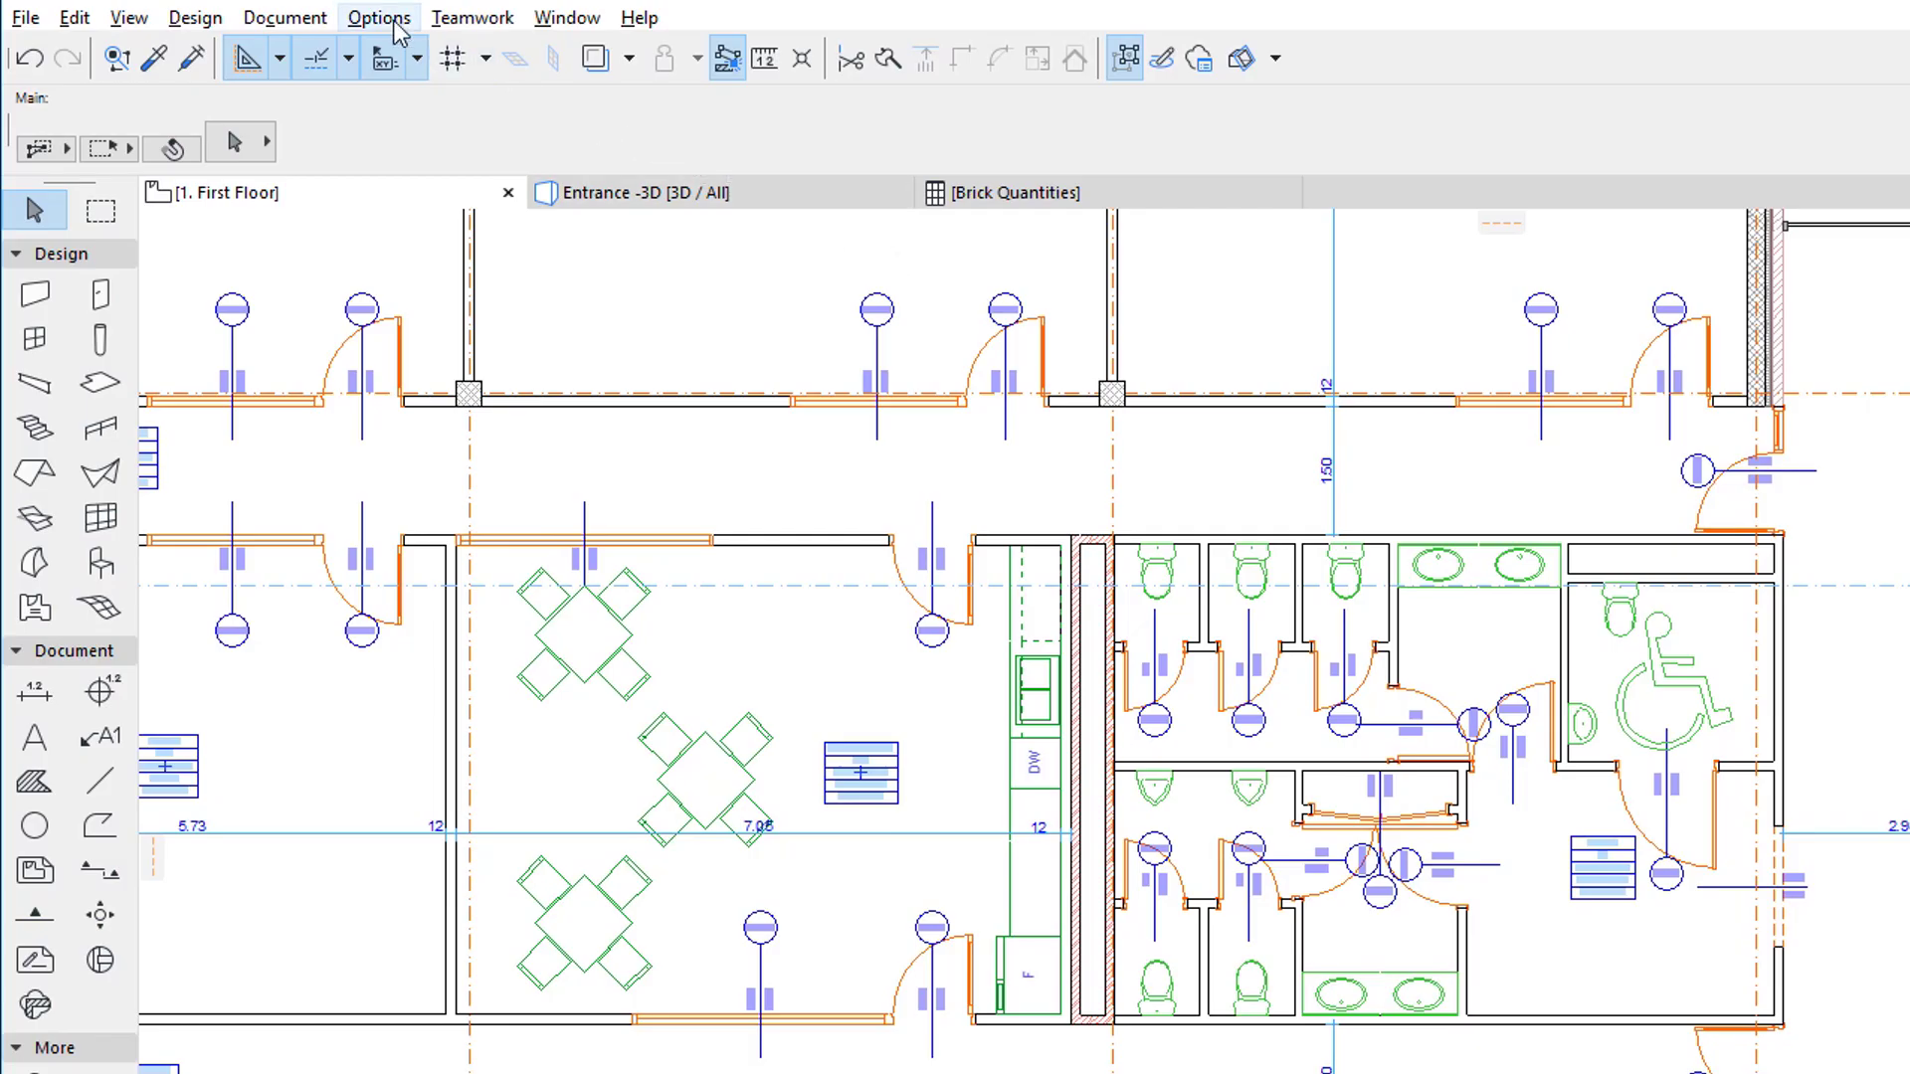
# Open the Property Manager from Options and view the Occupants property (Integer, default 2).
pyautogui.click(260, 43)
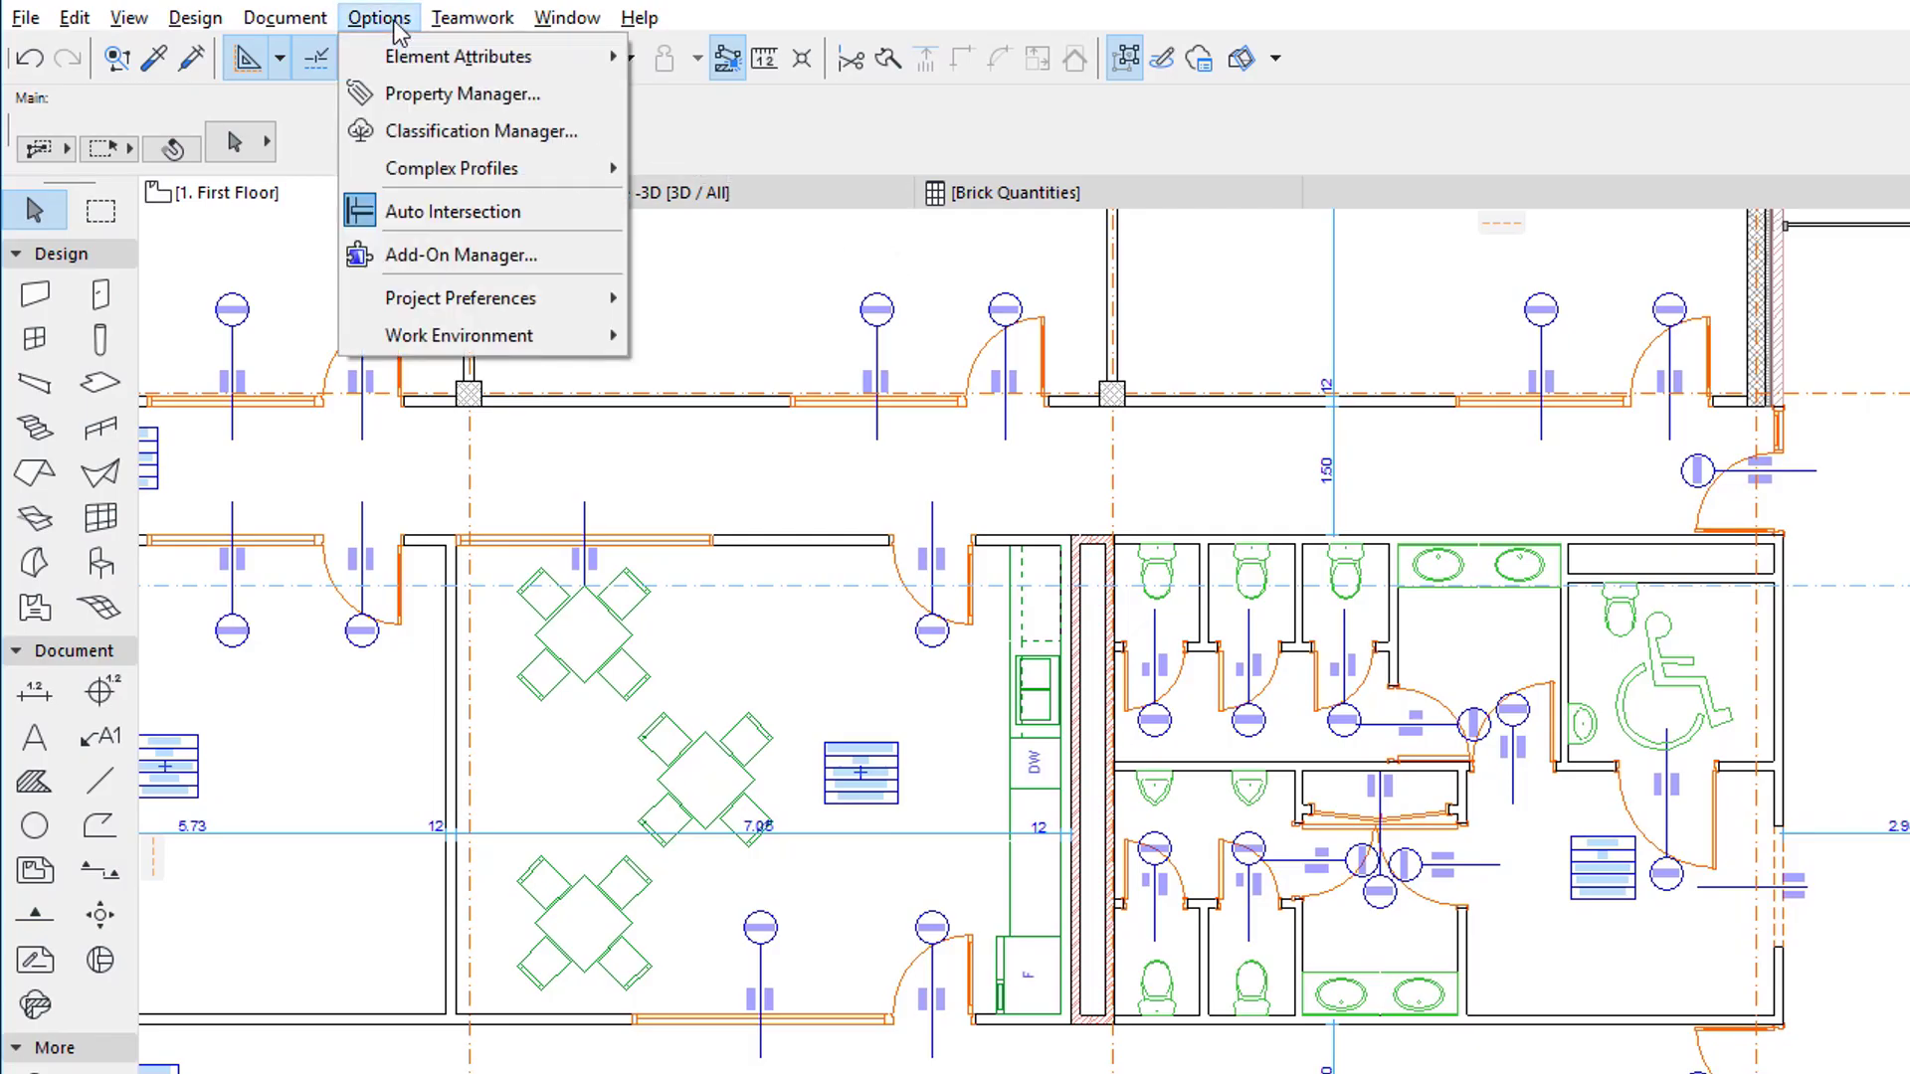
pyautogui.click(582, 100)
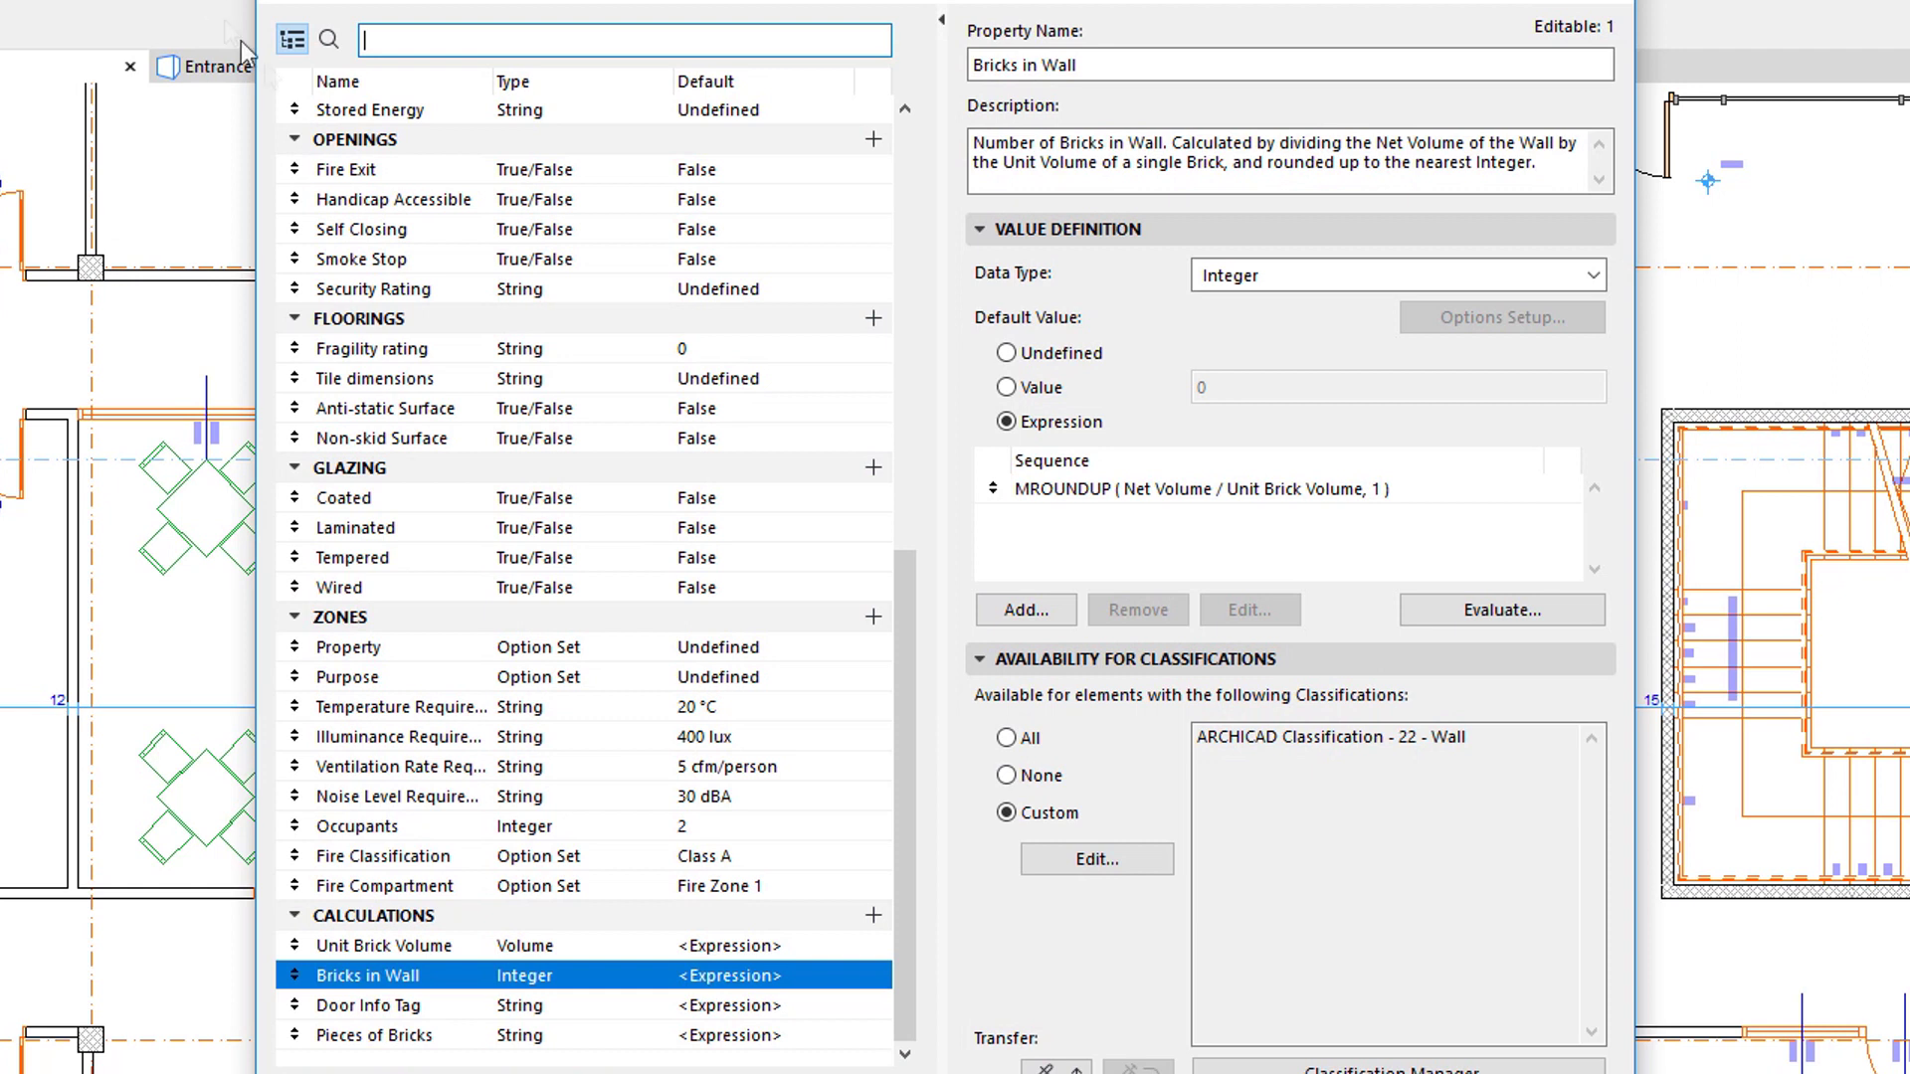
pyautogui.click(418, 832)
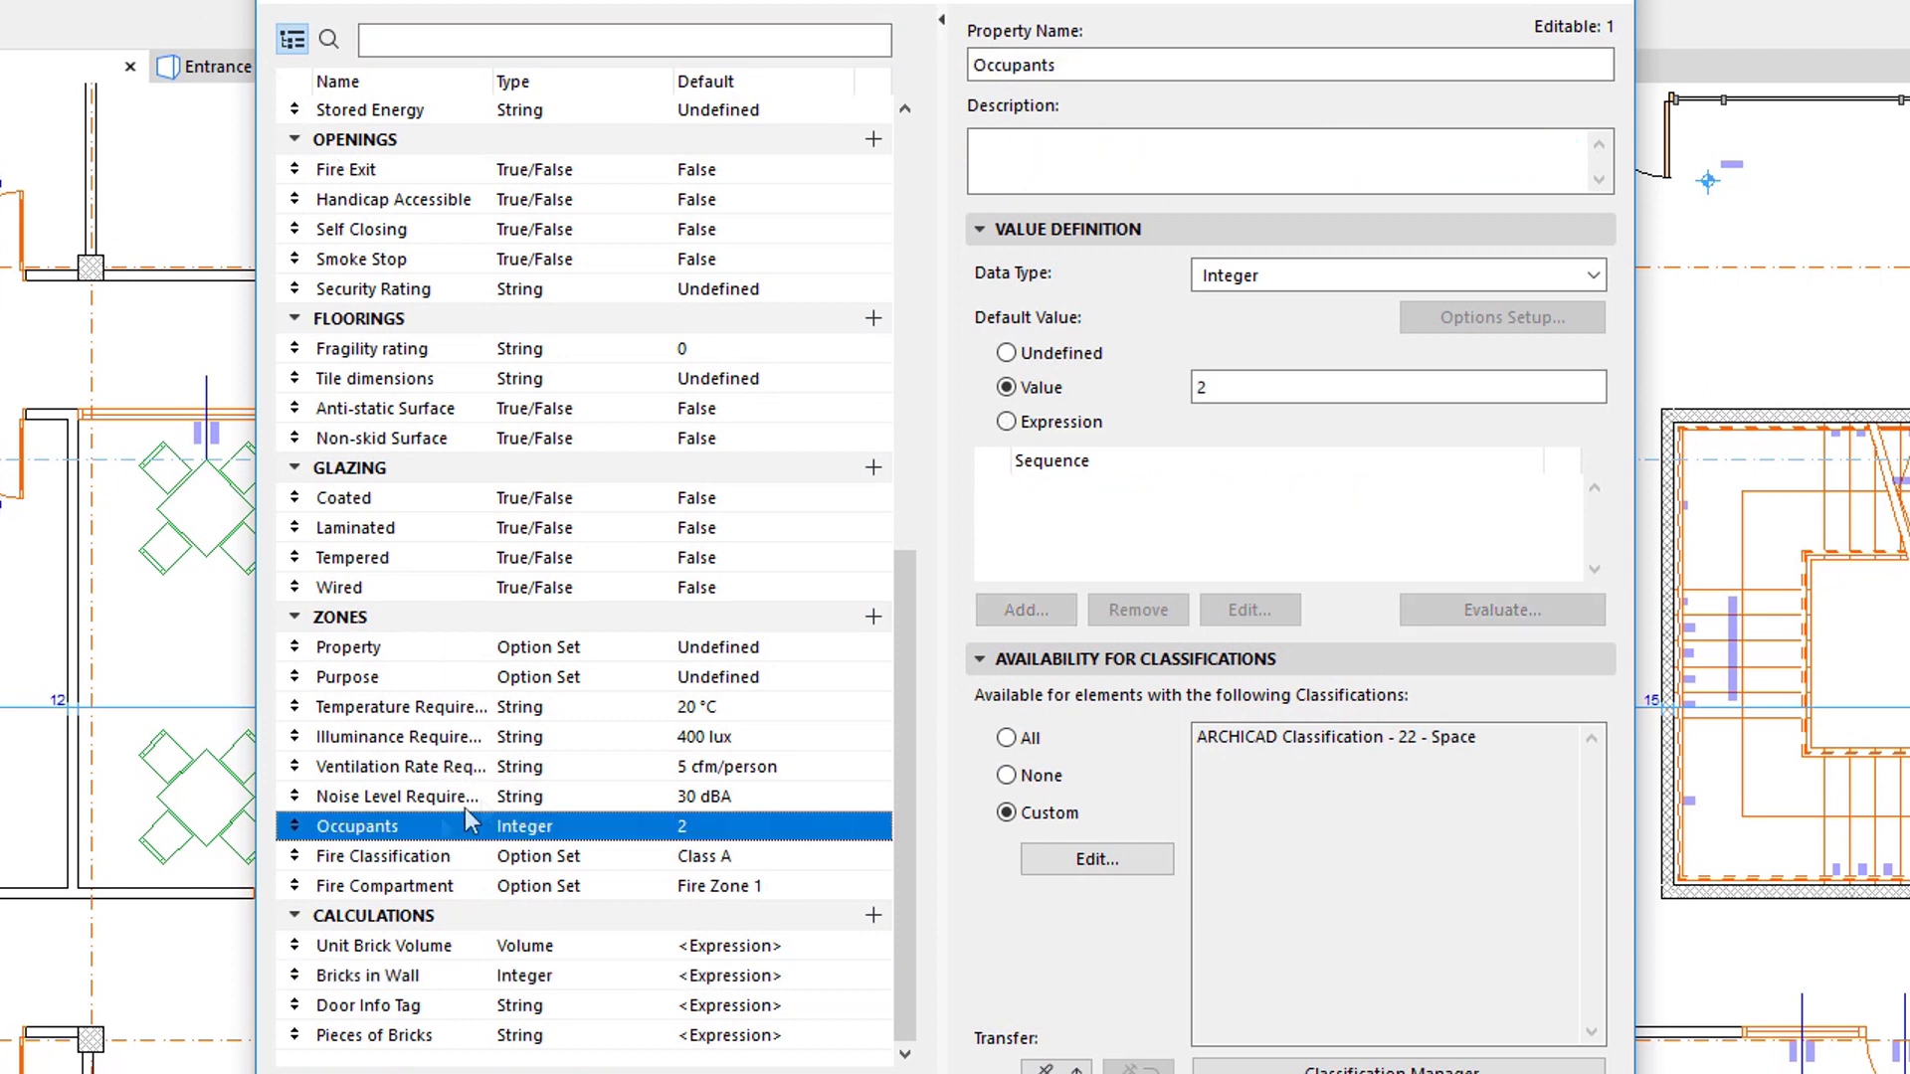
# Discard an expression for Occupants, keeping its value 2, and select Bricks in Wall.
pyautogui.click(1093, 421)
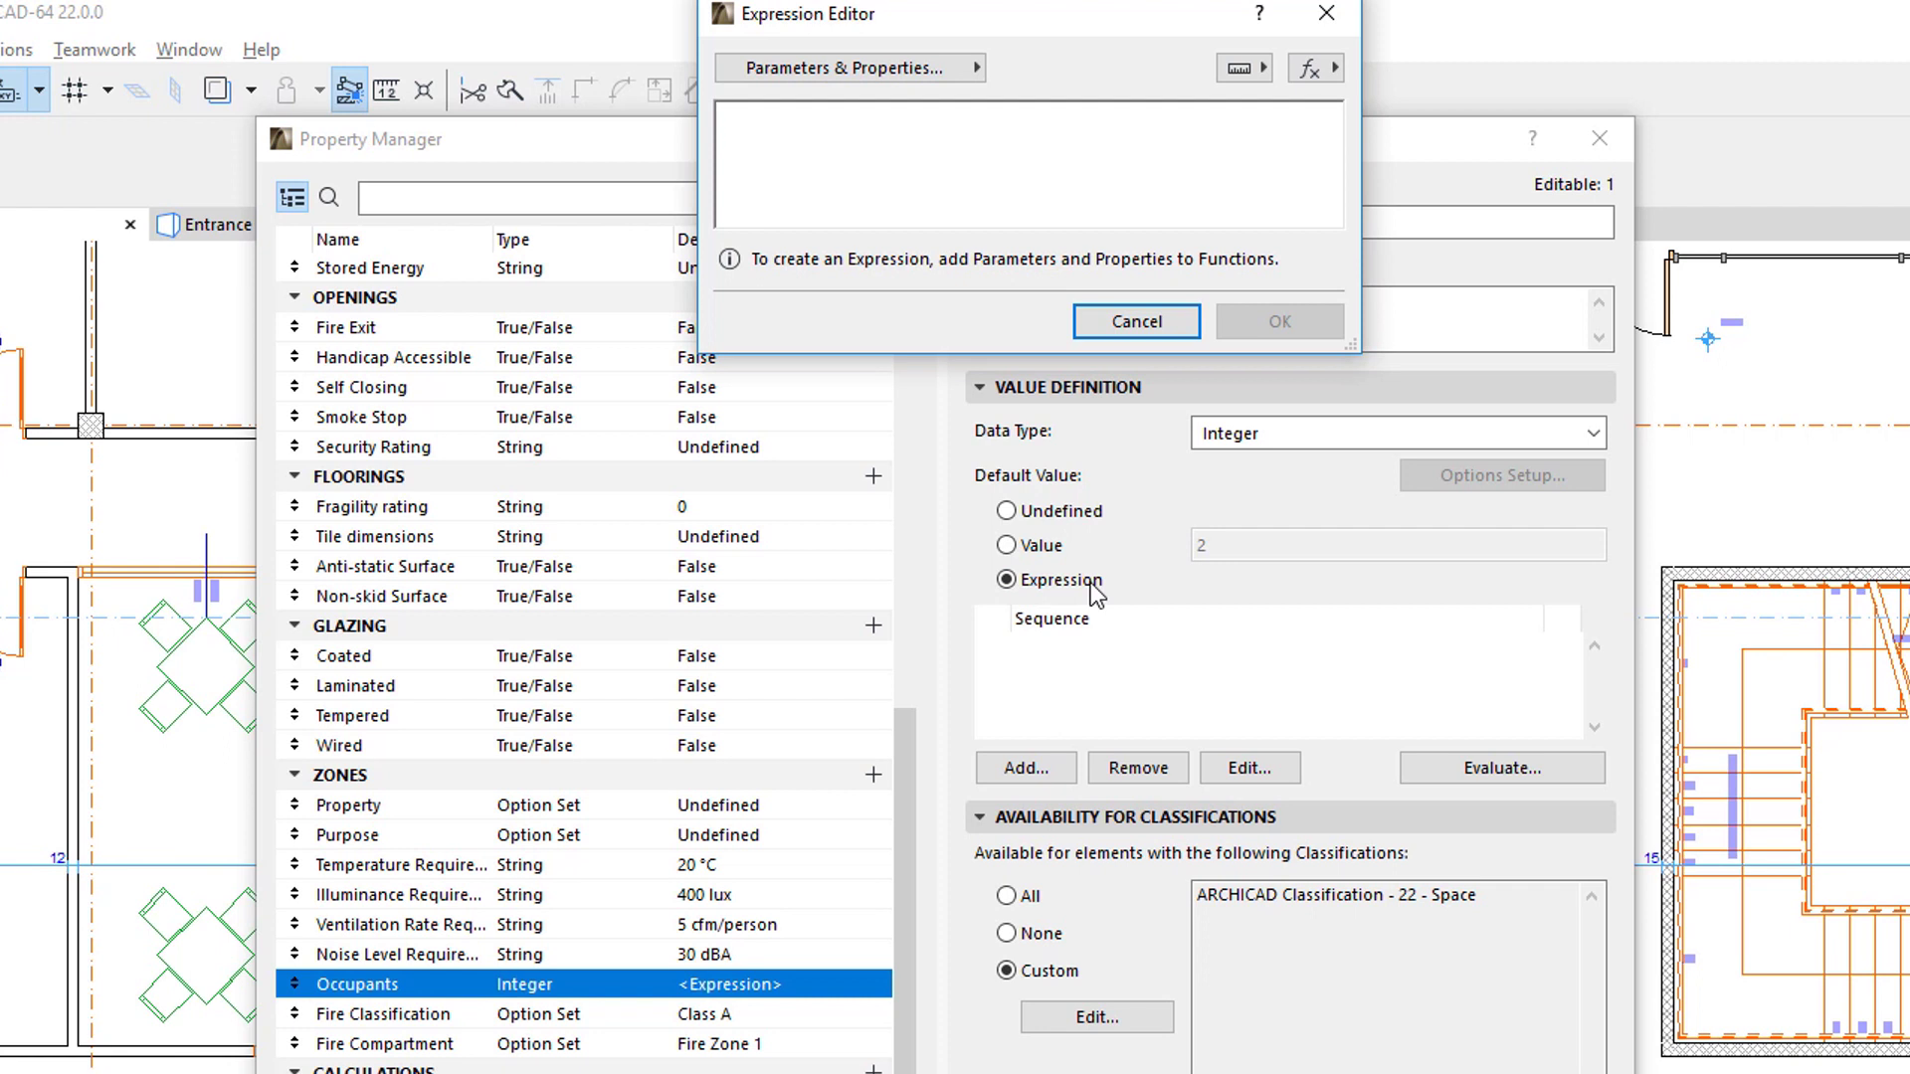
pyautogui.click(1136, 321)
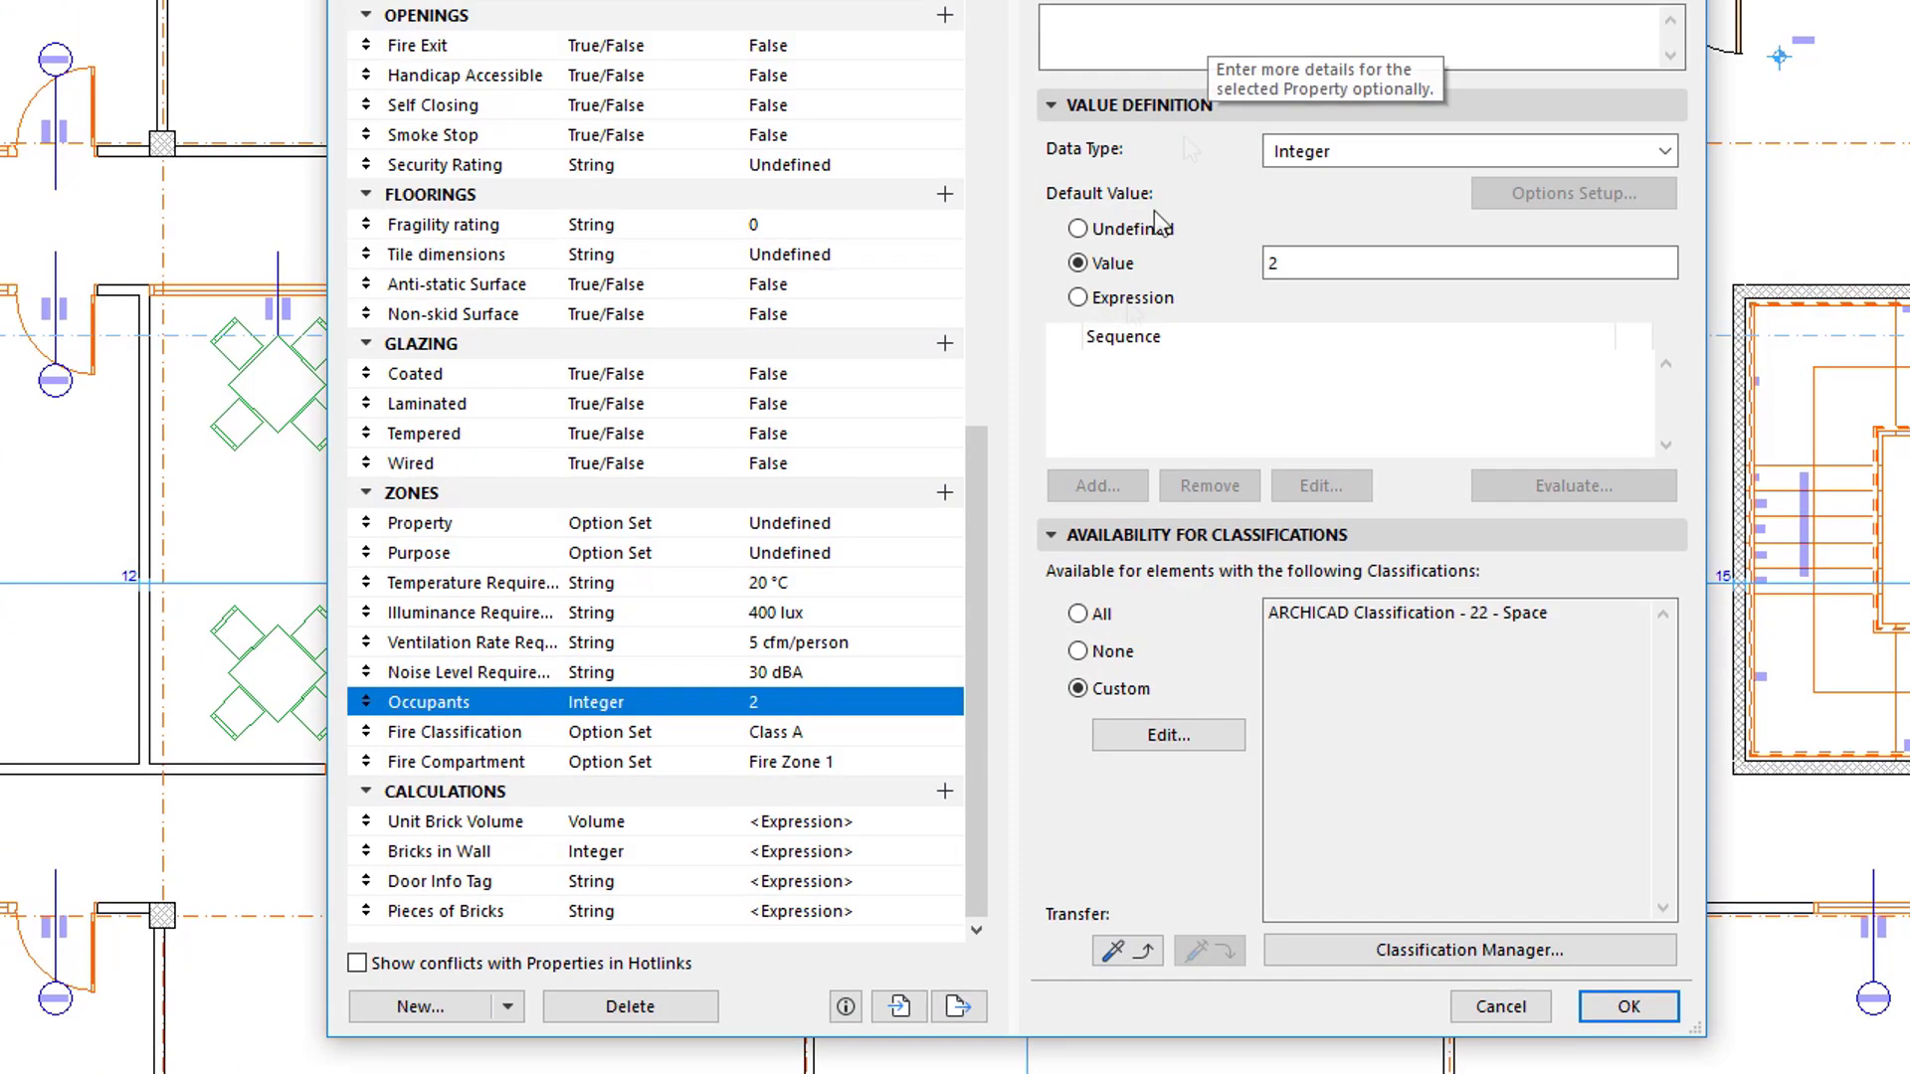
pyautogui.click(507, 852)
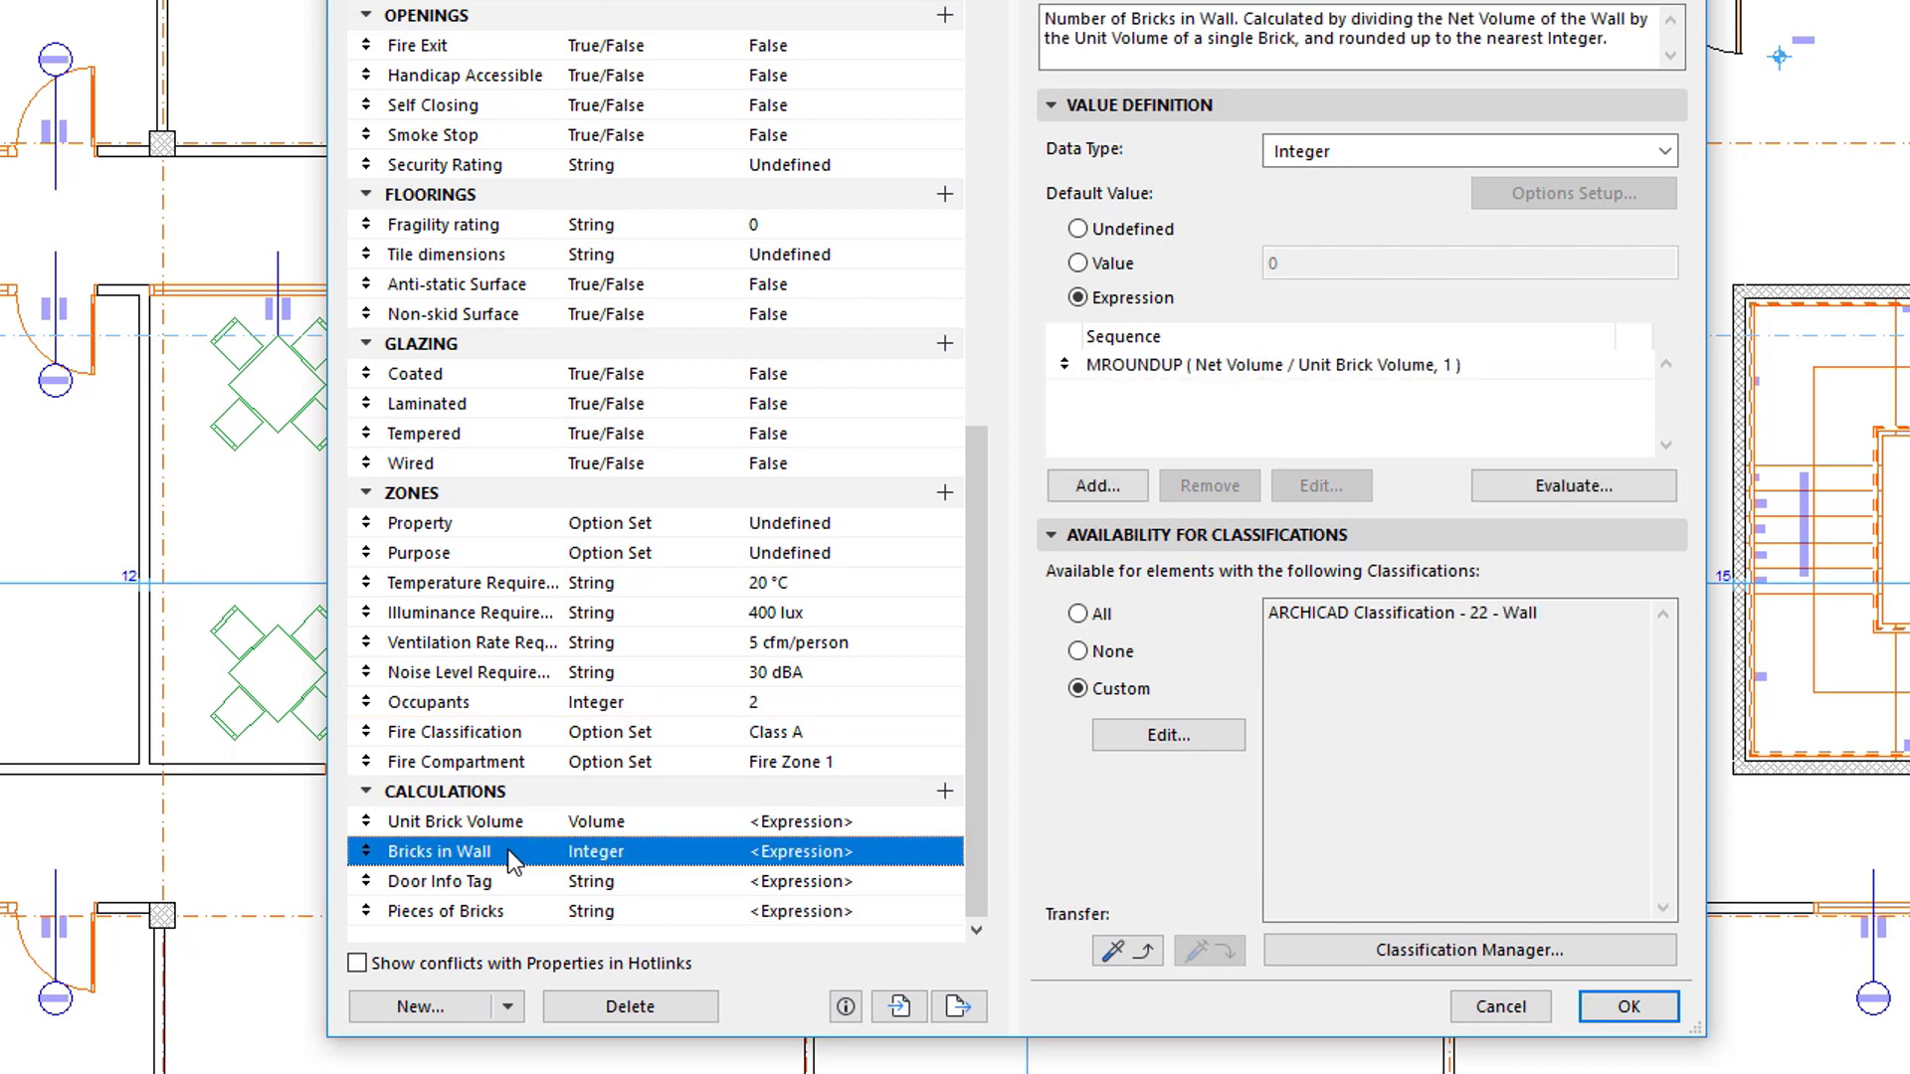
# Inspect the MROUNDUP expression of Bricks in Wall without changes, then start a new expression.
pyautogui.click(1482, 370)
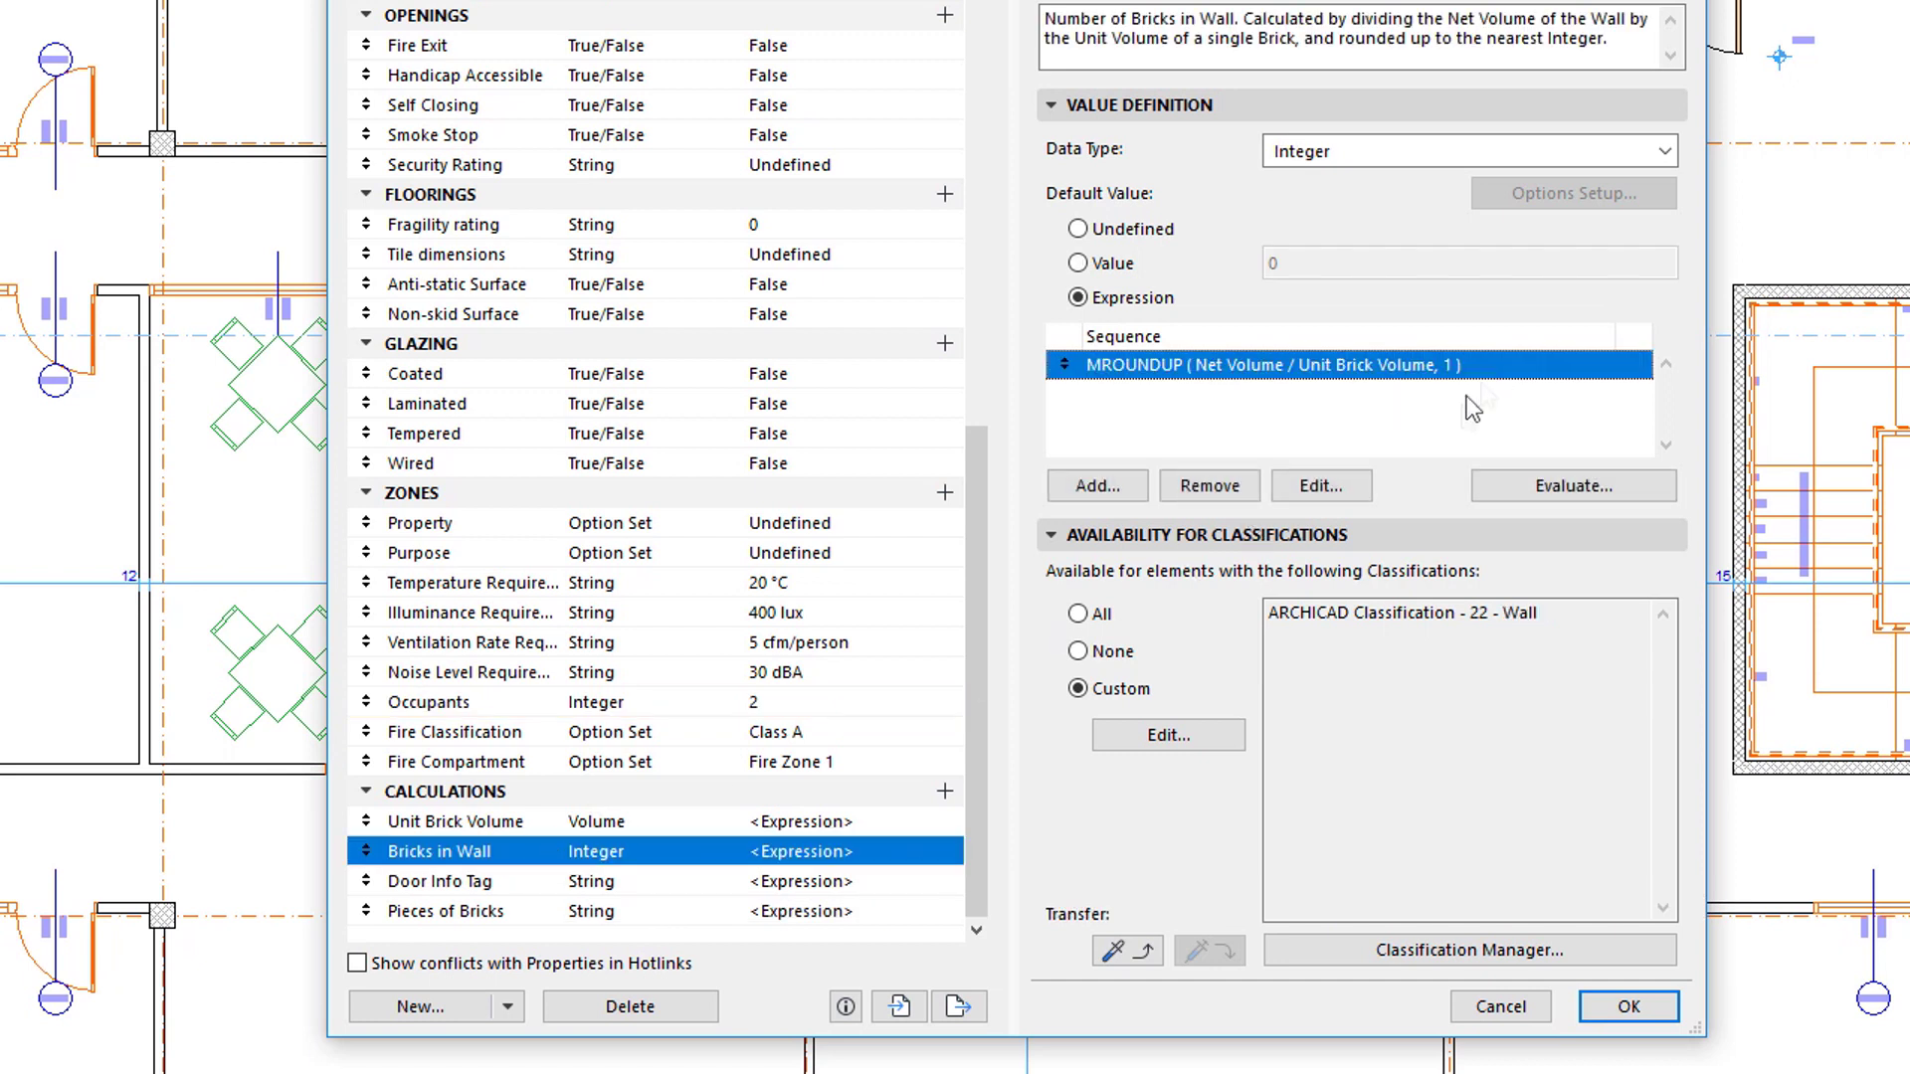
pyautogui.click(1363, 489)
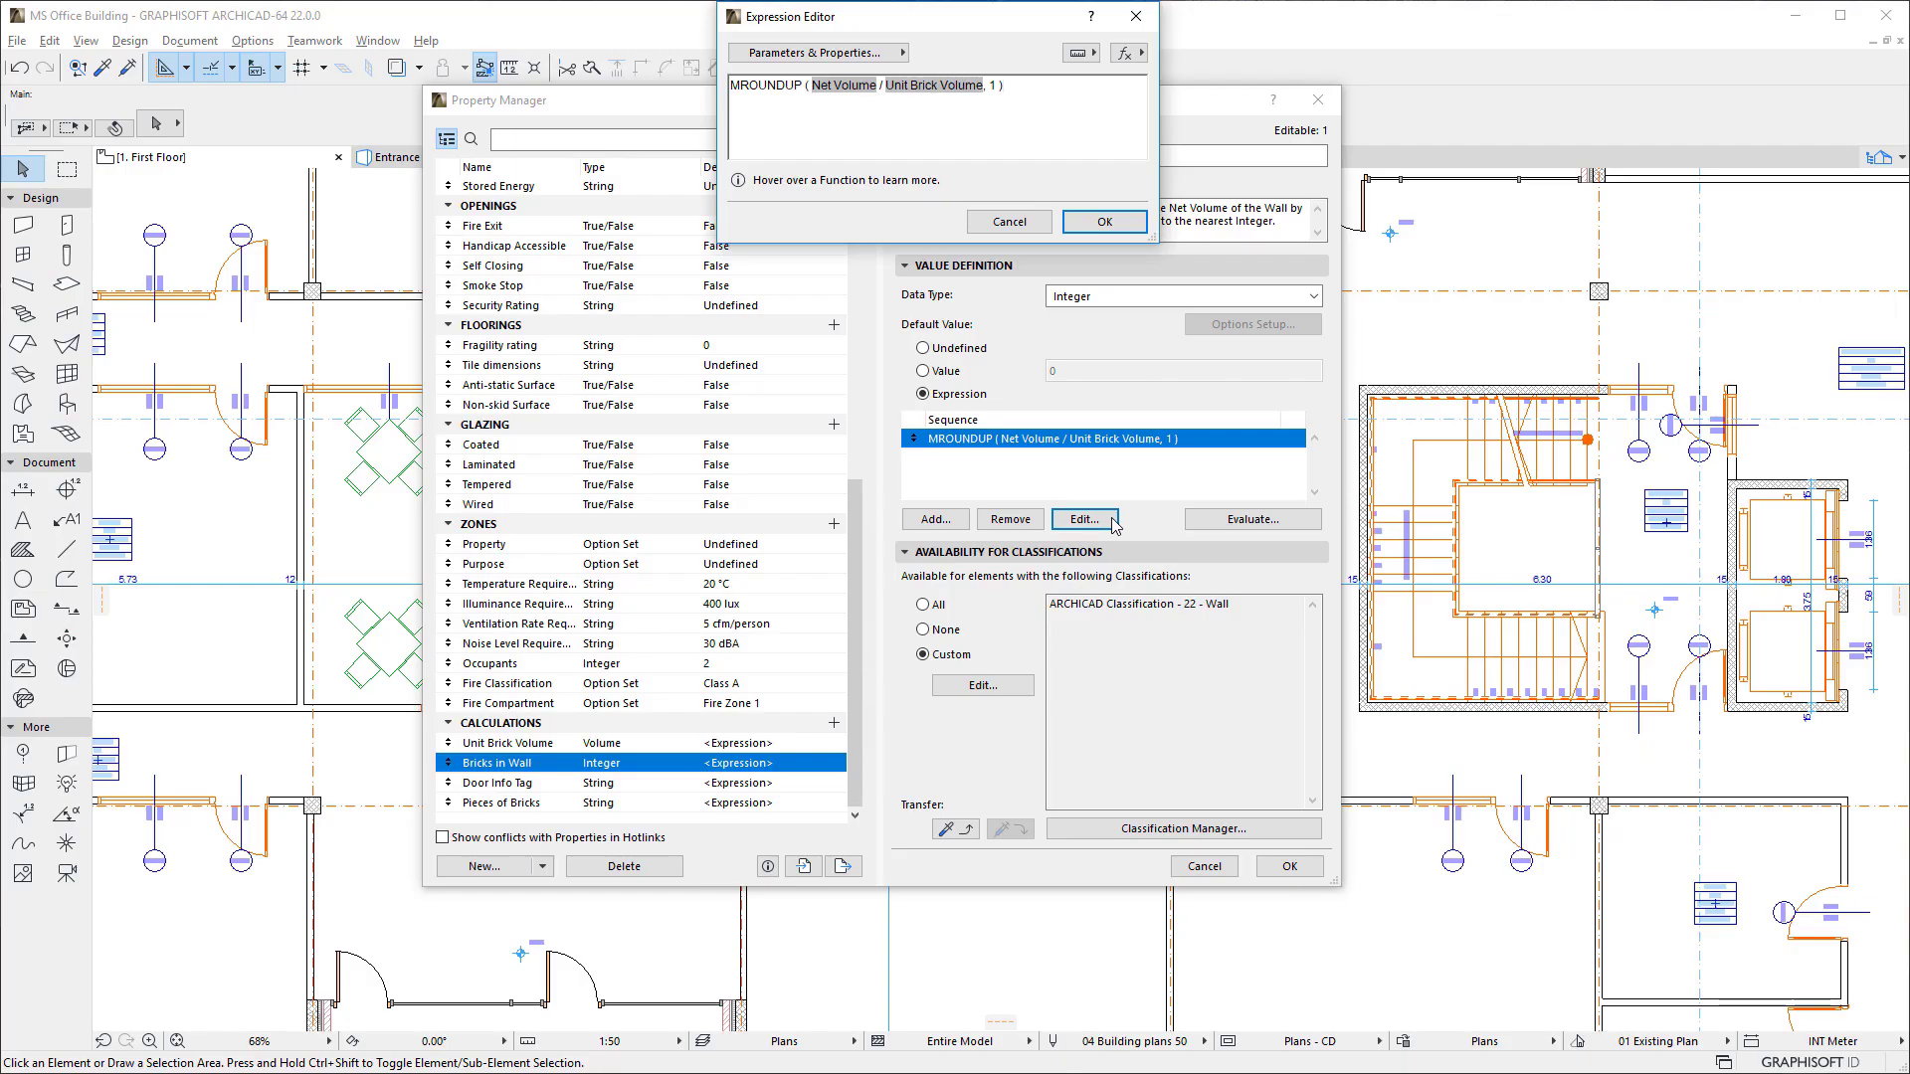
pyautogui.click(1024, 220)
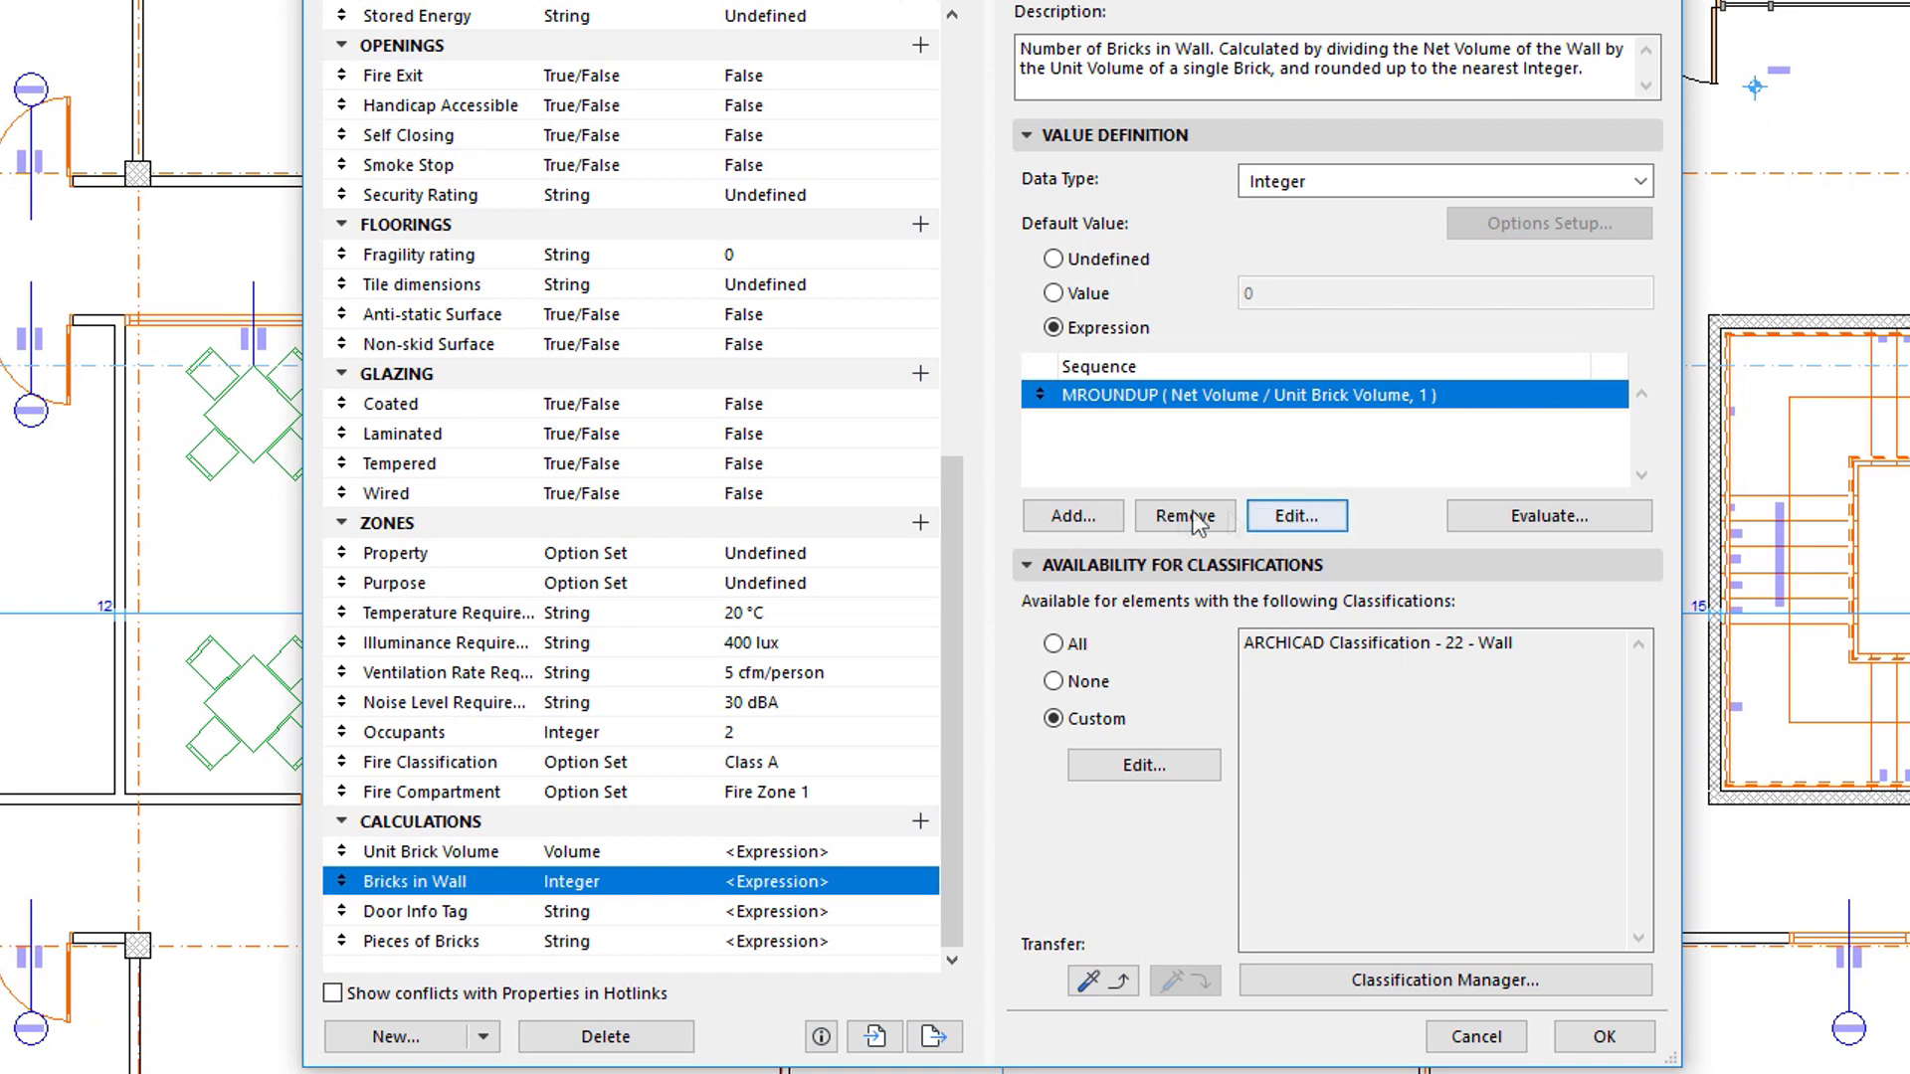
pyautogui.click(1115, 519)
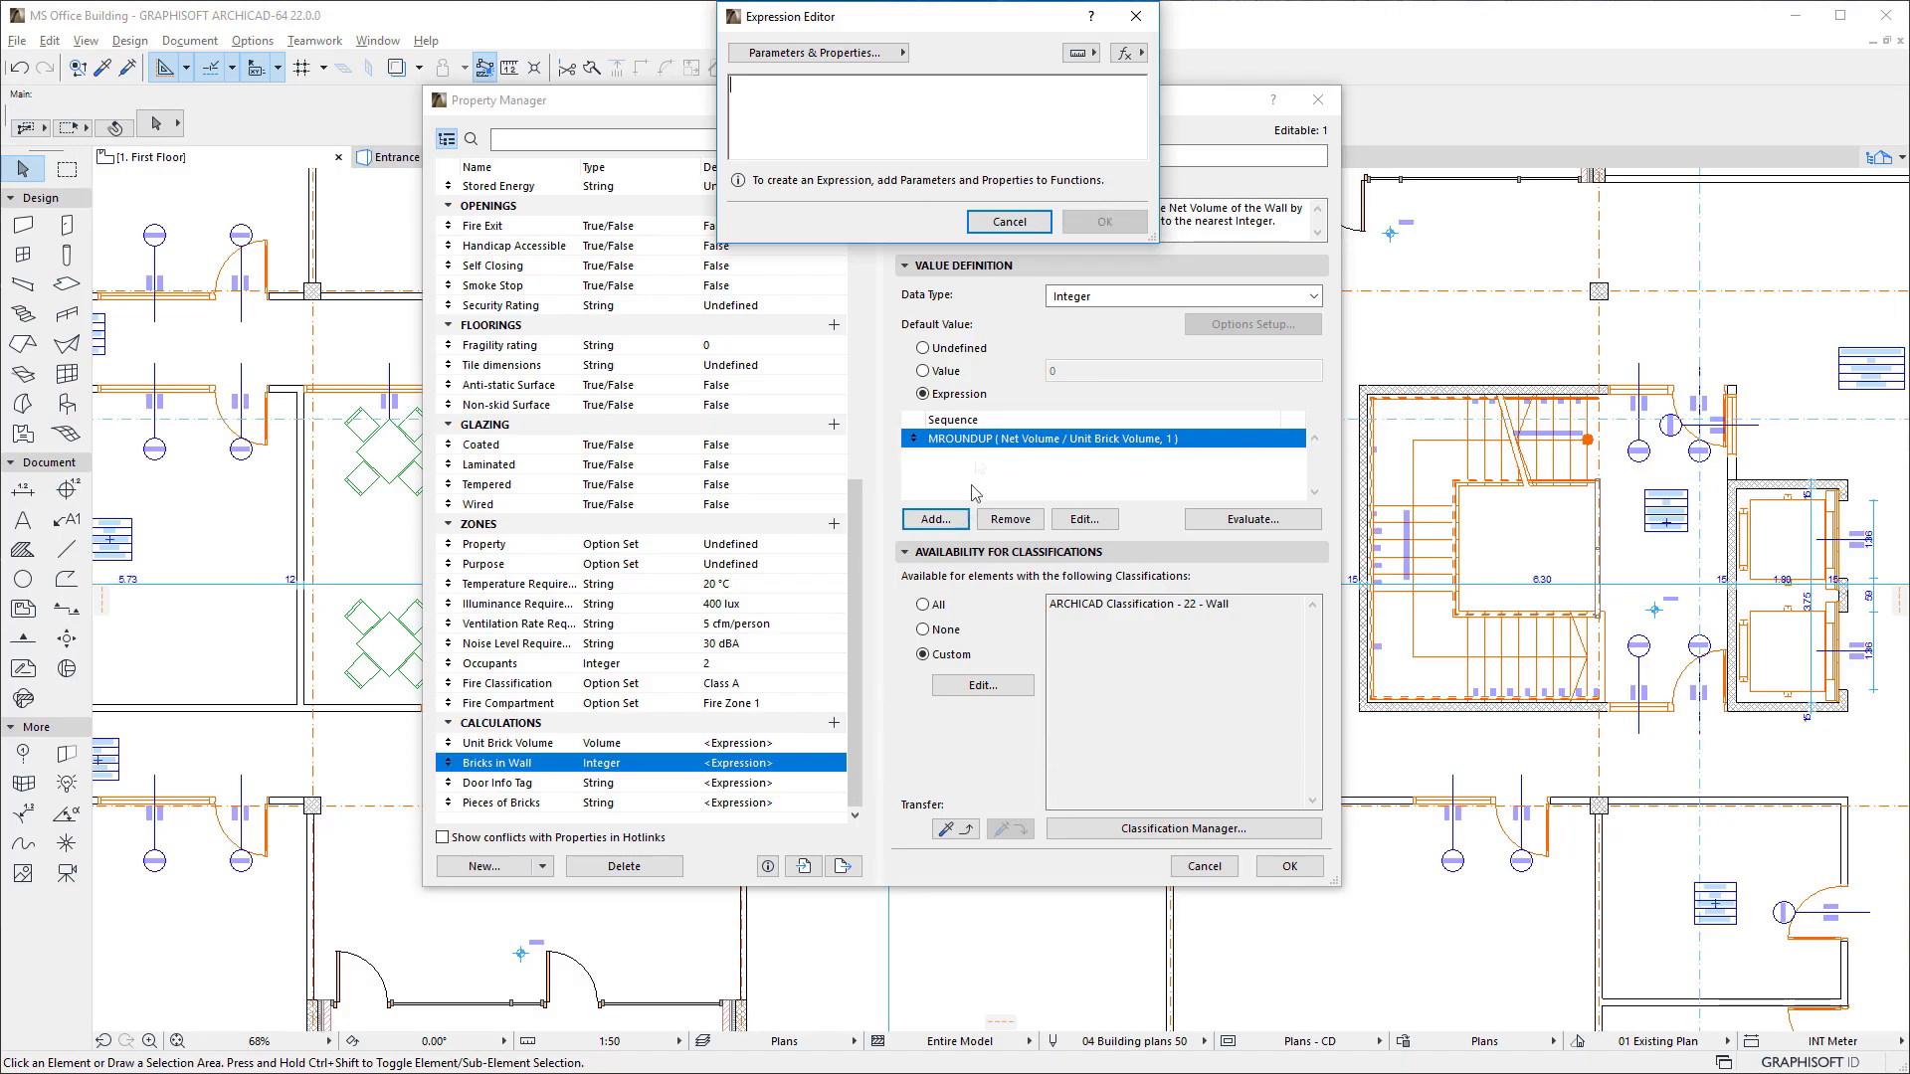
# Reopen the MROUNDUP expression, delete its Net Volume operand, and bring up Parameters & Properties.
pyautogui.click(1035, 229)
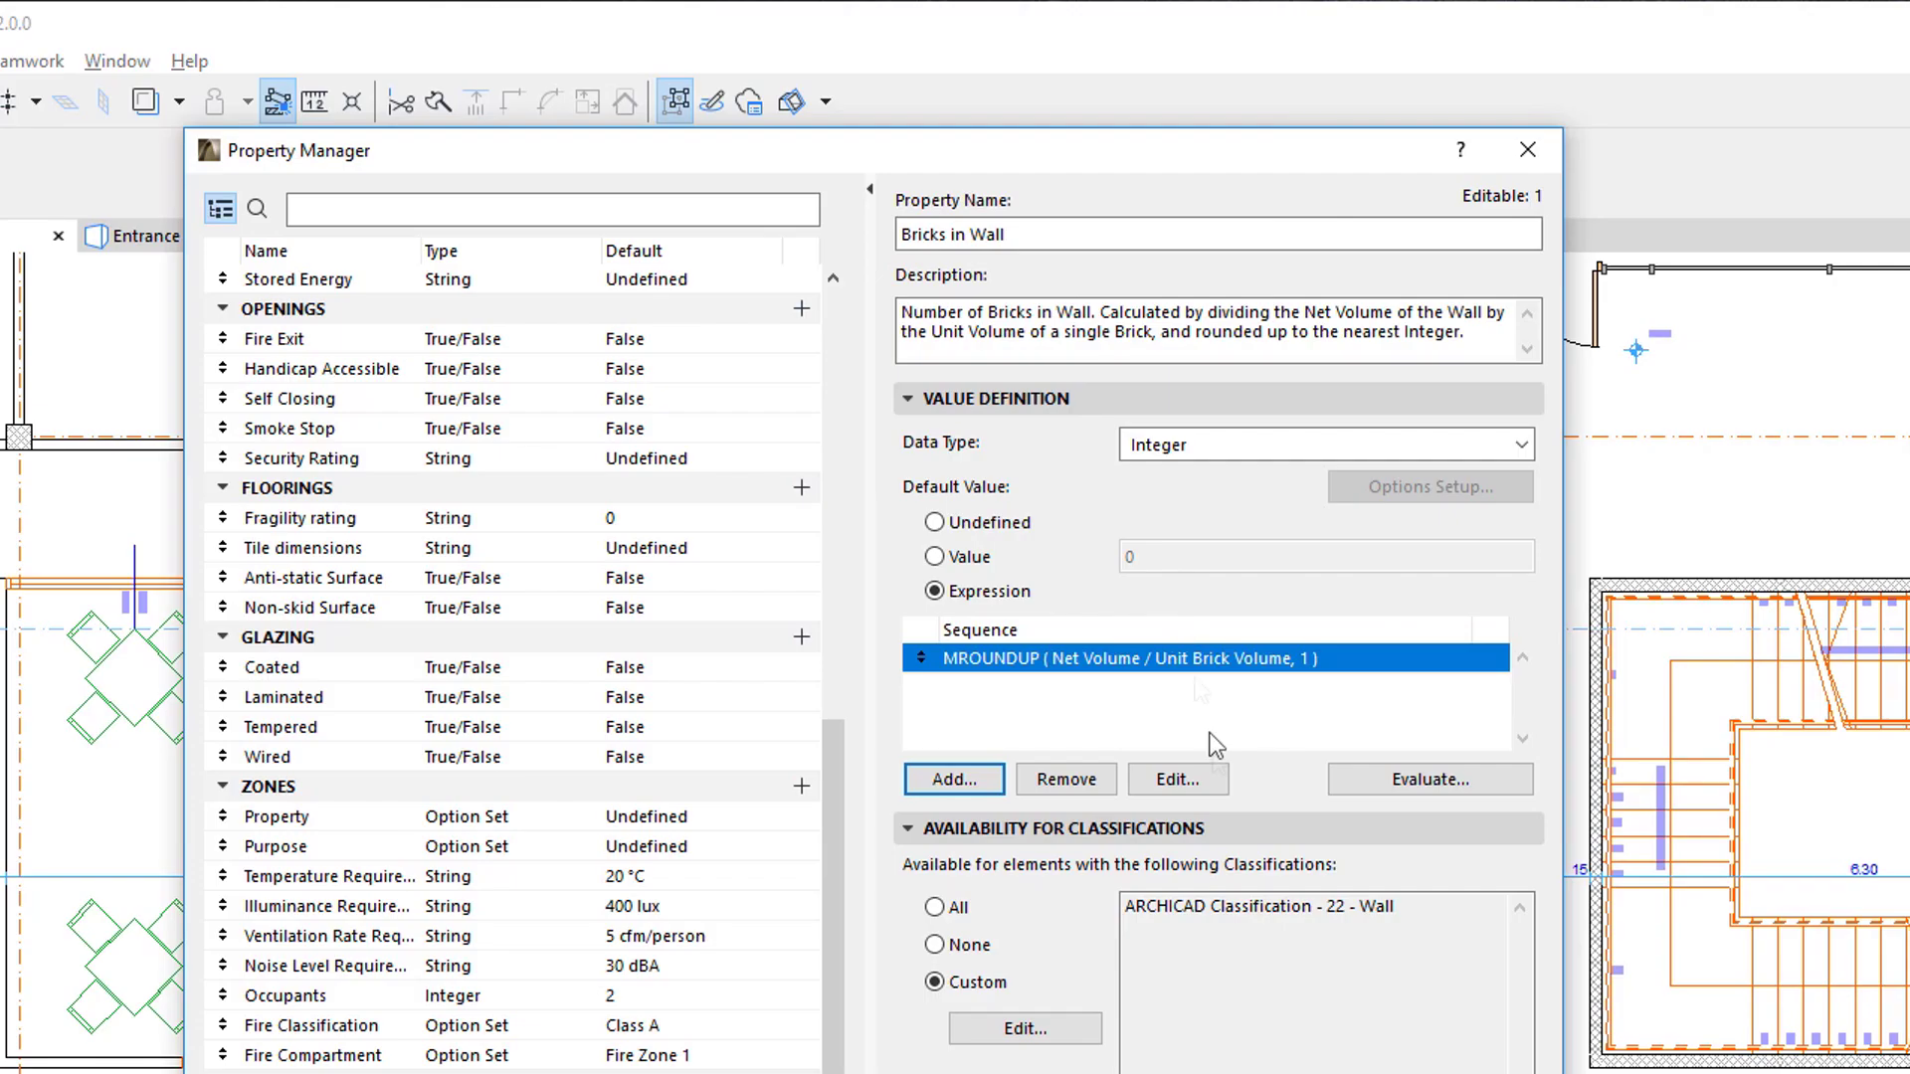
pyautogui.click(1107, 519)
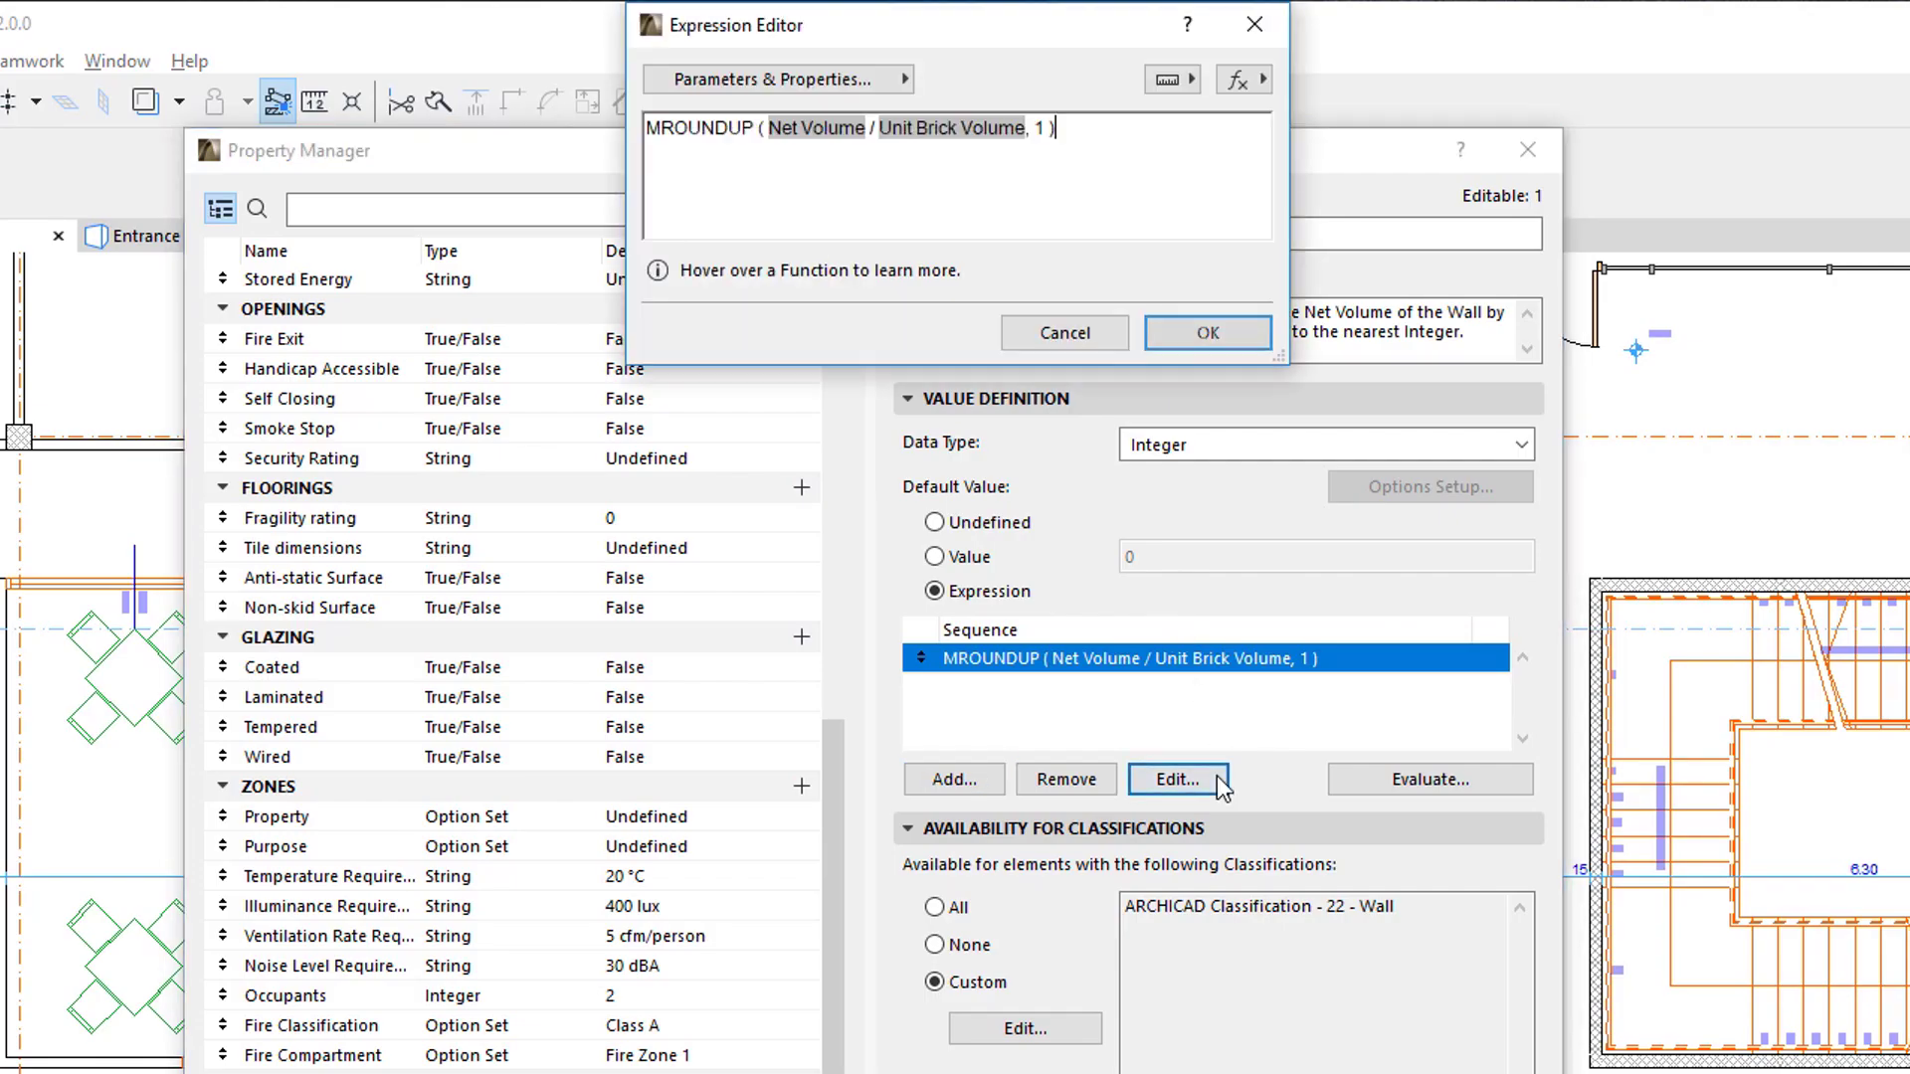
pyautogui.click(808, 129)
pyautogui.press('Delete')
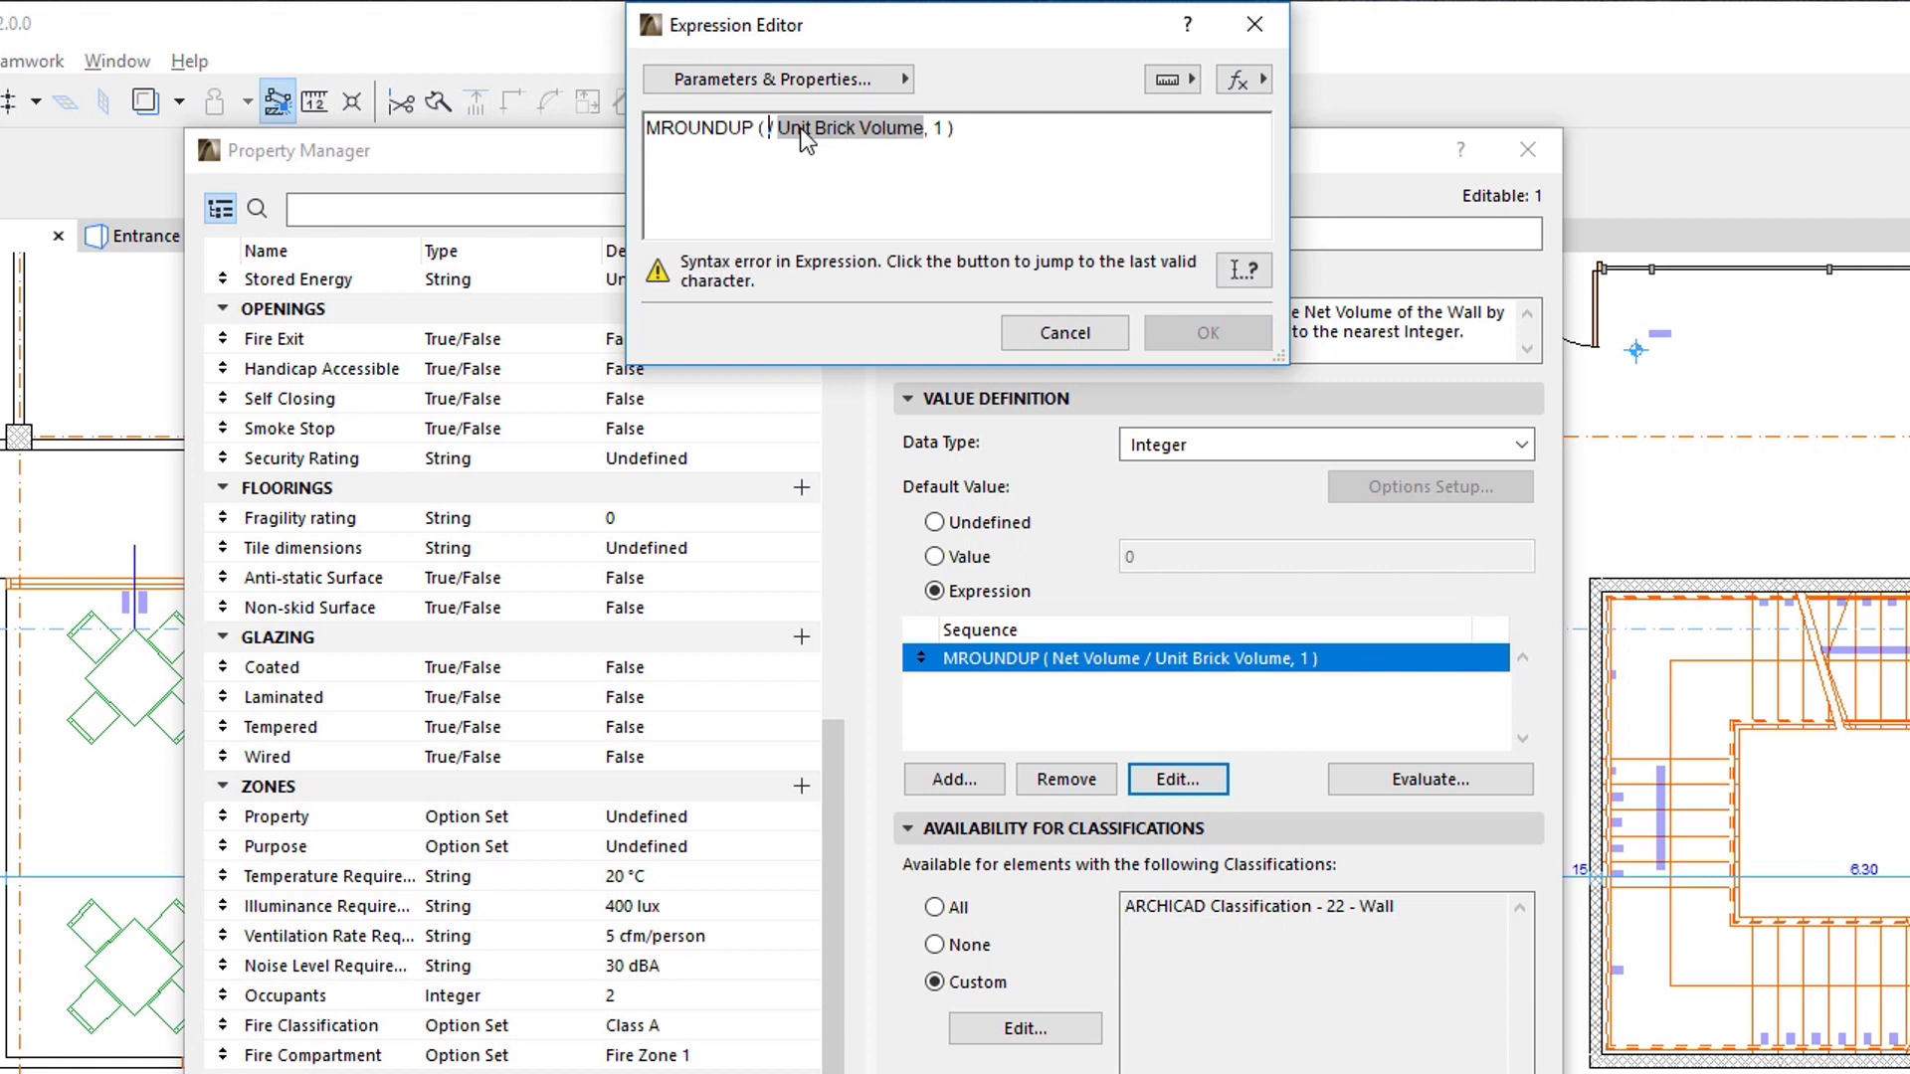
pyautogui.click(902, 90)
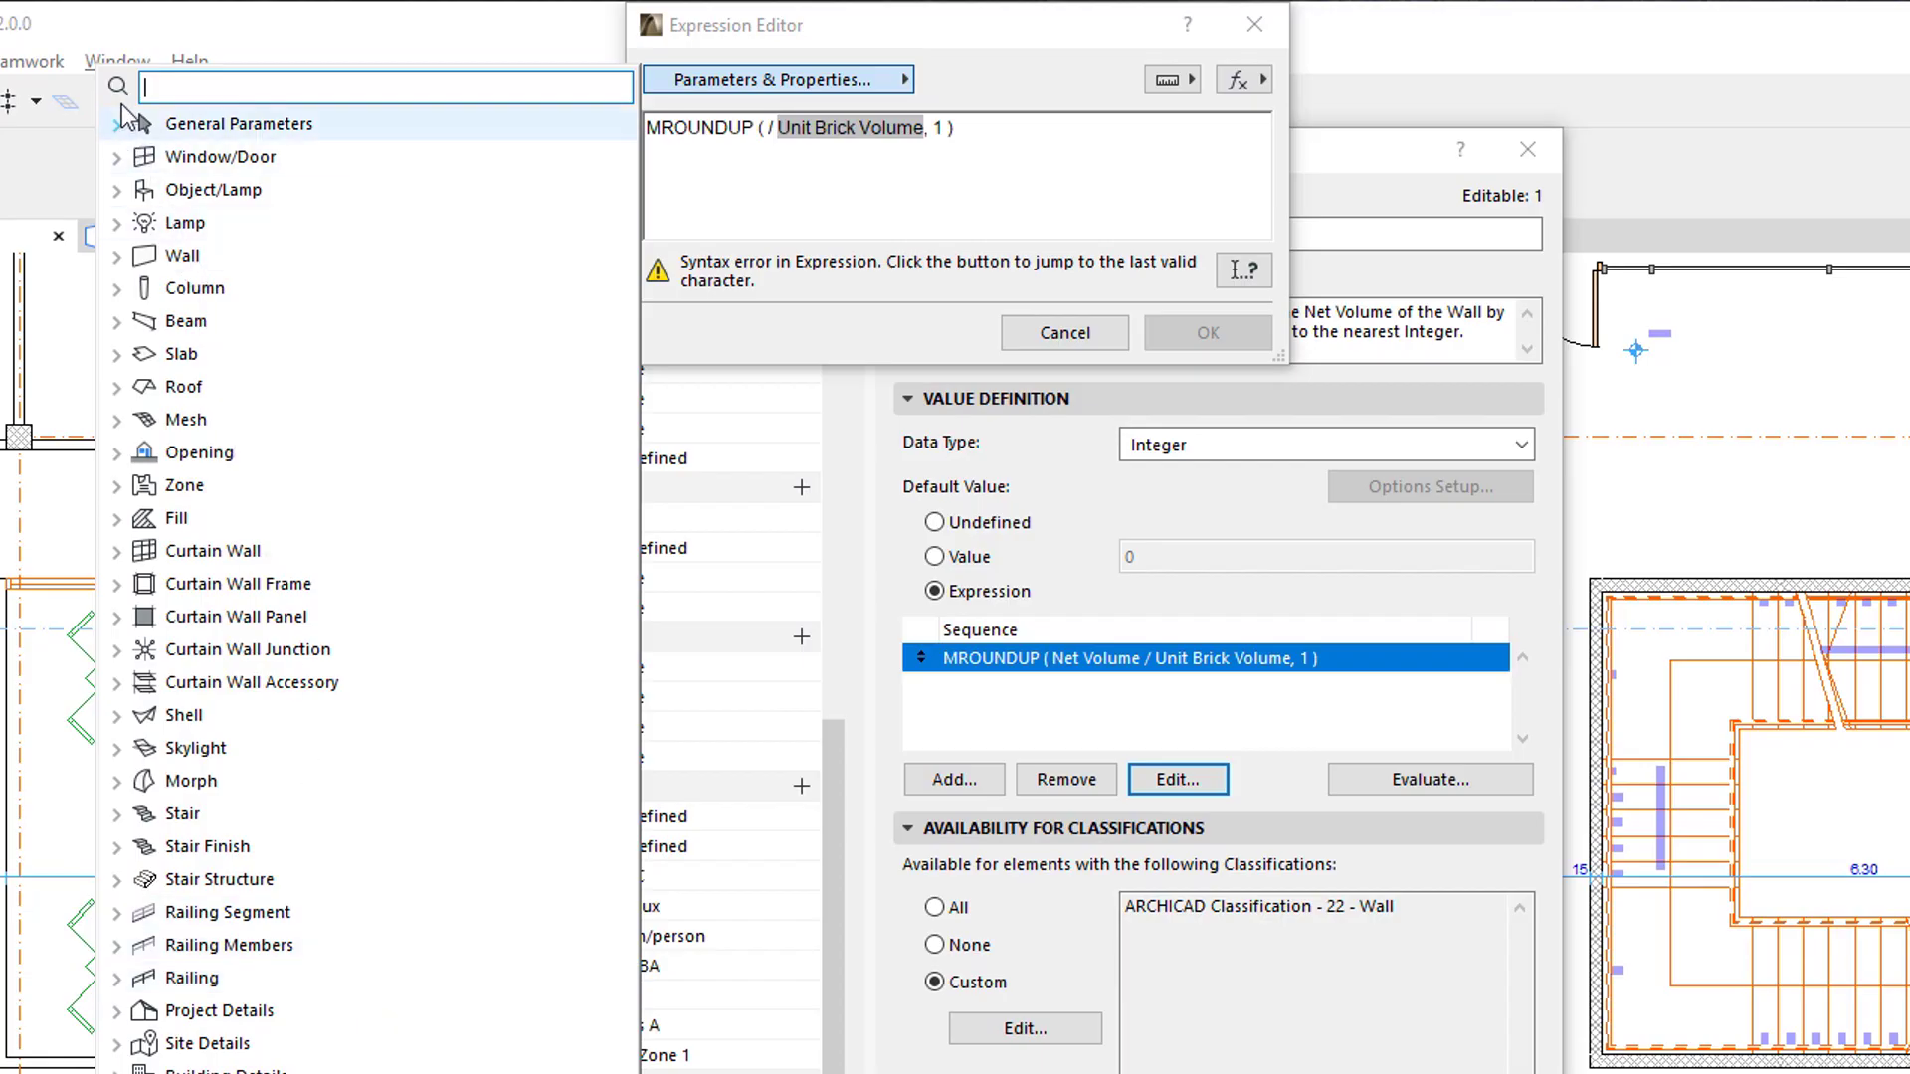
pyautogui.click(117, 124)
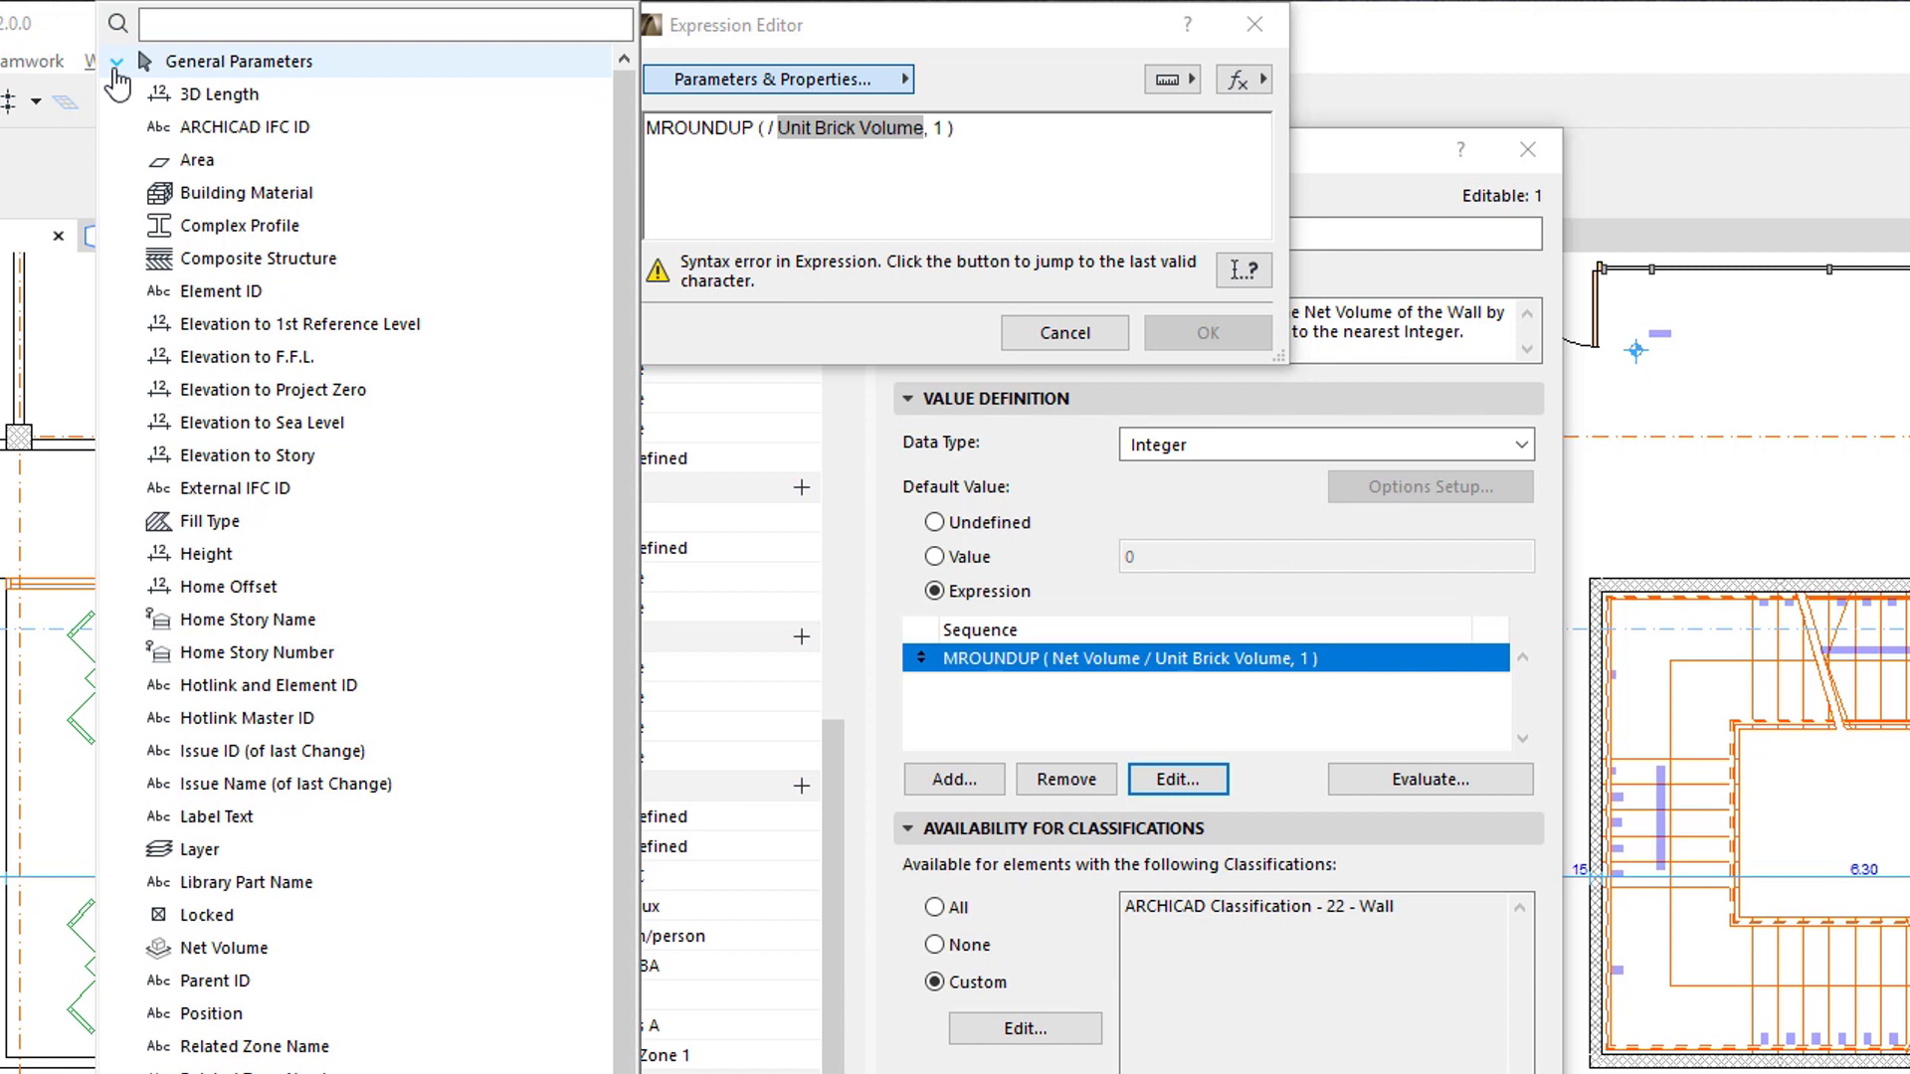
pyautogui.click(117, 64)
pyautogui.click(953, 90)
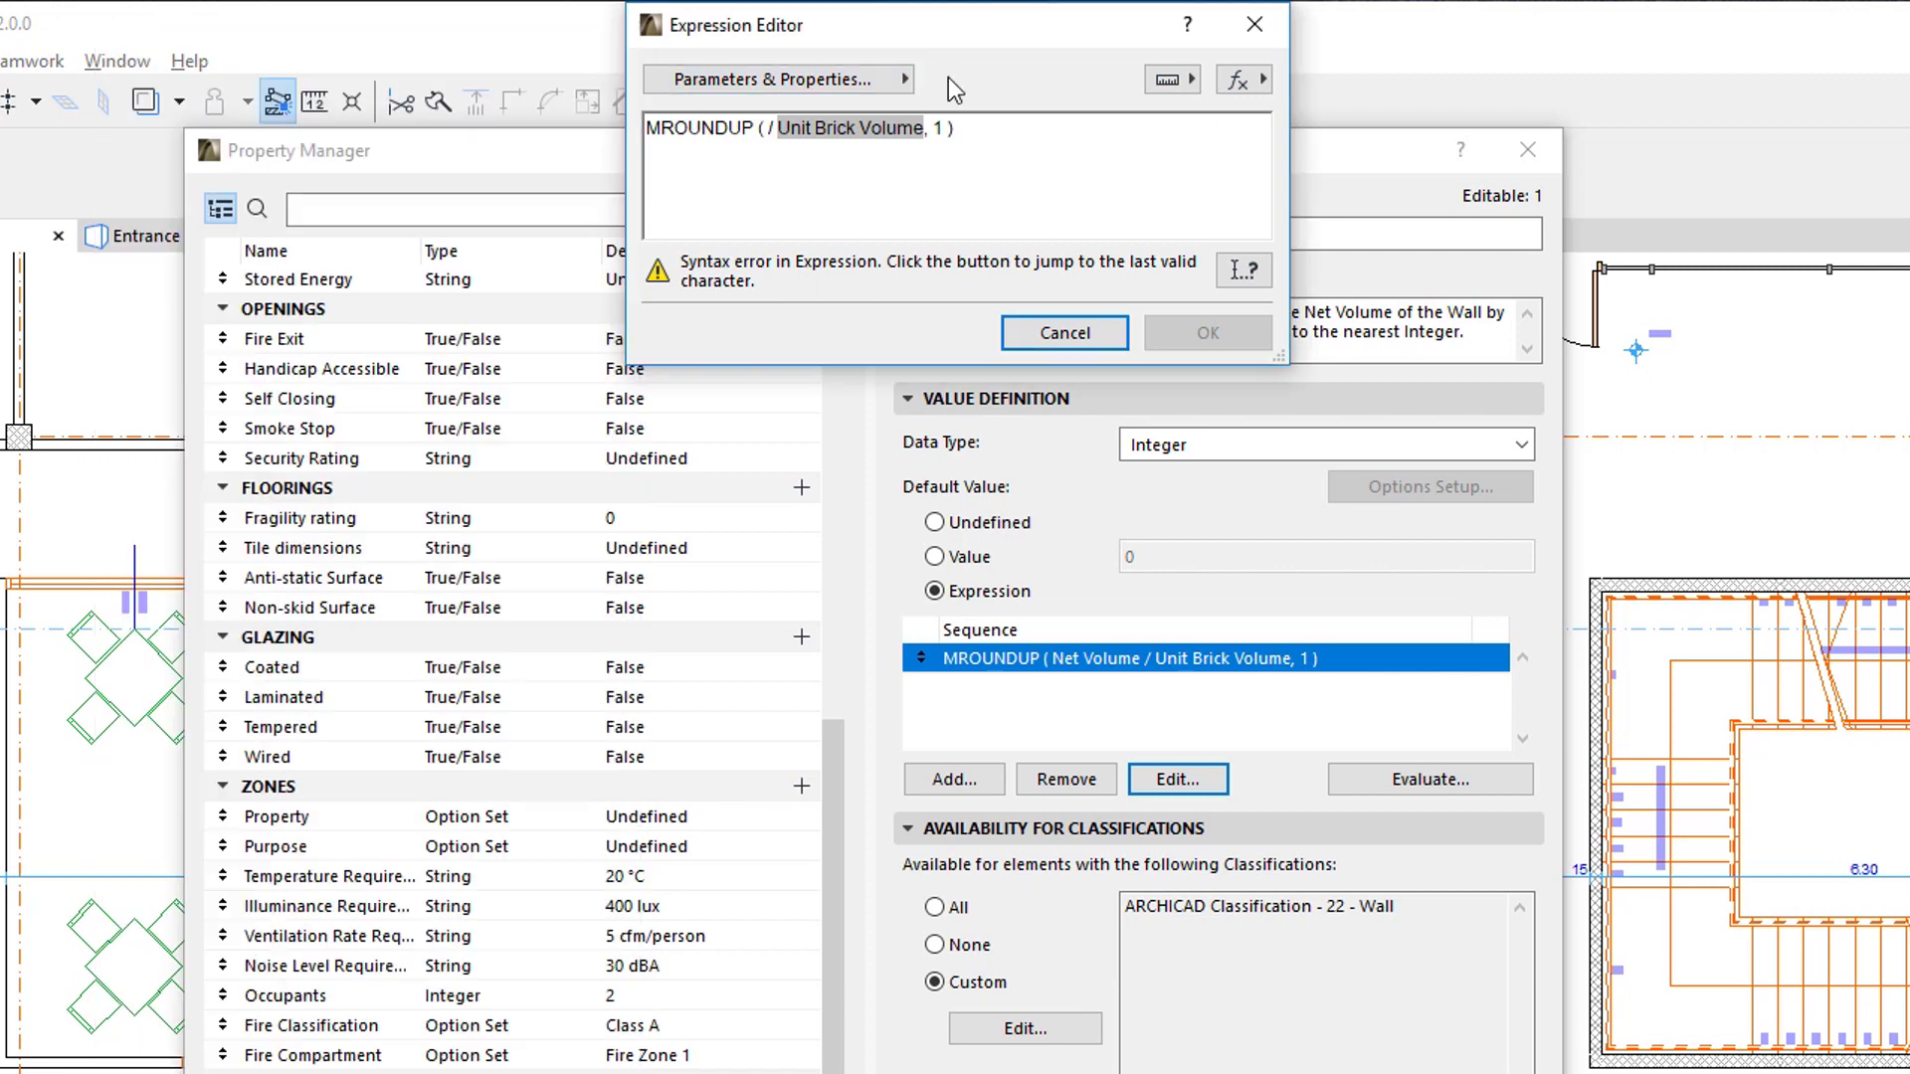
pyautogui.click(907, 87)
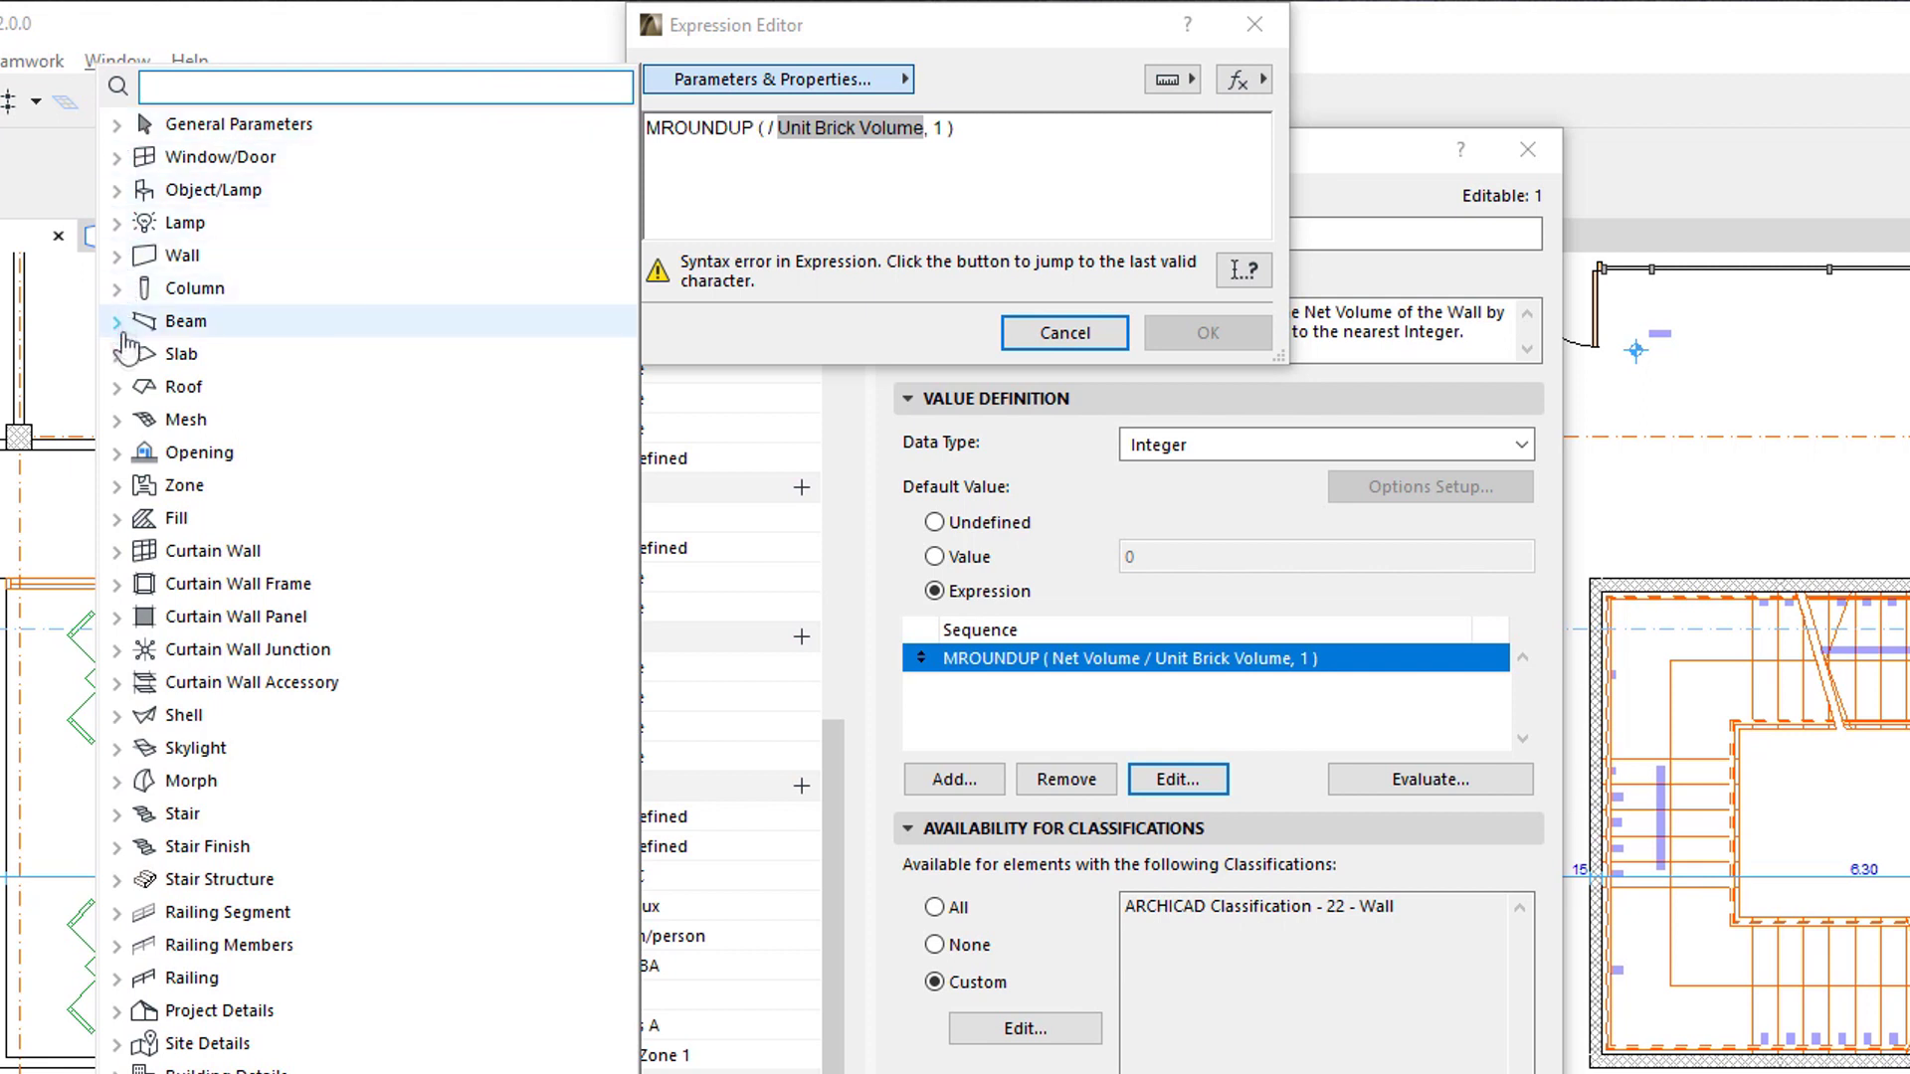
pyautogui.click(117, 355)
pyautogui.click(117, 355)
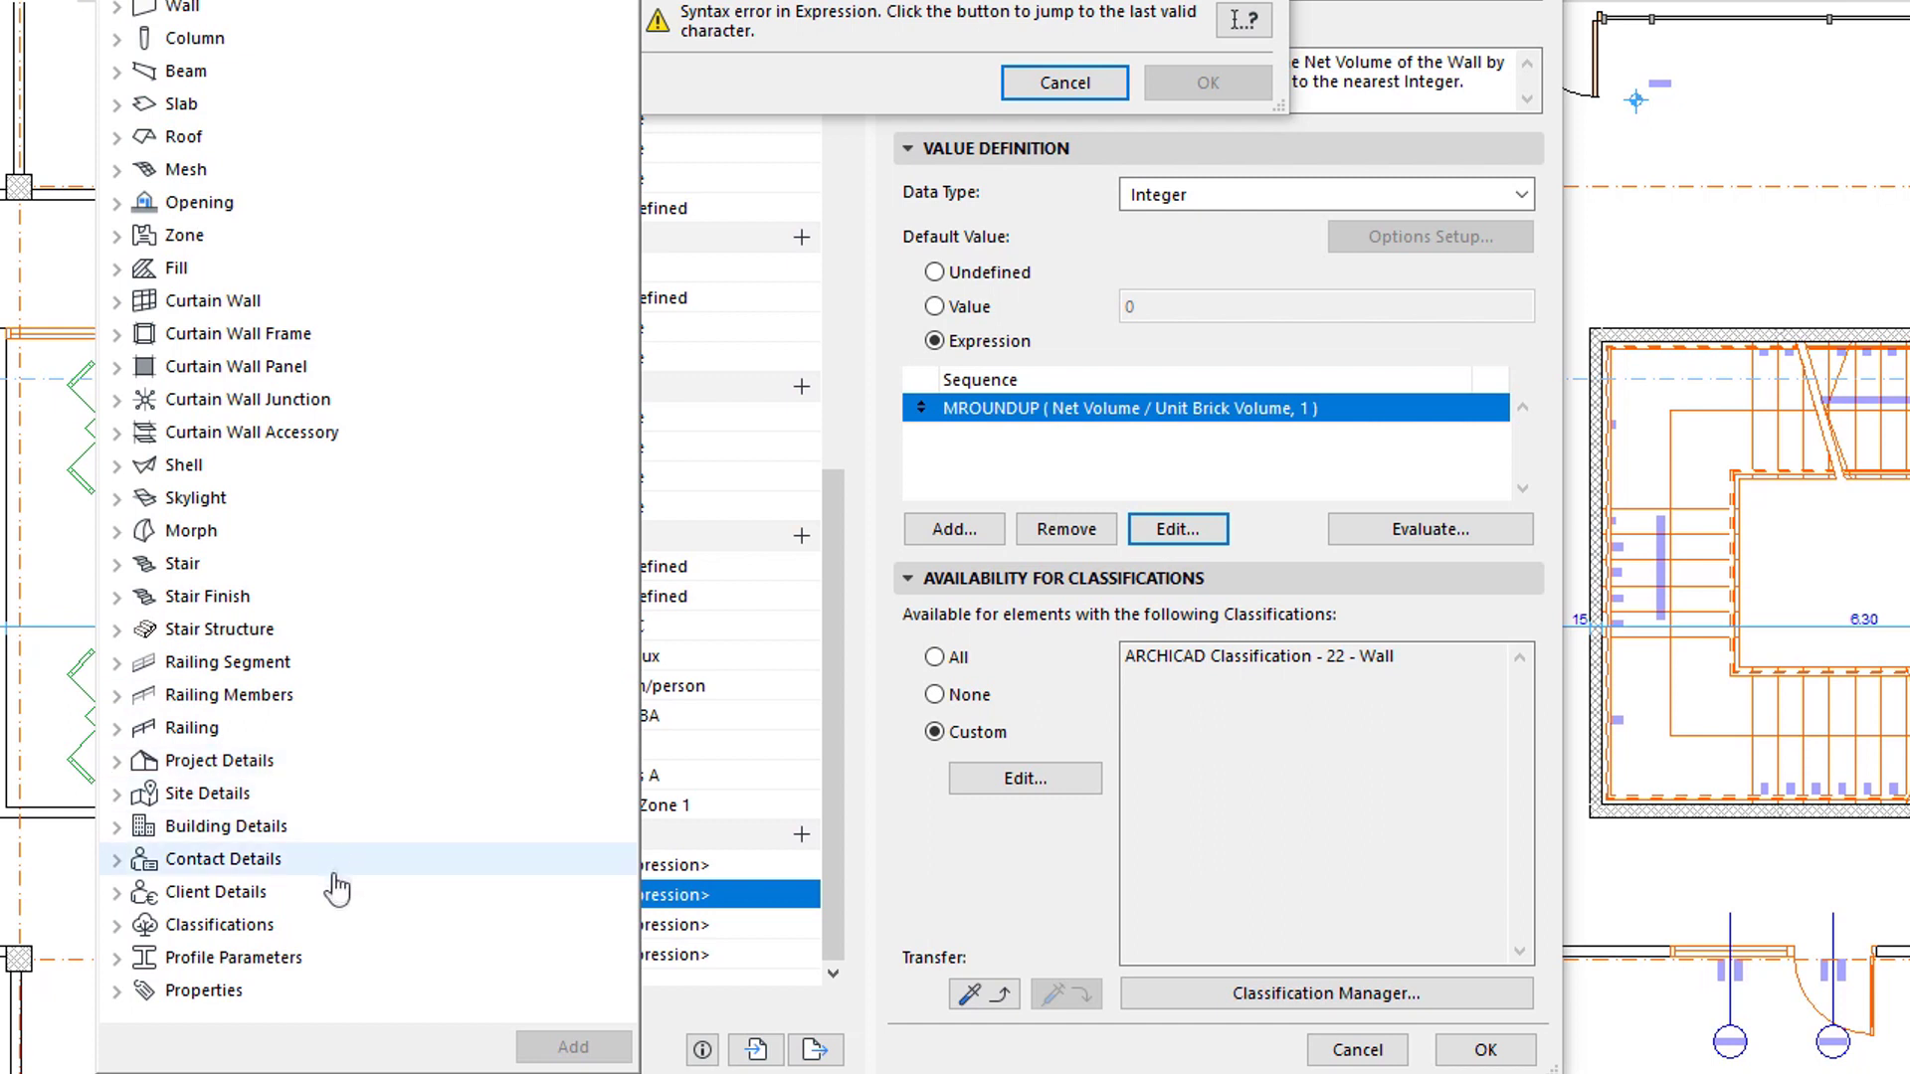
# Expand Building Details, browse Site, Building, Contact and Client Details, then collapse it.
pyautogui.click(117, 827)
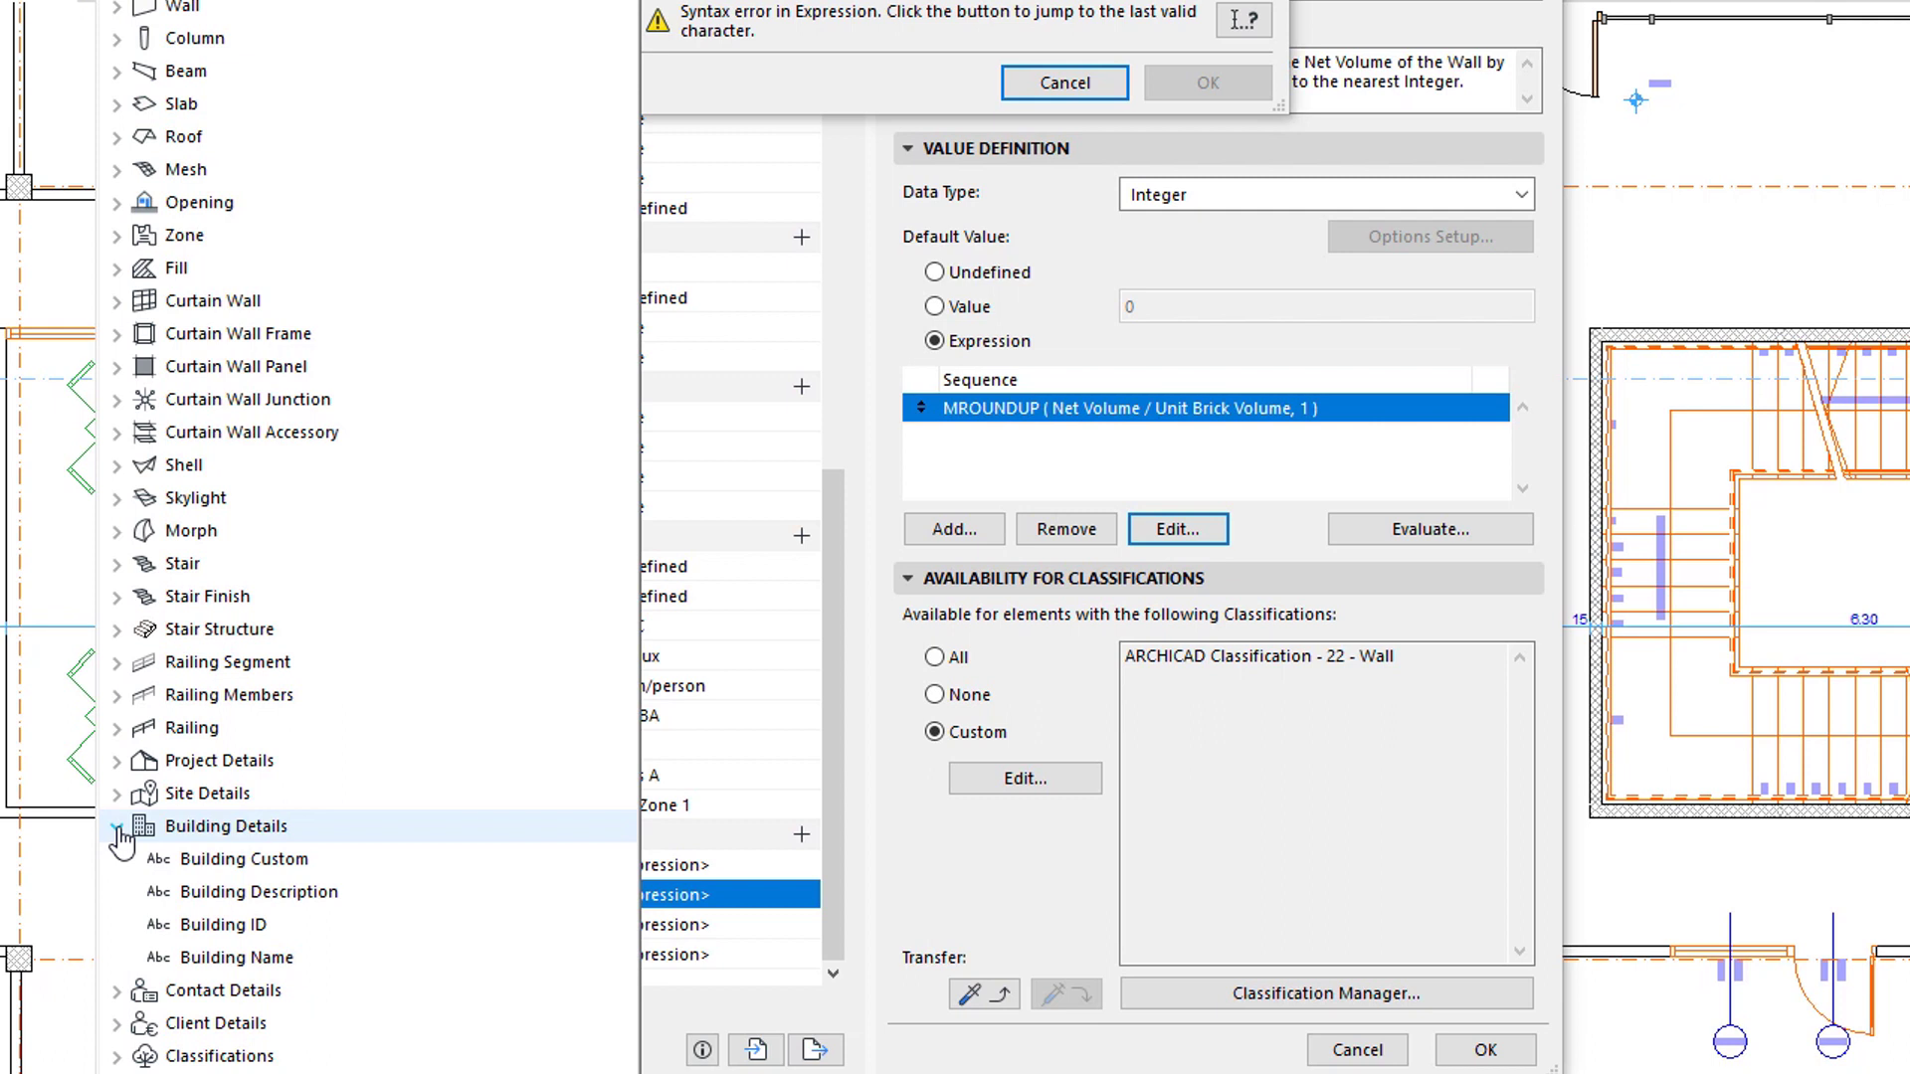
pyautogui.click(365, 796)
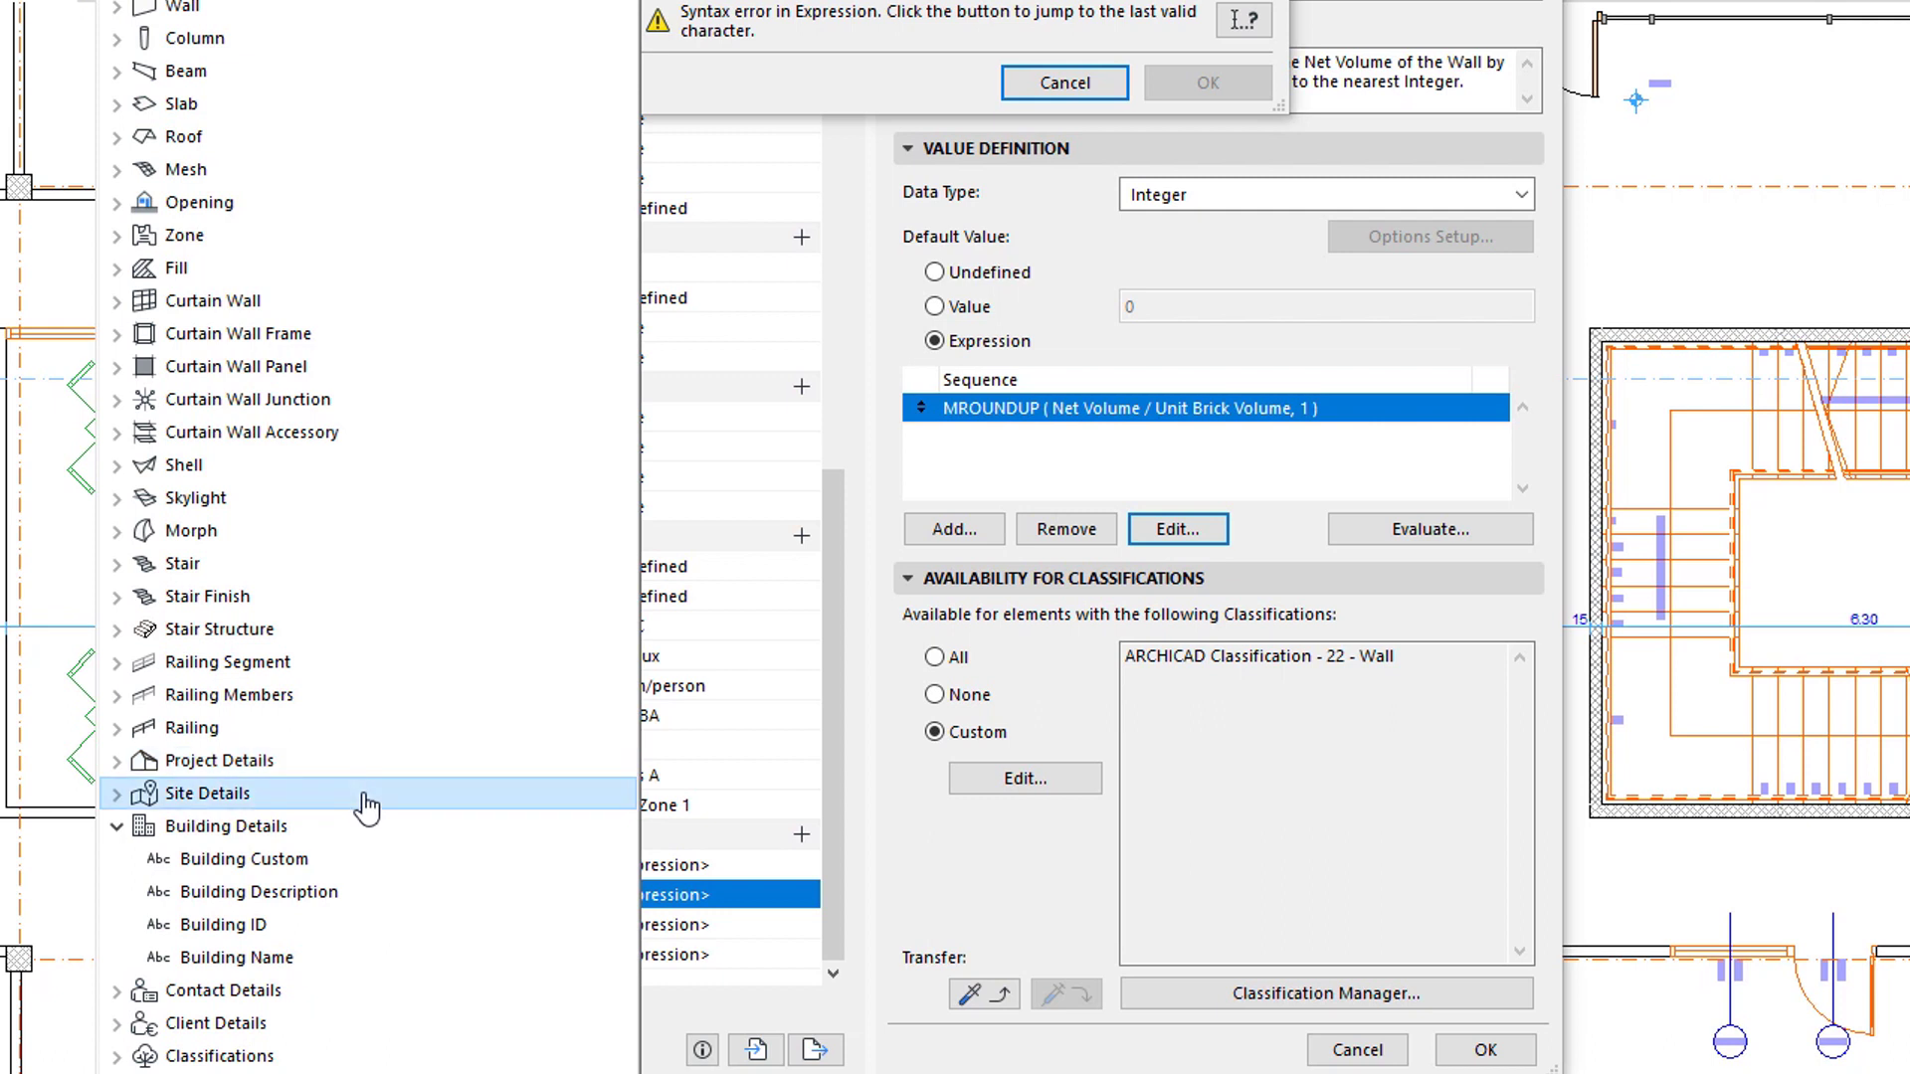
pyautogui.click(375, 835)
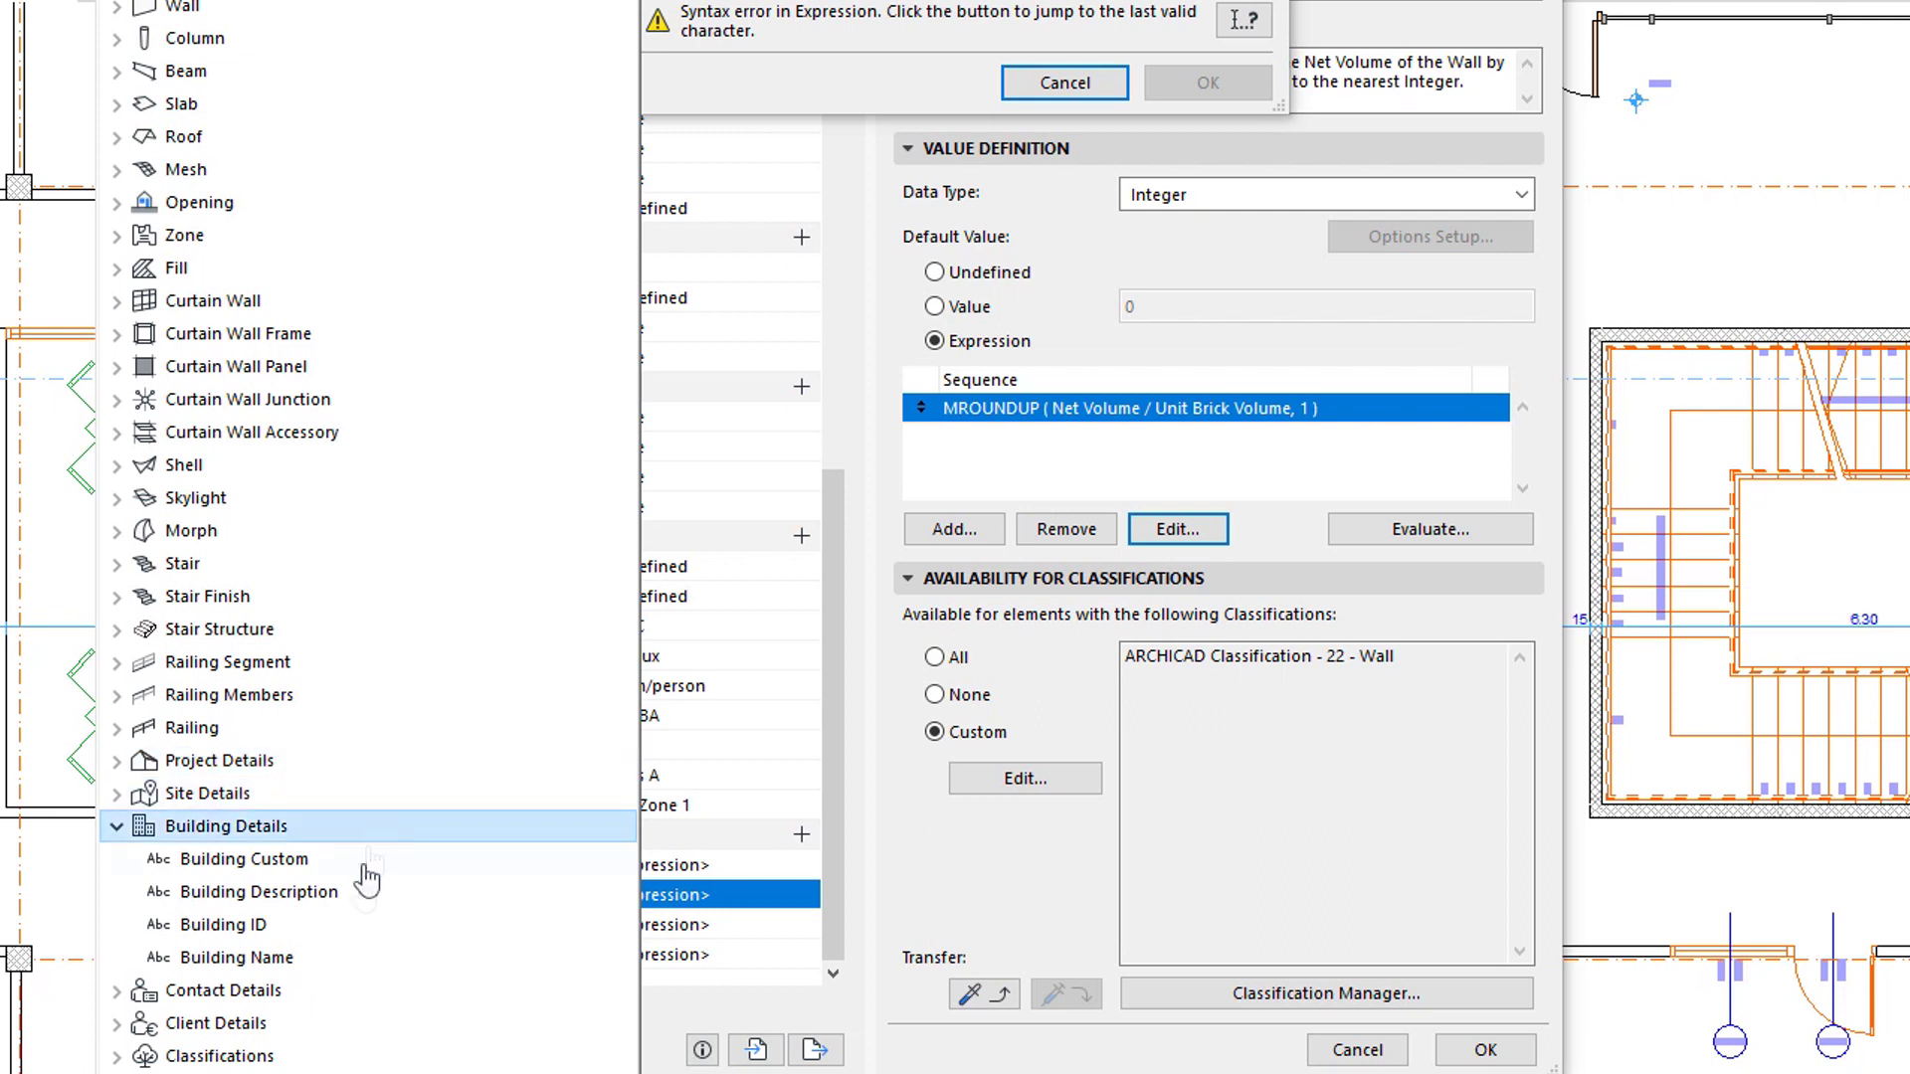
pyautogui.click(355, 993)
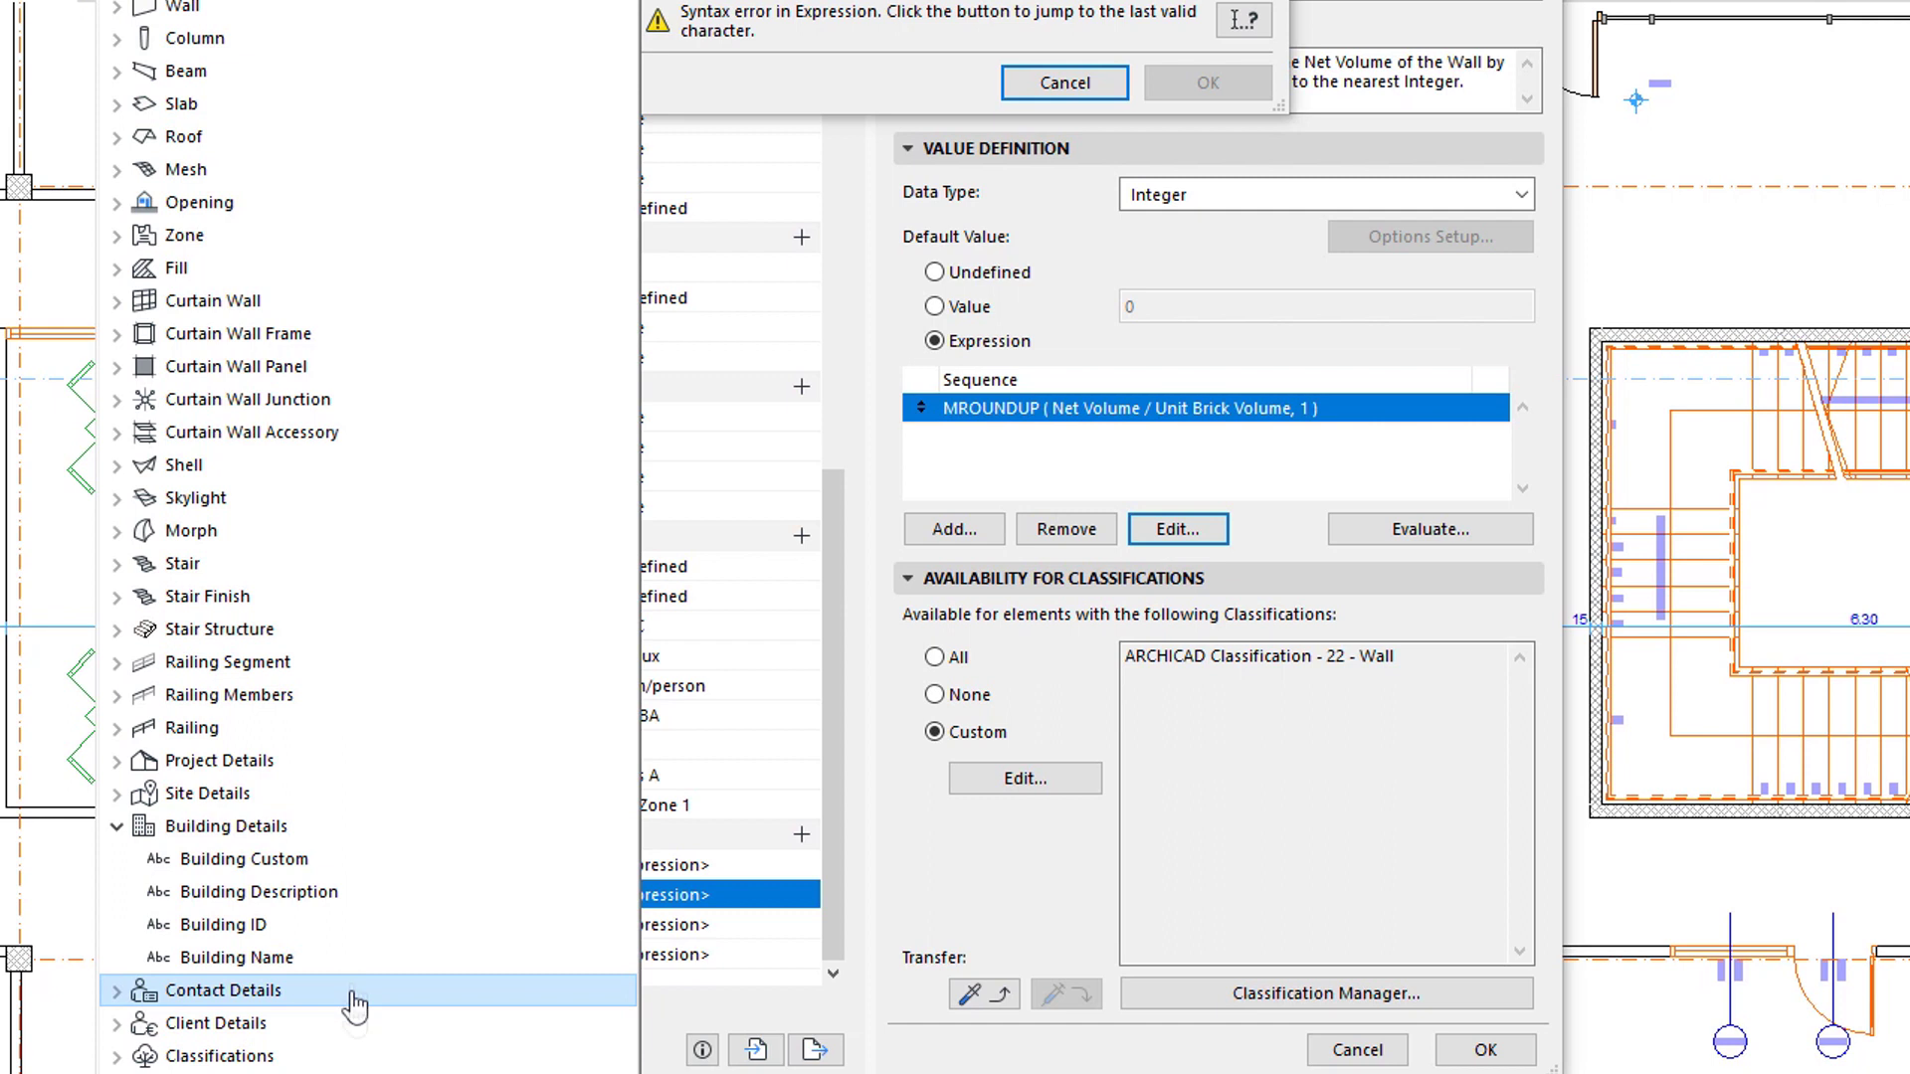
pyautogui.click(354, 1023)
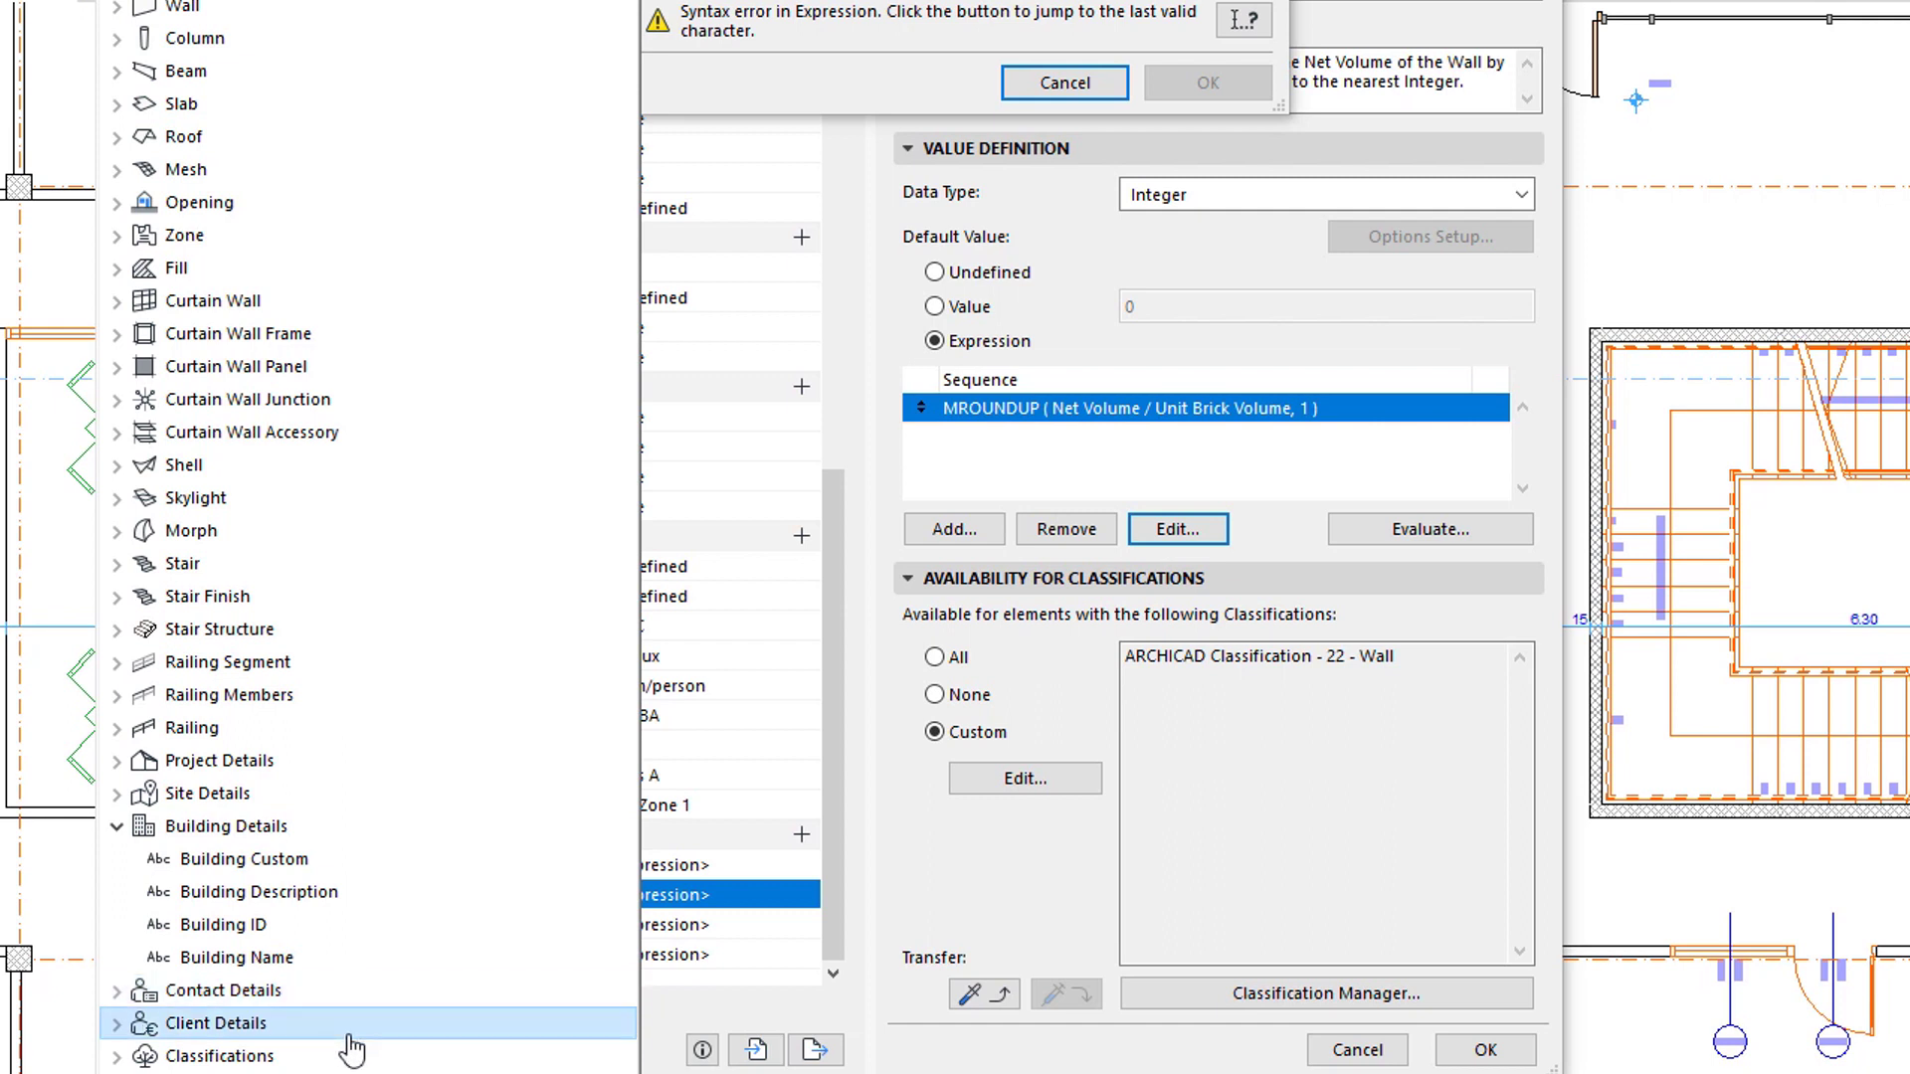
pyautogui.click(118, 827)
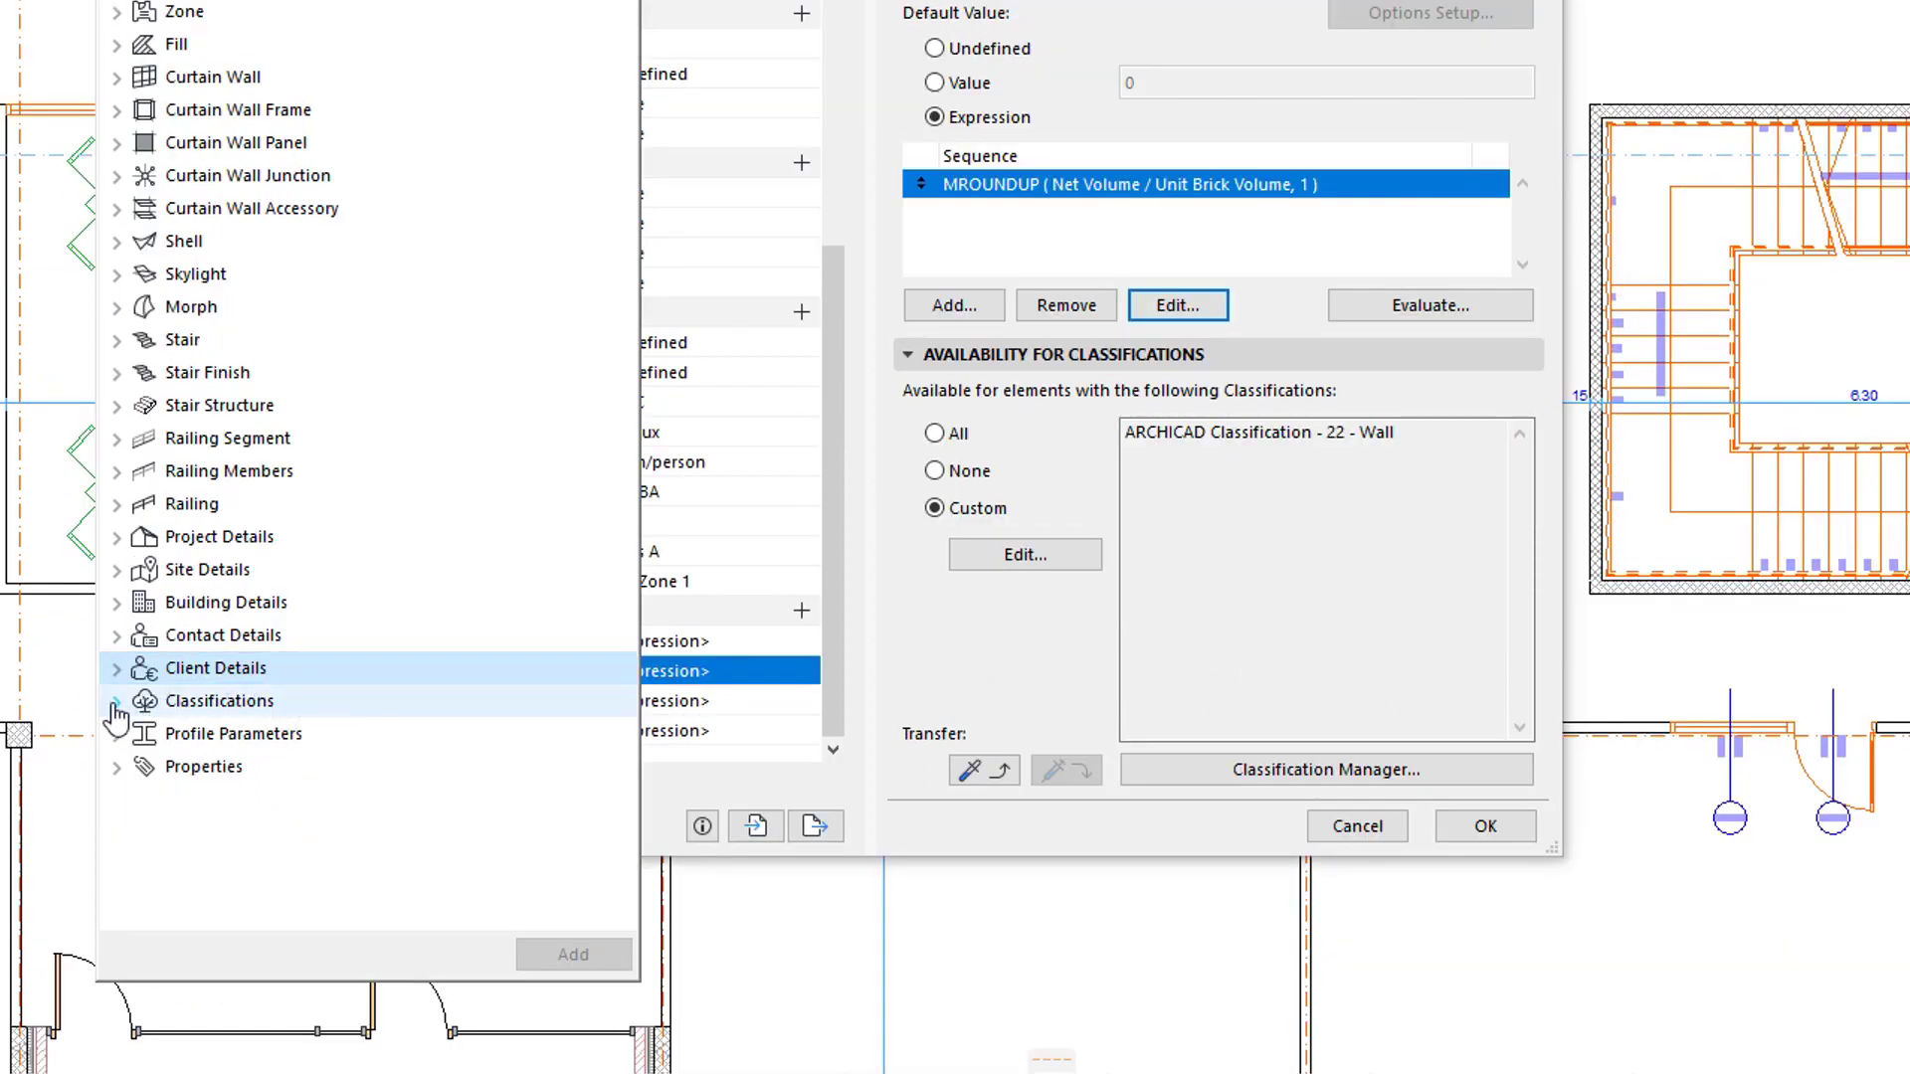
# Browse the ARCHICAD 22, OmniClass May 2012 and Uniclass 2015 classifications, then collapse Classifications.
pyautogui.click(116, 702)
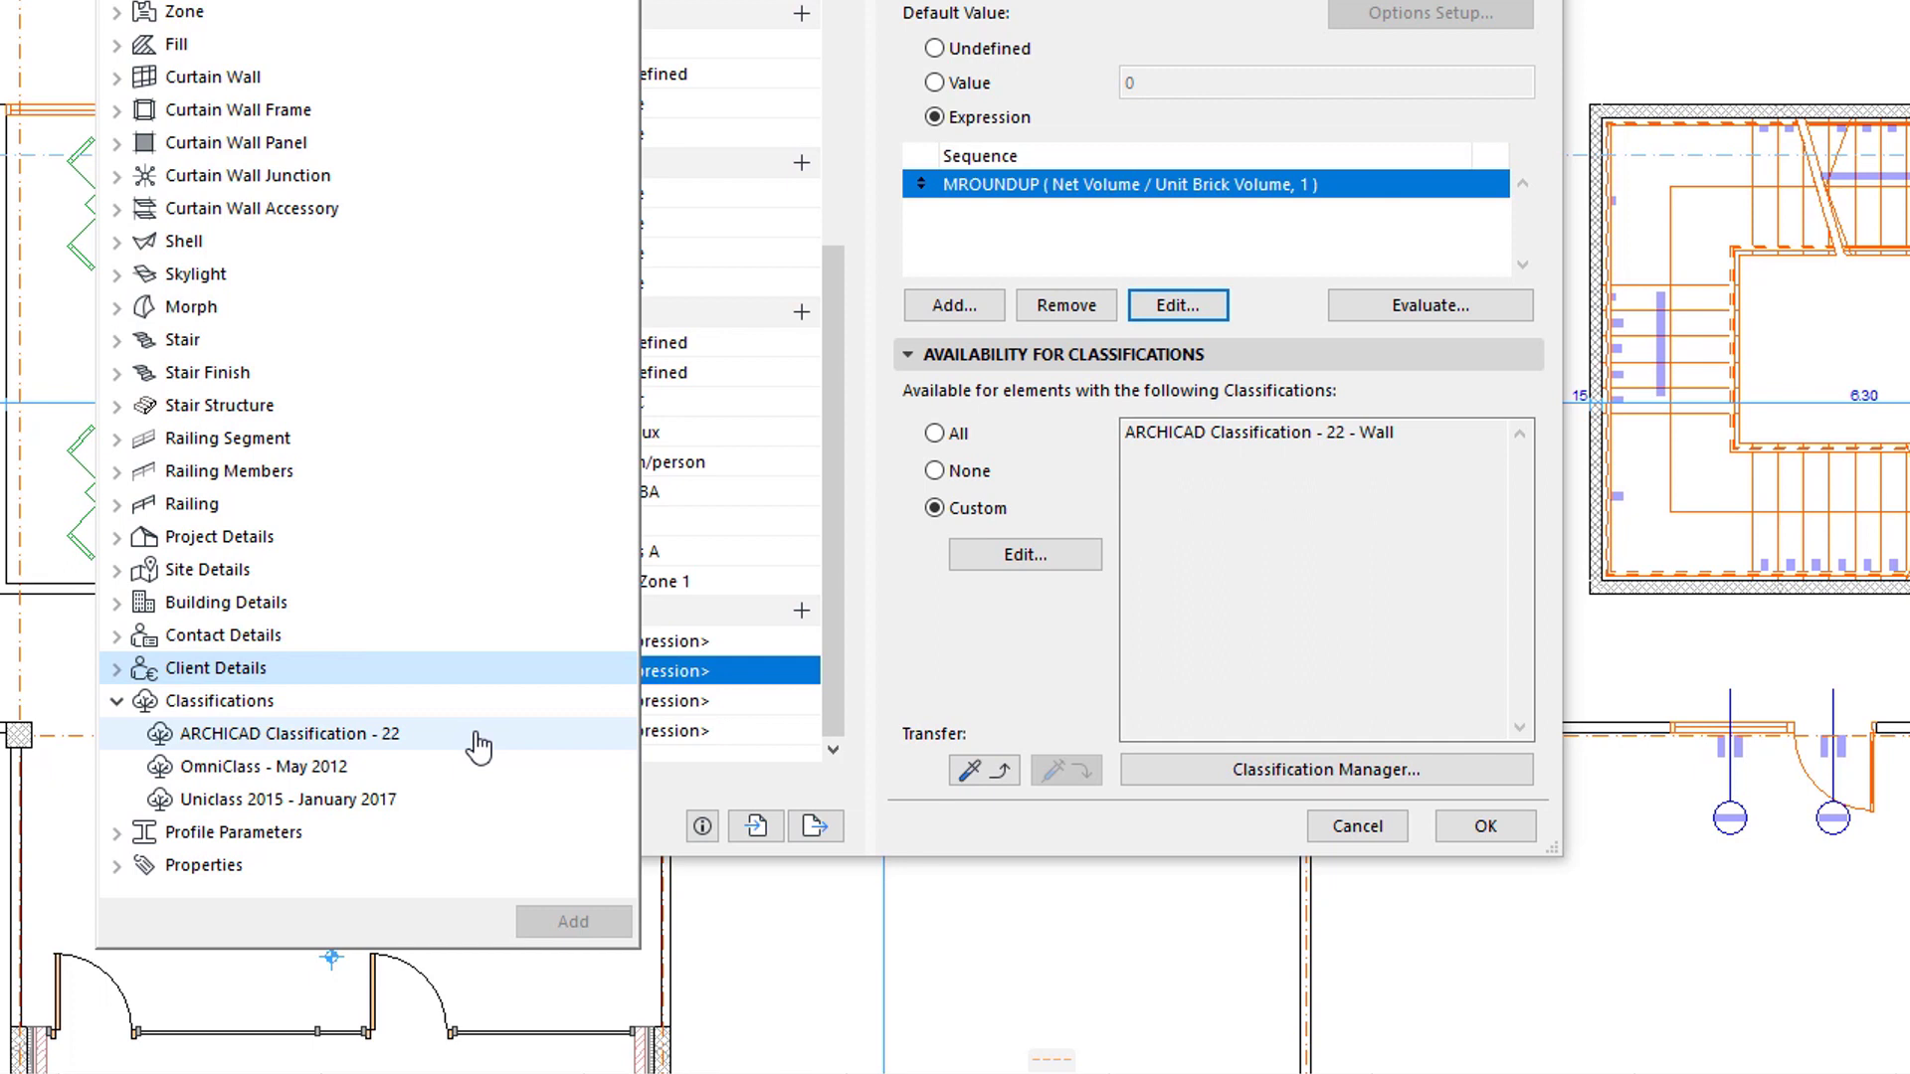
pyautogui.click(469, 736)
pyautogui.click(457, 769)
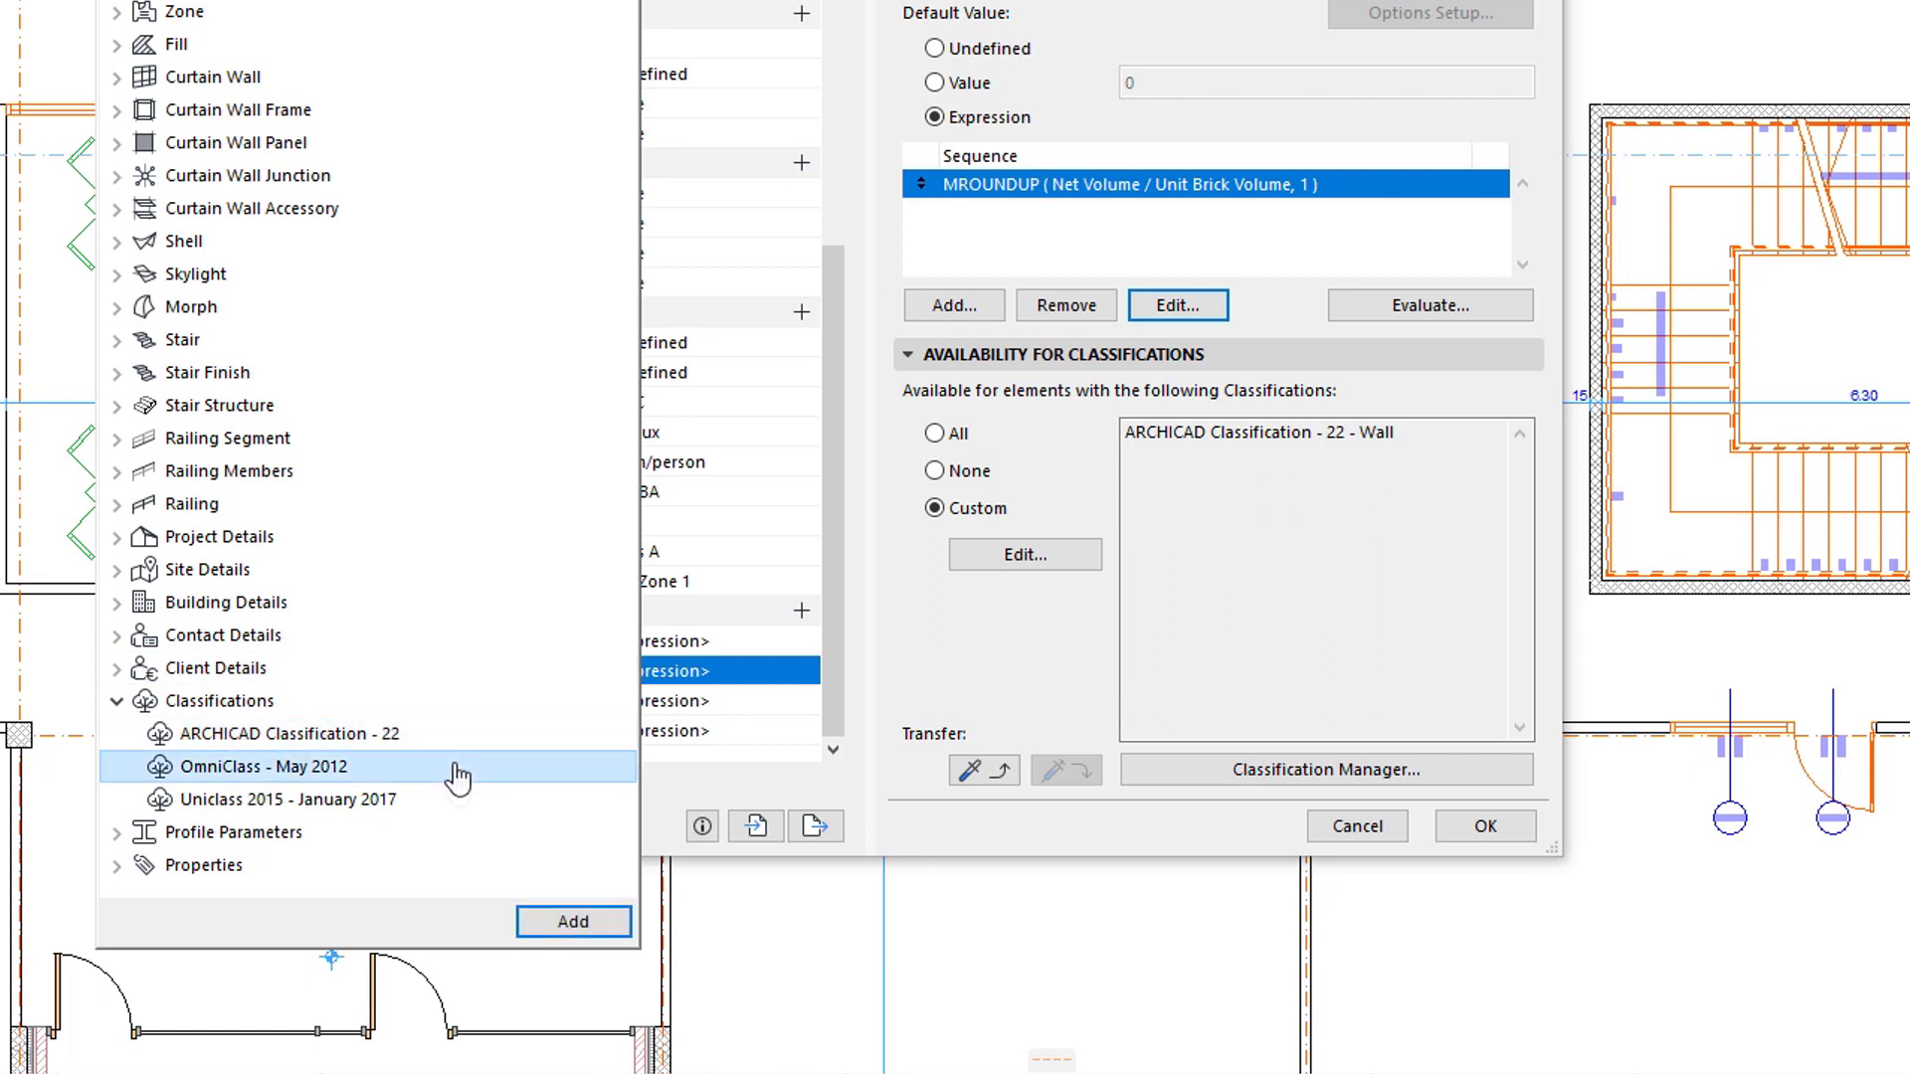
pyautogui.click(456, 806)
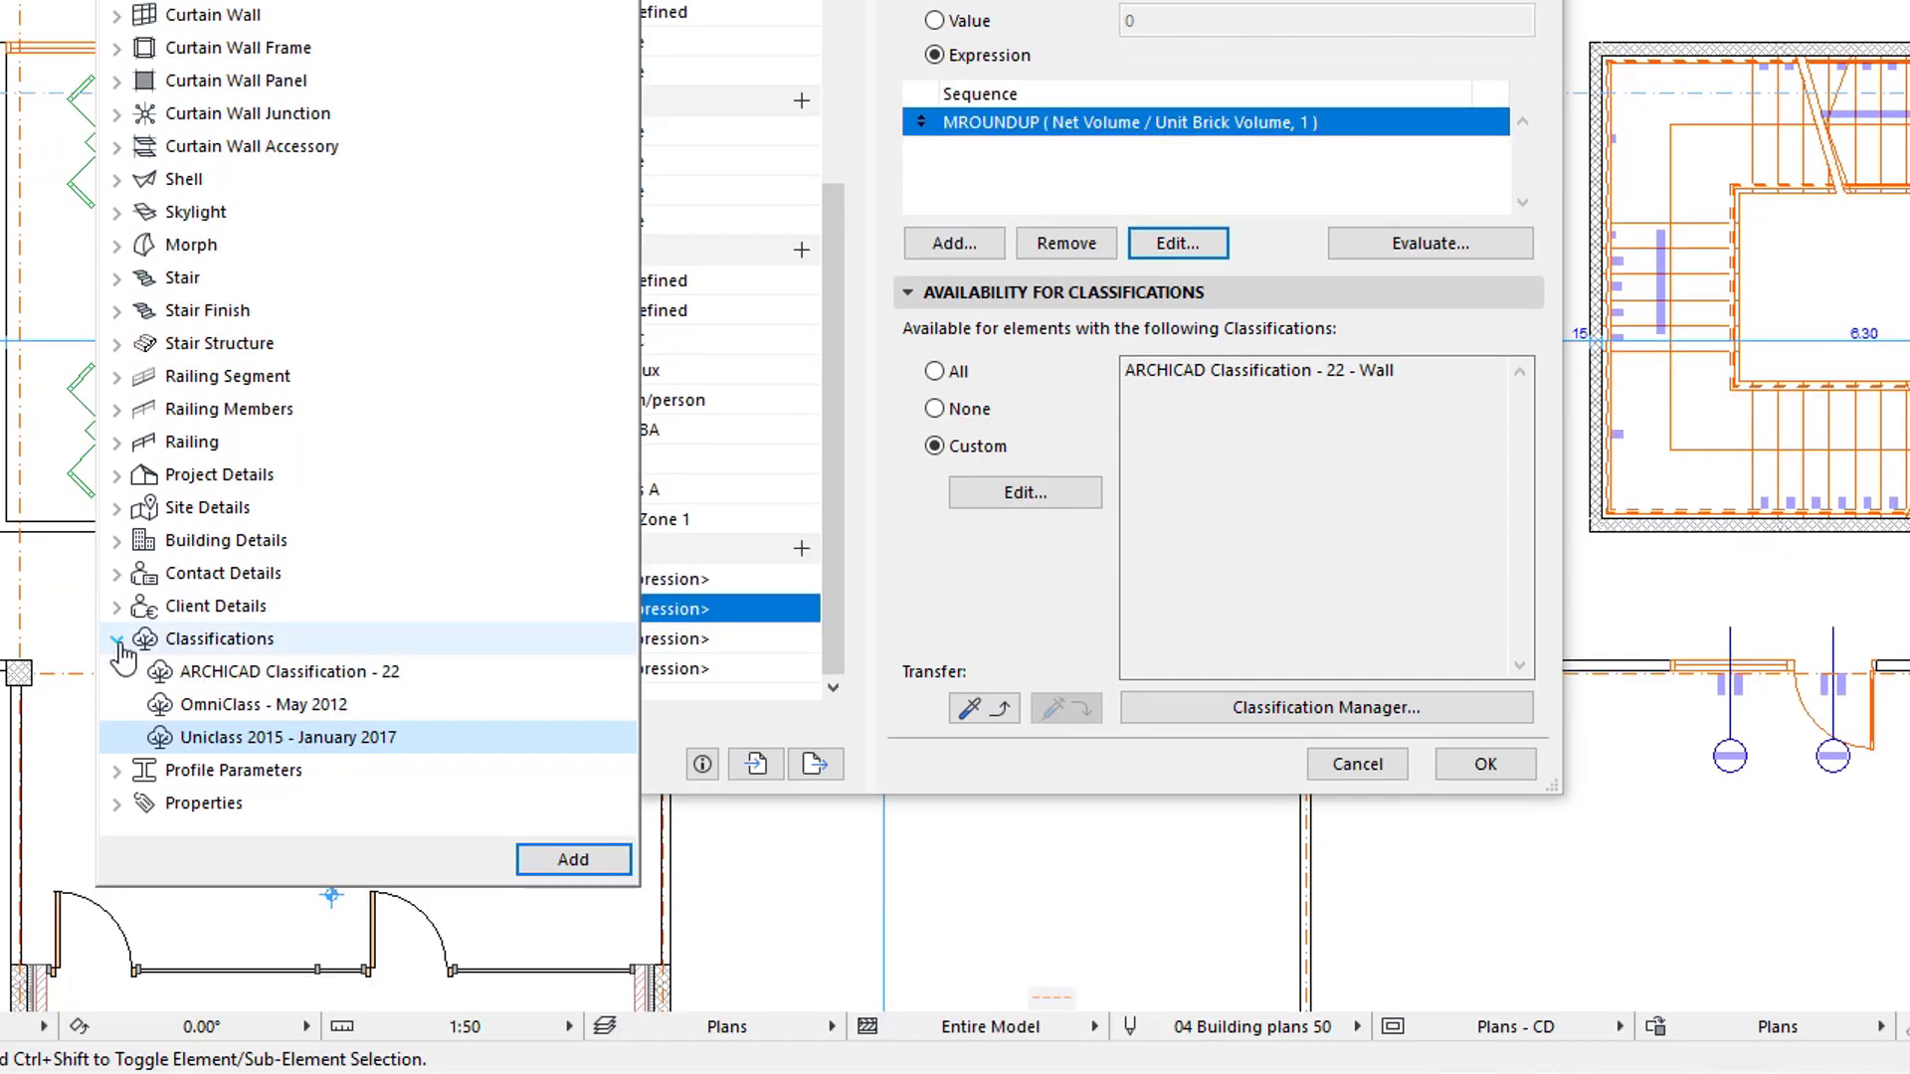
pyautogui.click(117, 701)
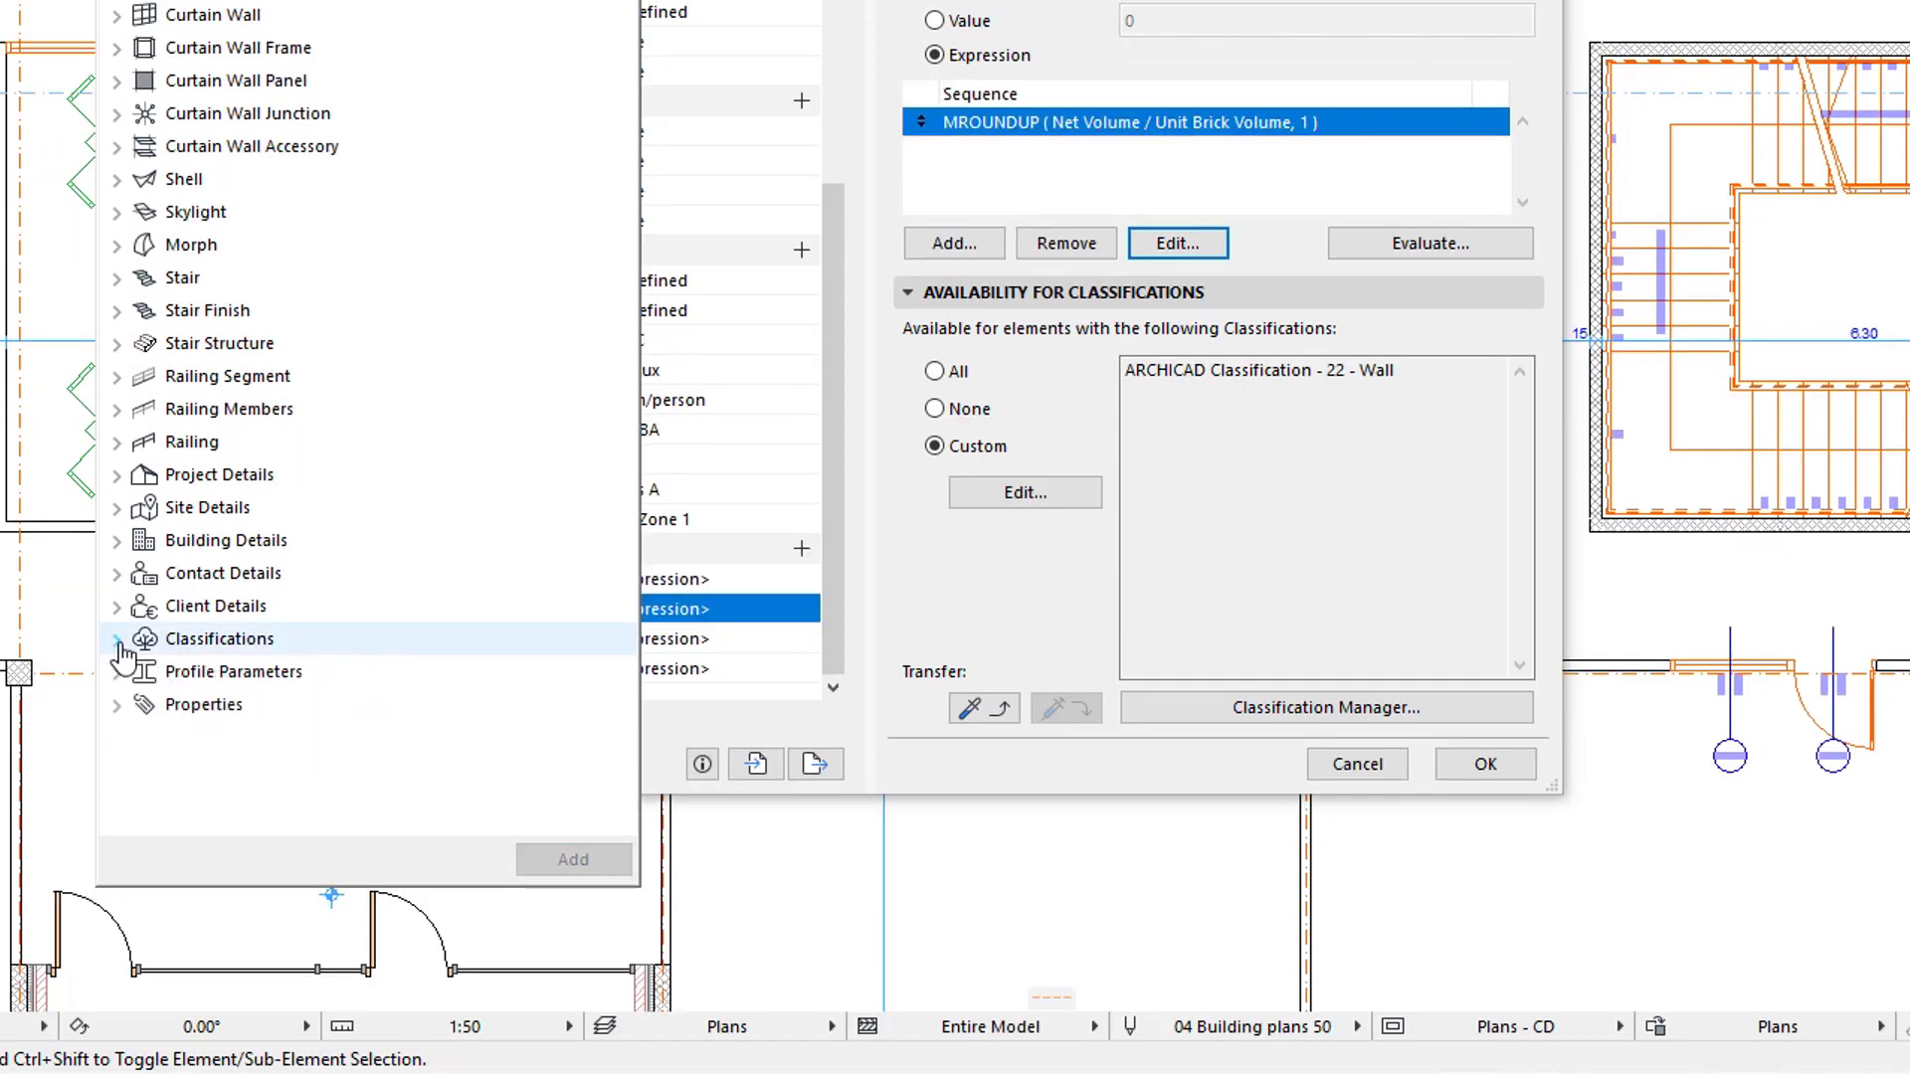
# Expand Properties to view PRODUCT INFO's fields, then collapse both groups.
pyautogui.click(116, 705)
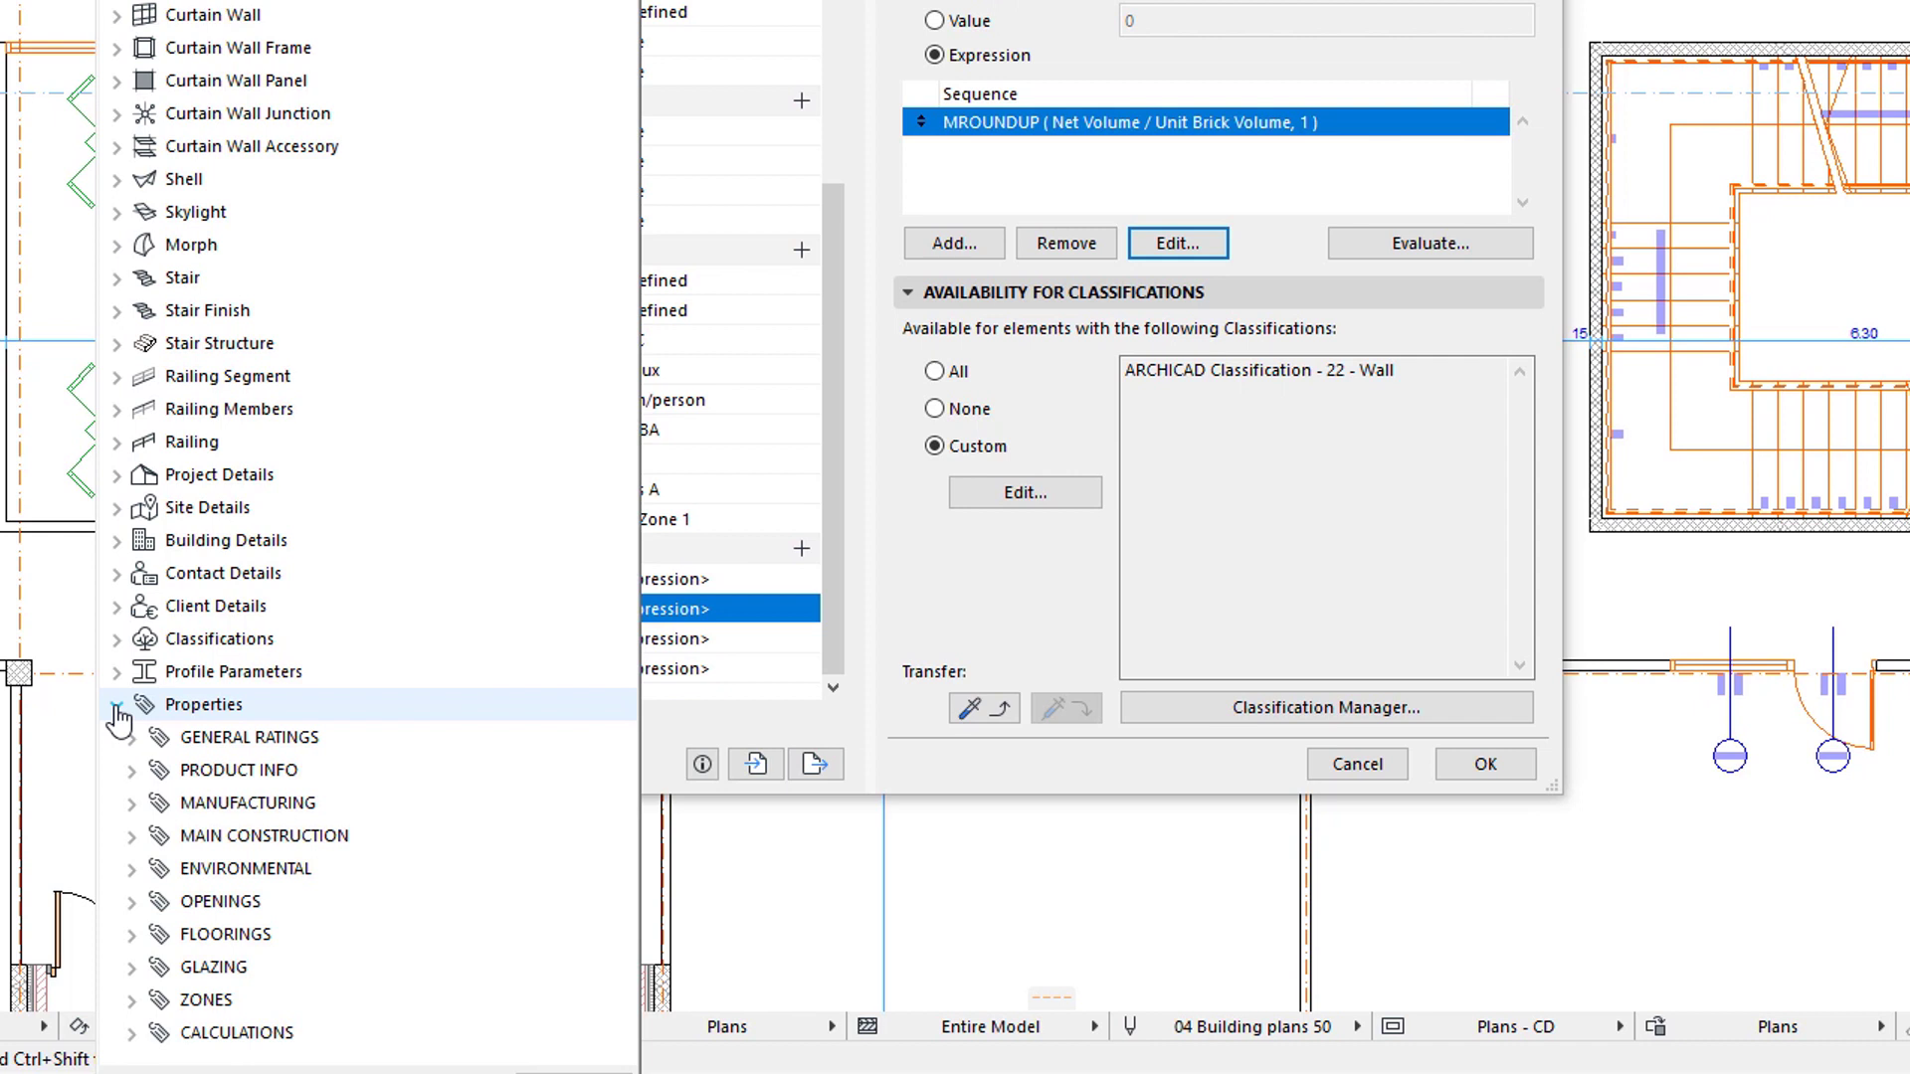
pyautogui.click(131, 771)
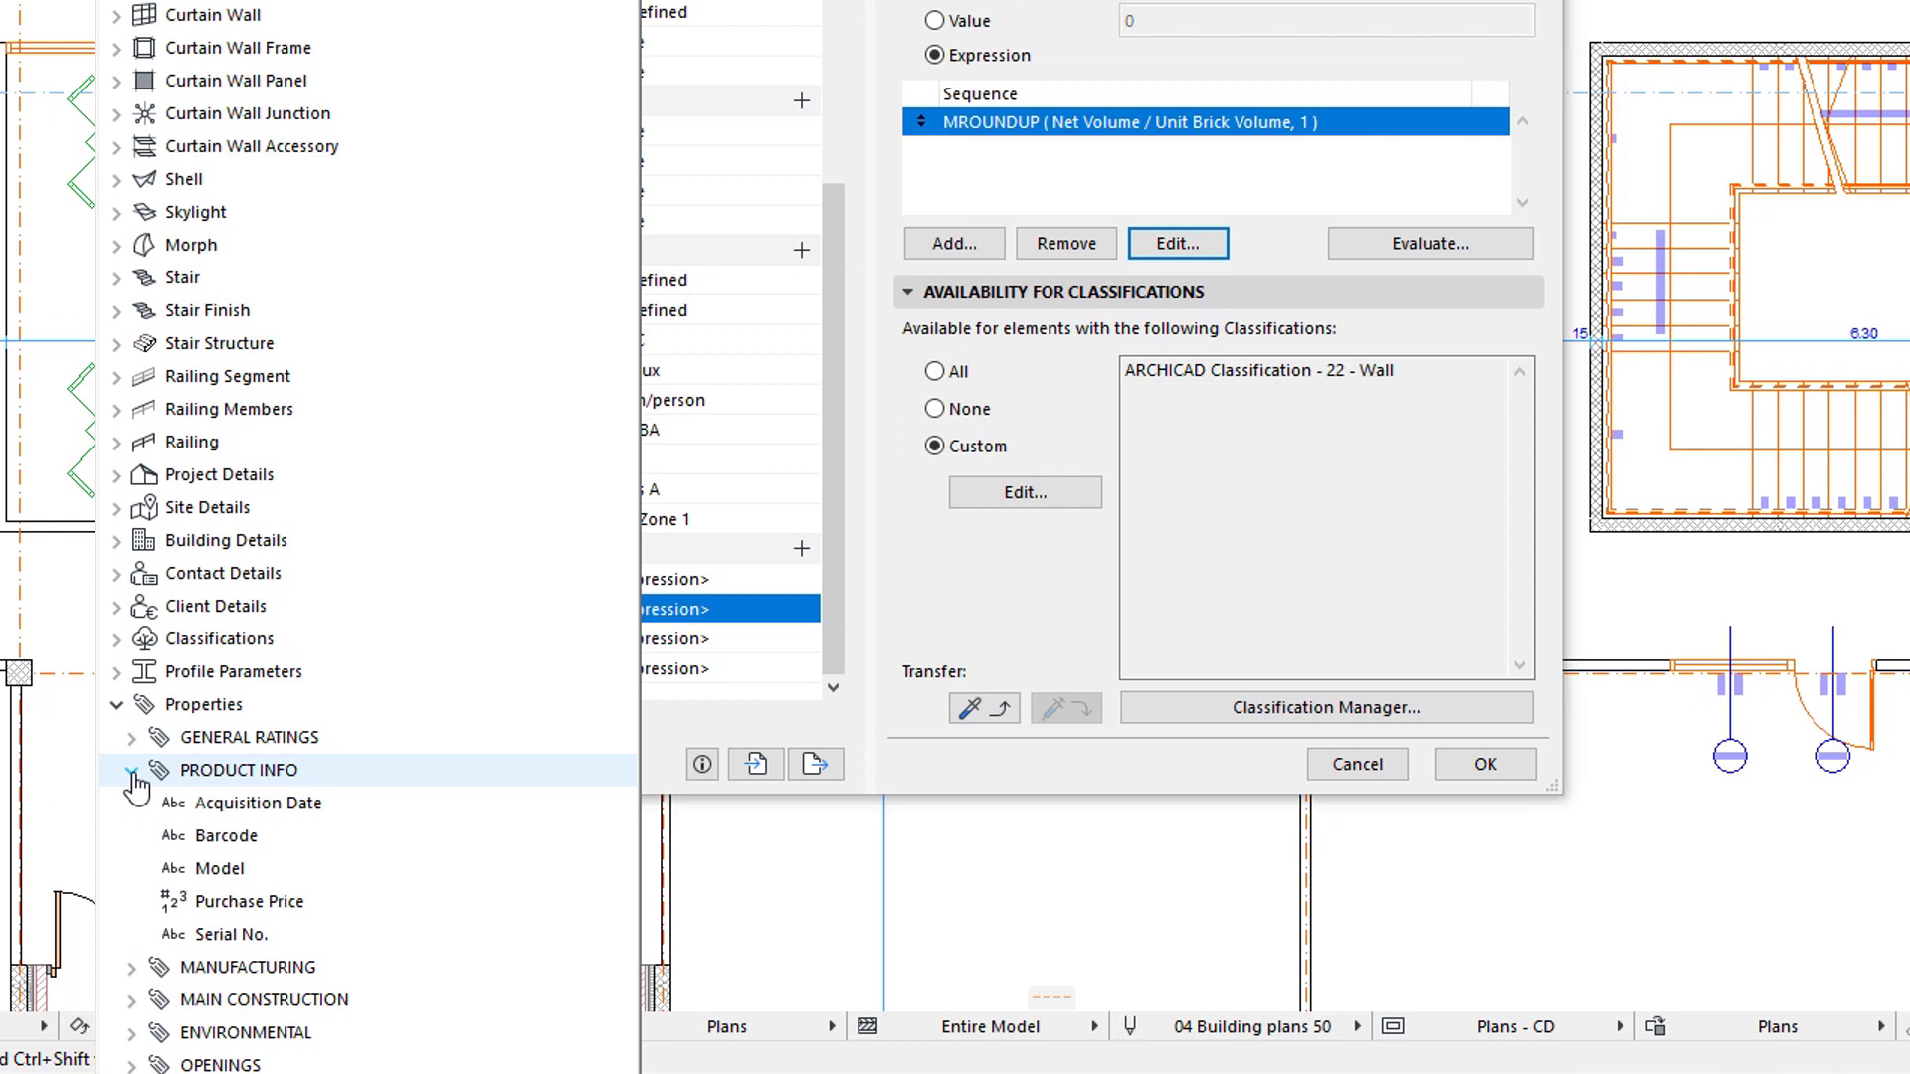
pyautogui.click(131, 771)
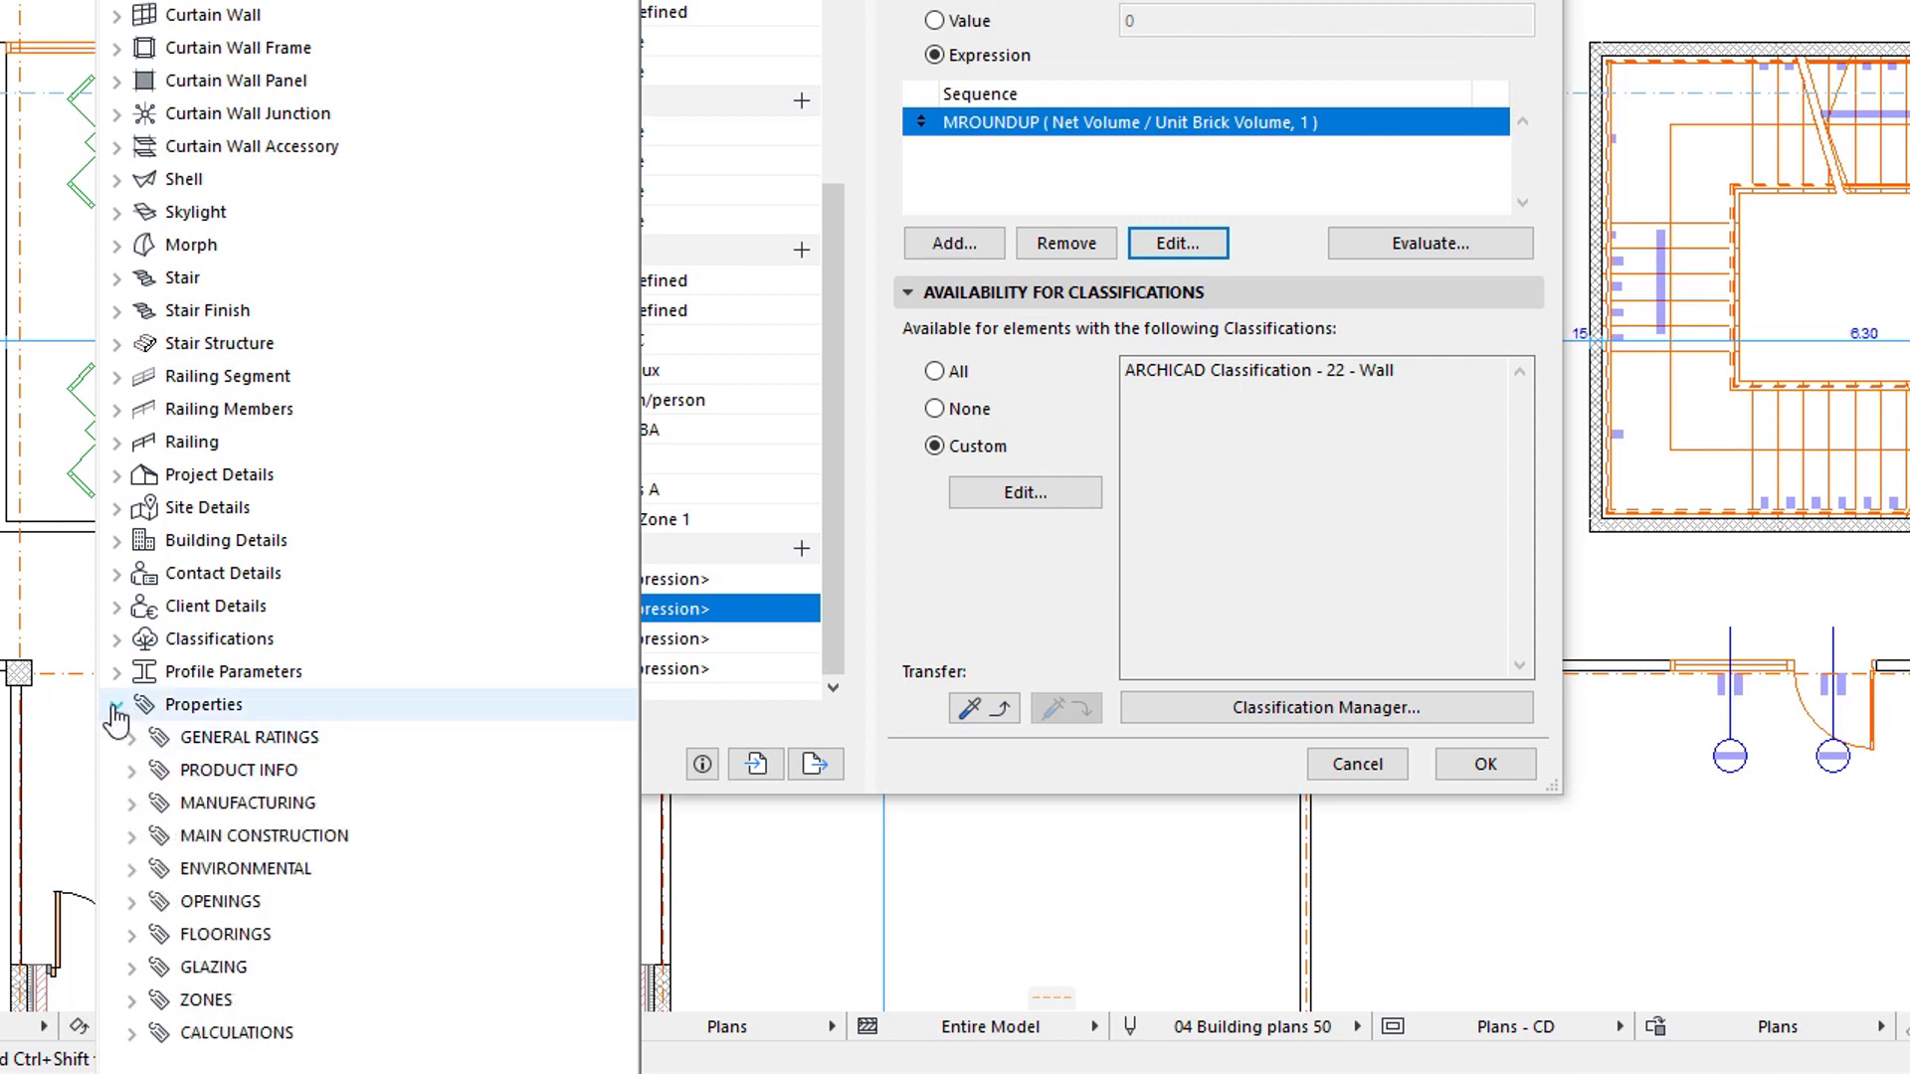
pyautogui.click(117, 704)
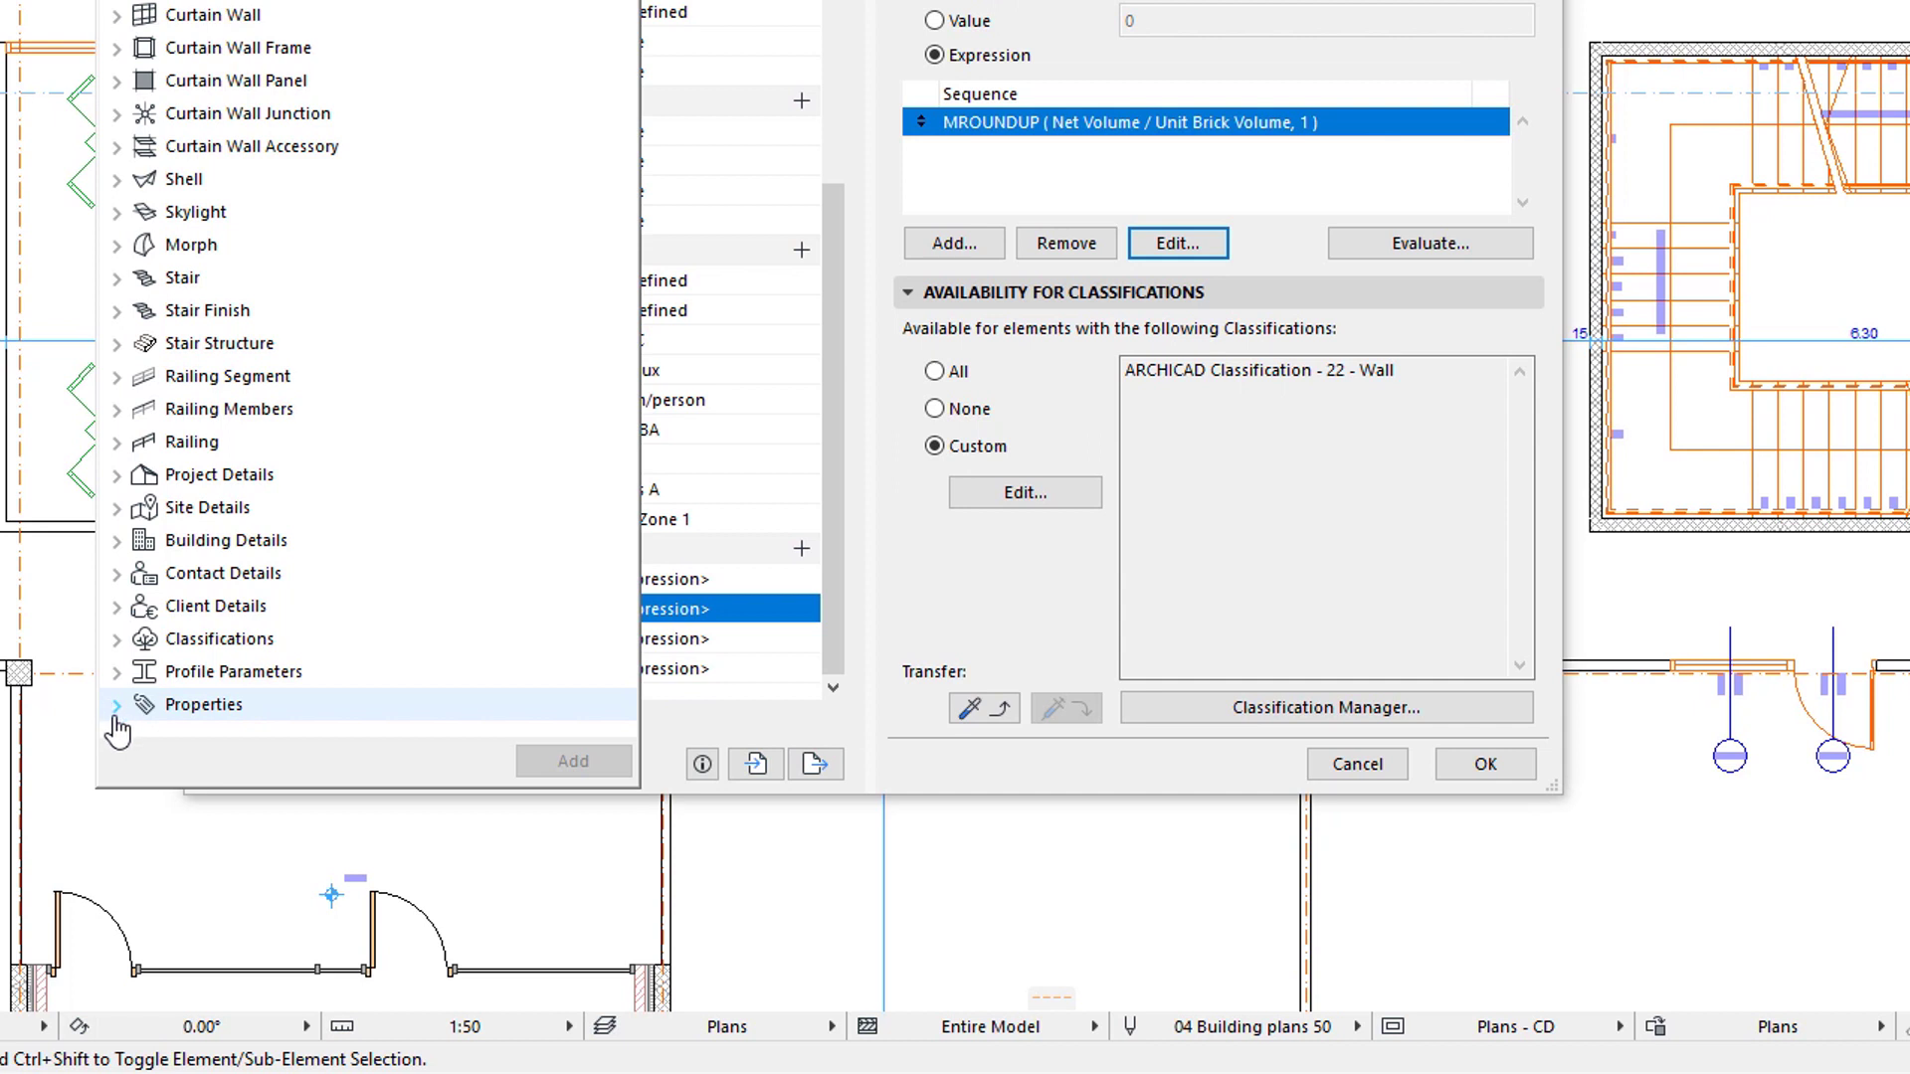
pyautogui.click(333, 680)
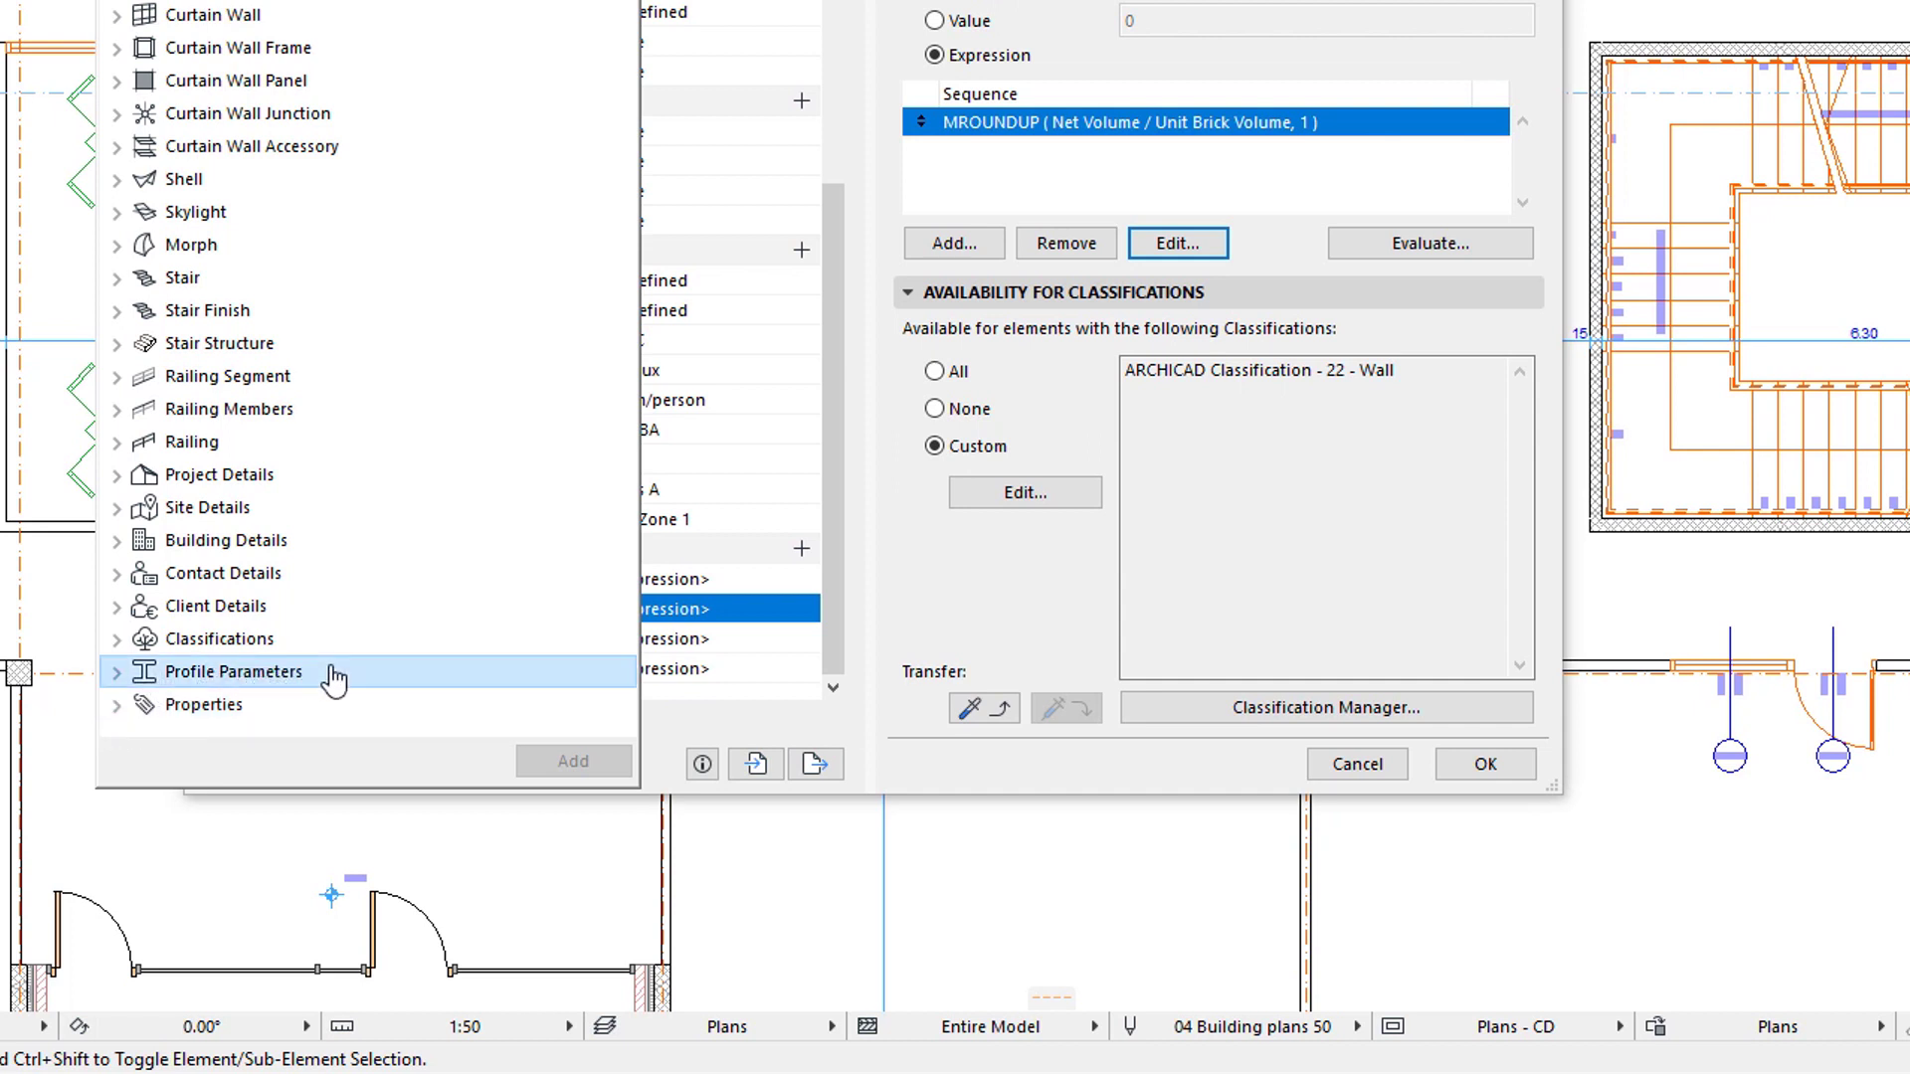
pyautogui.click(116, 676)
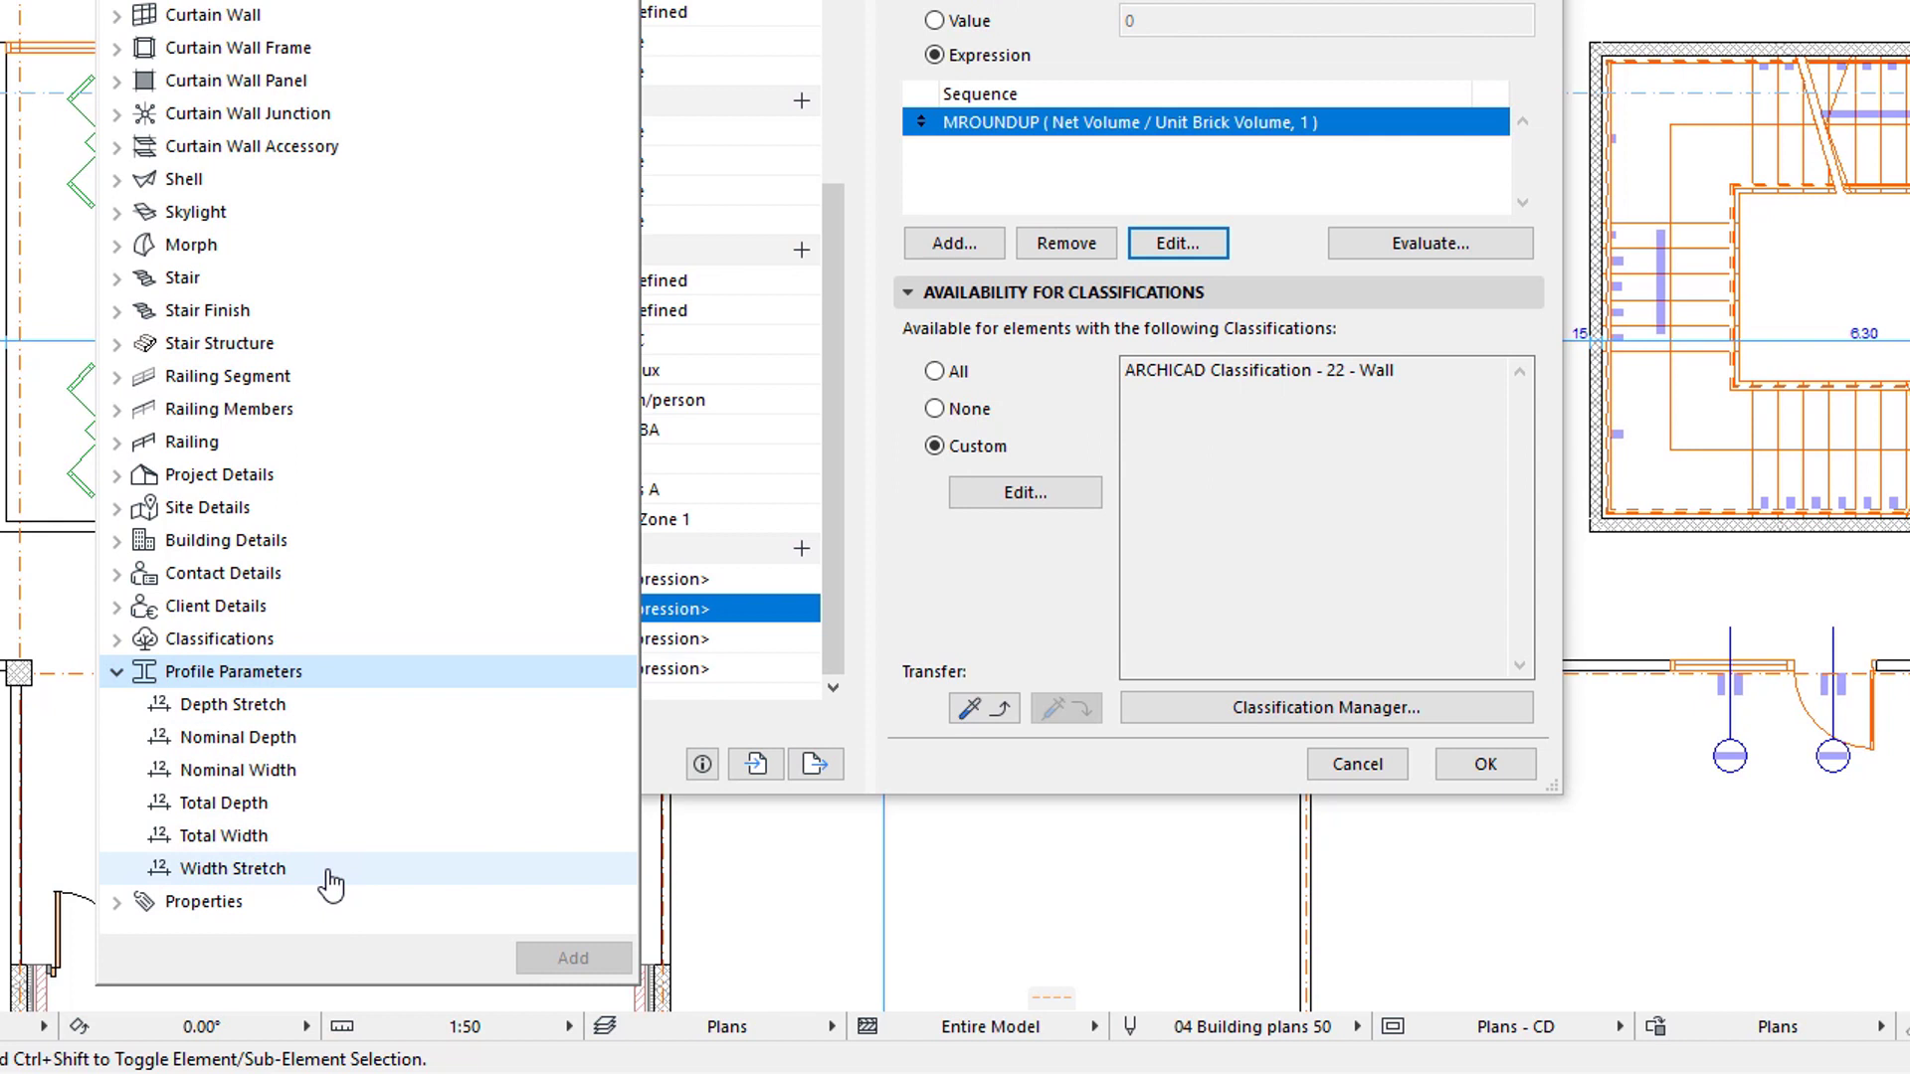
pyautogui.click(116, 674)
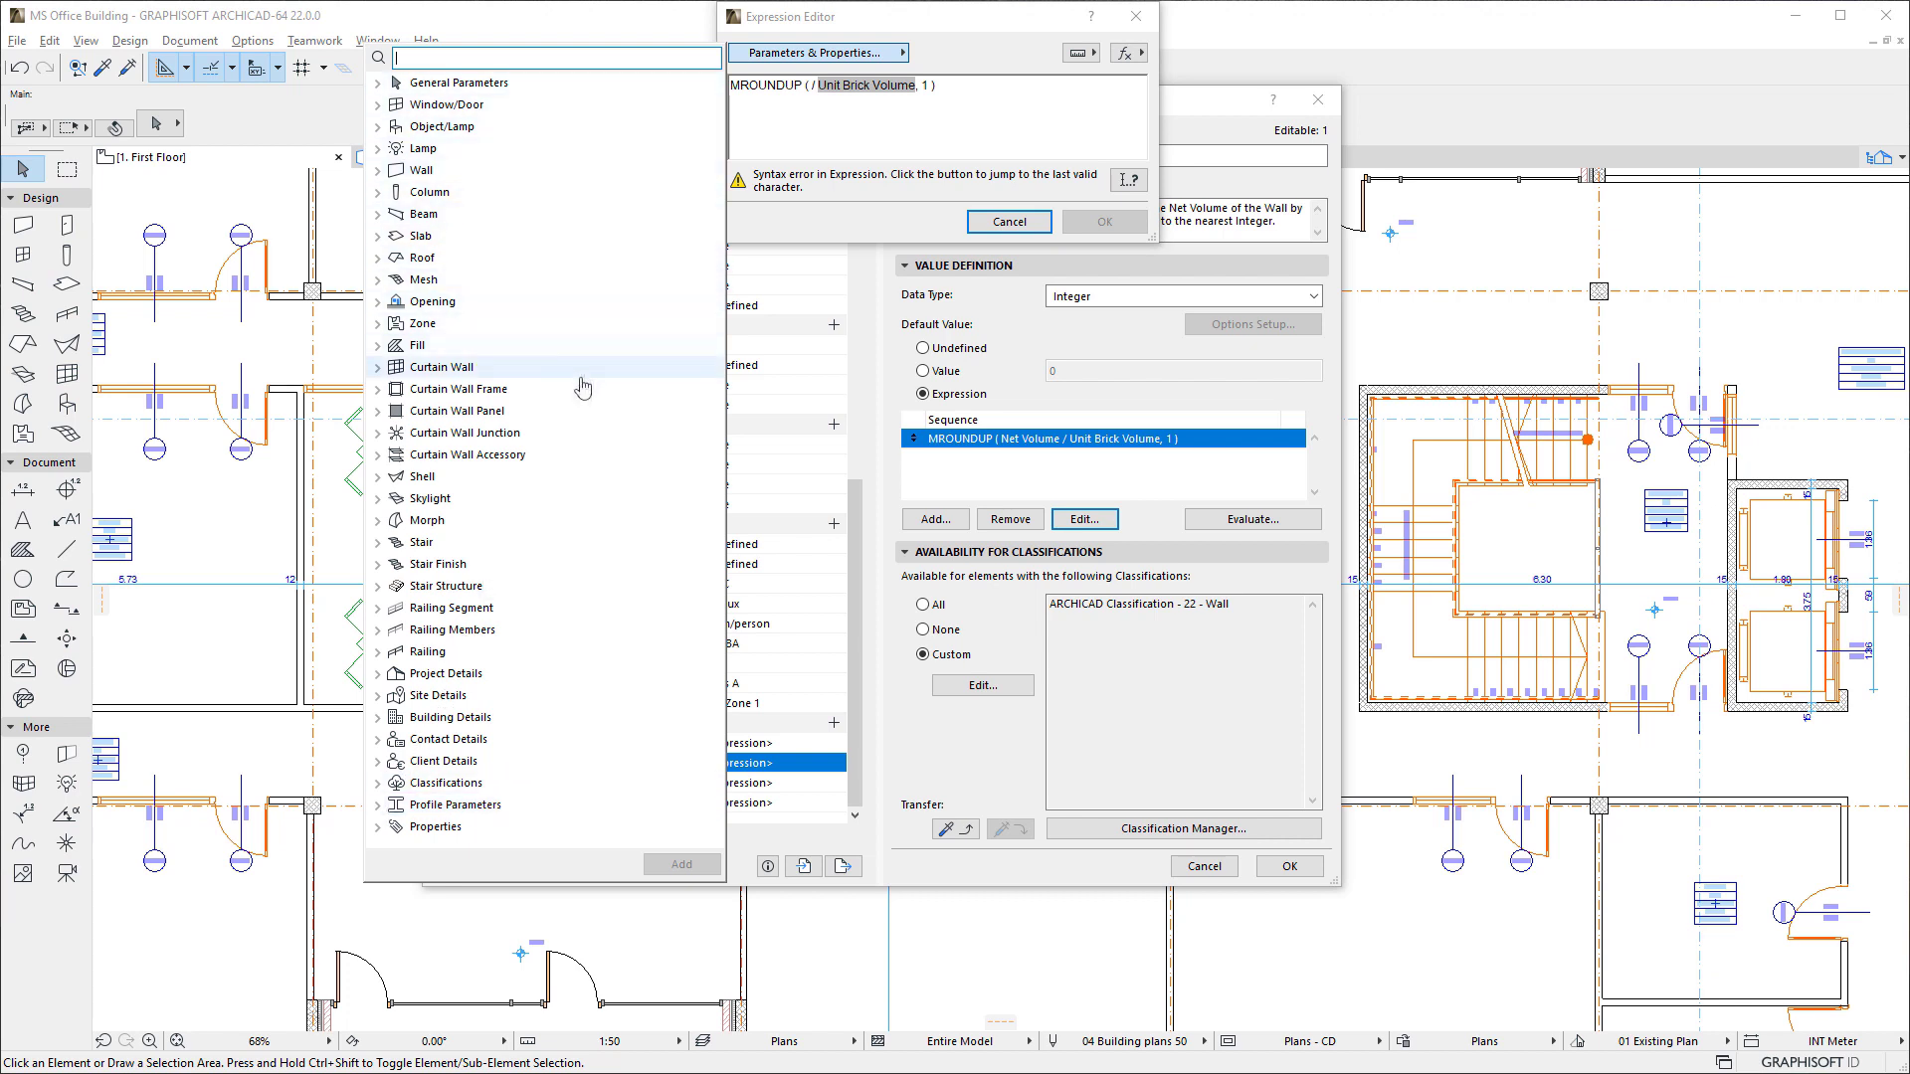
# Look through the Slab parameters, then close the parameter list.
pyautogui.click(377, 236)
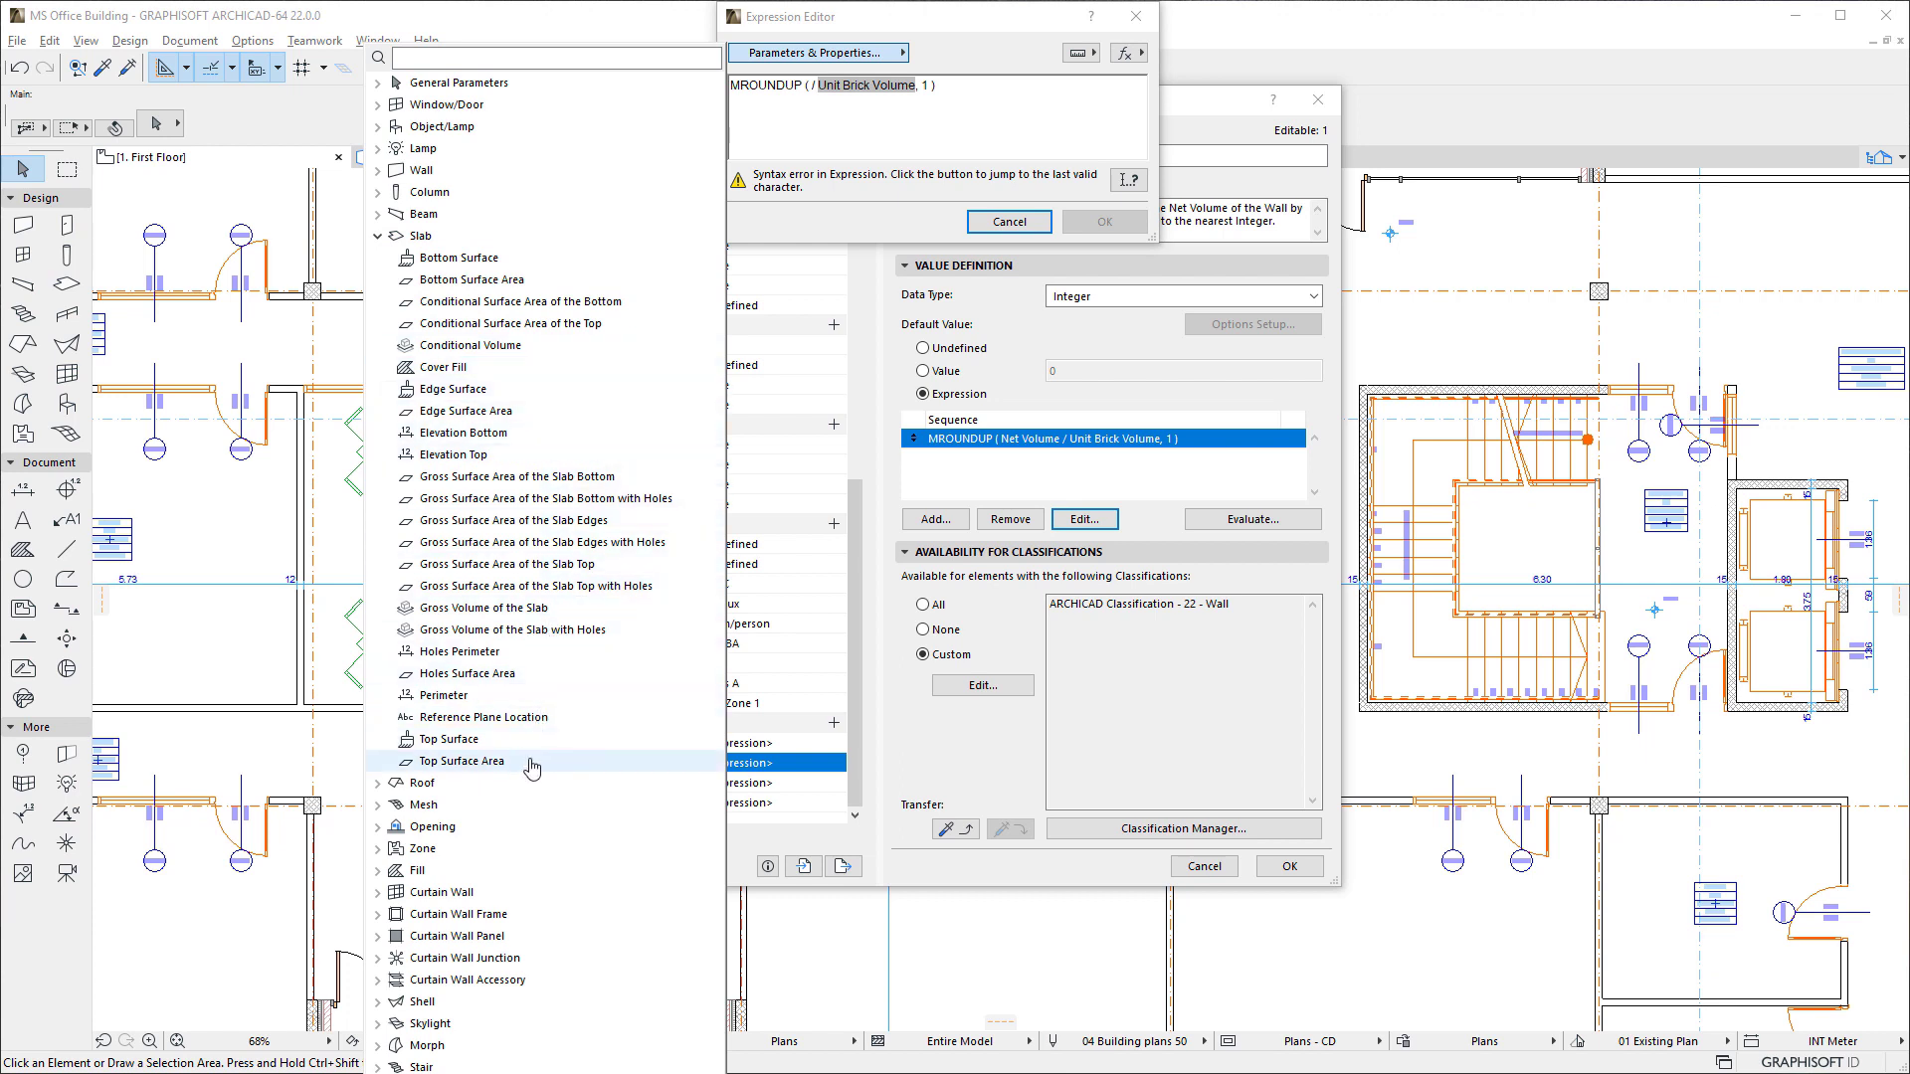
pyautogui.click(418, 235)
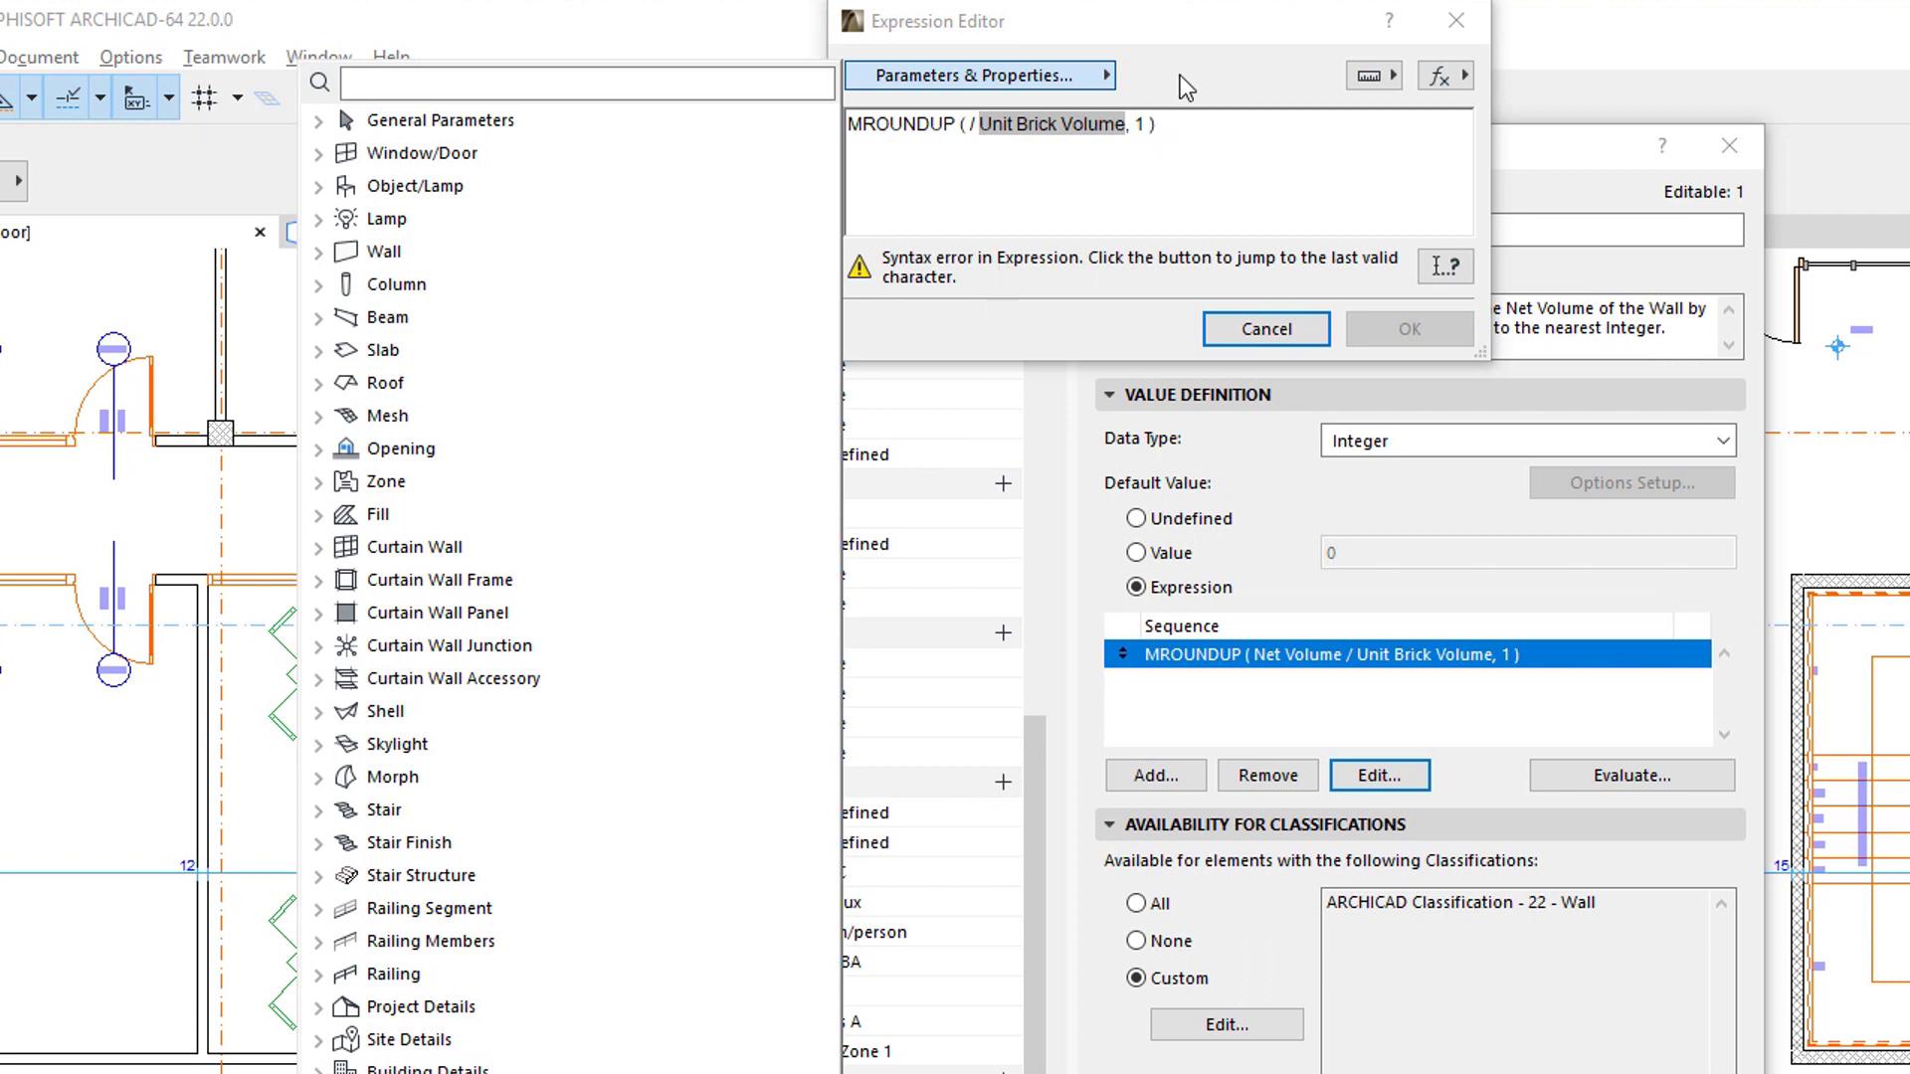
pyautogui.click(1180, 75)
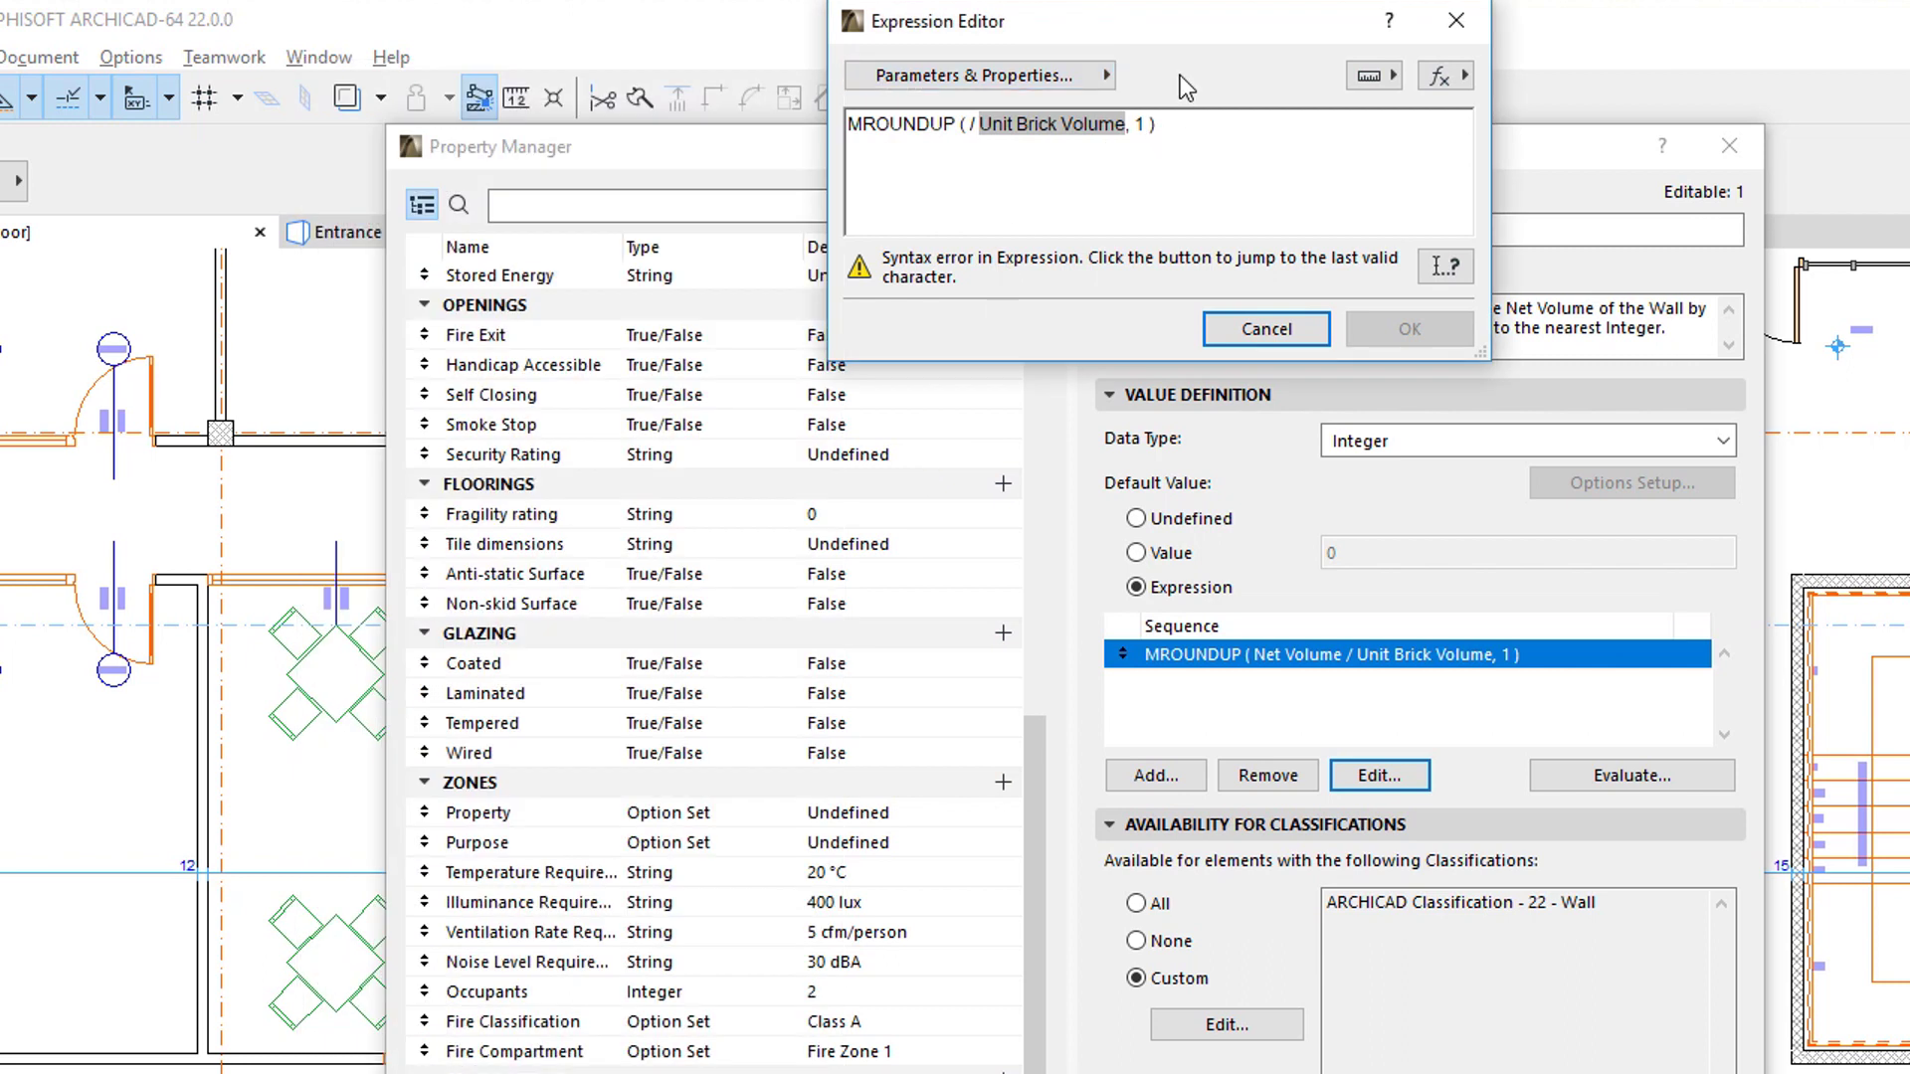
# Insert Net Volume from General Parameters before the division, then delete it again.
pyautogui.click(1073, 73)
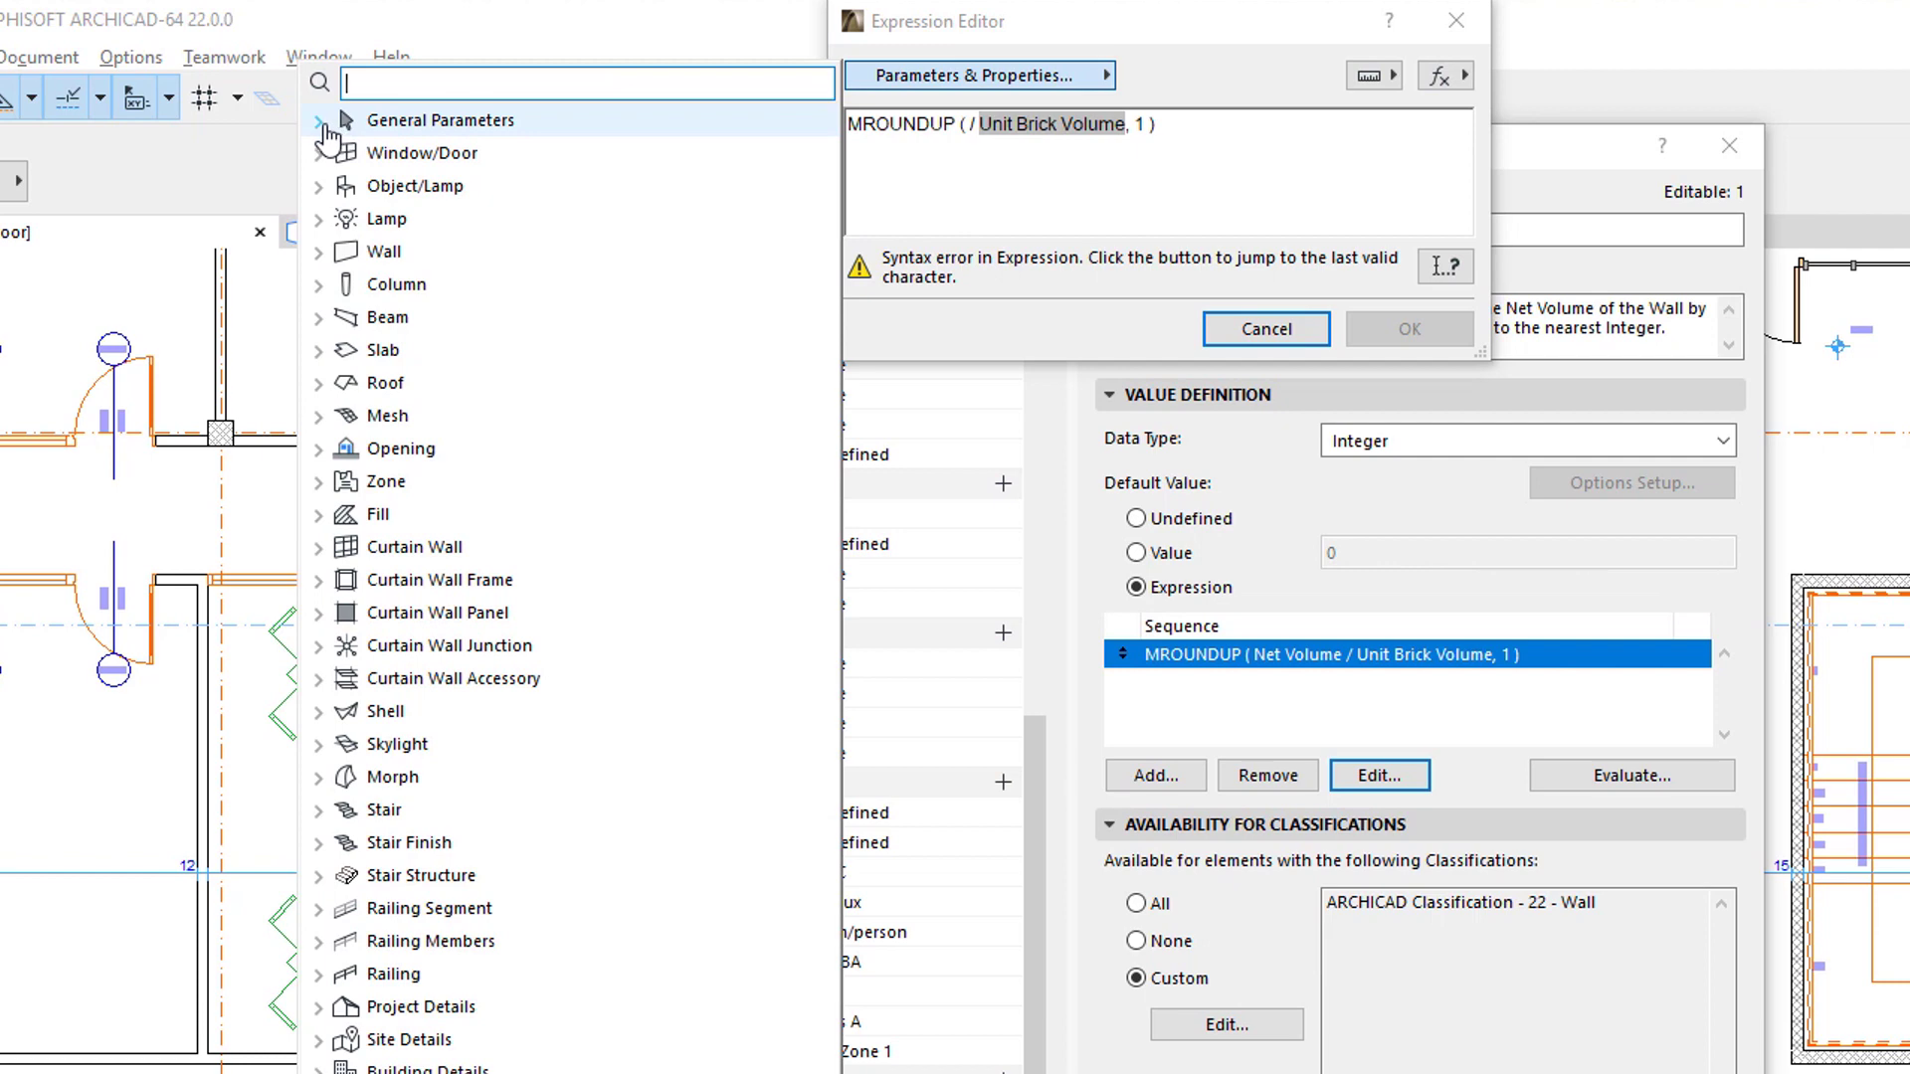
pyautogui.click(319, 121)
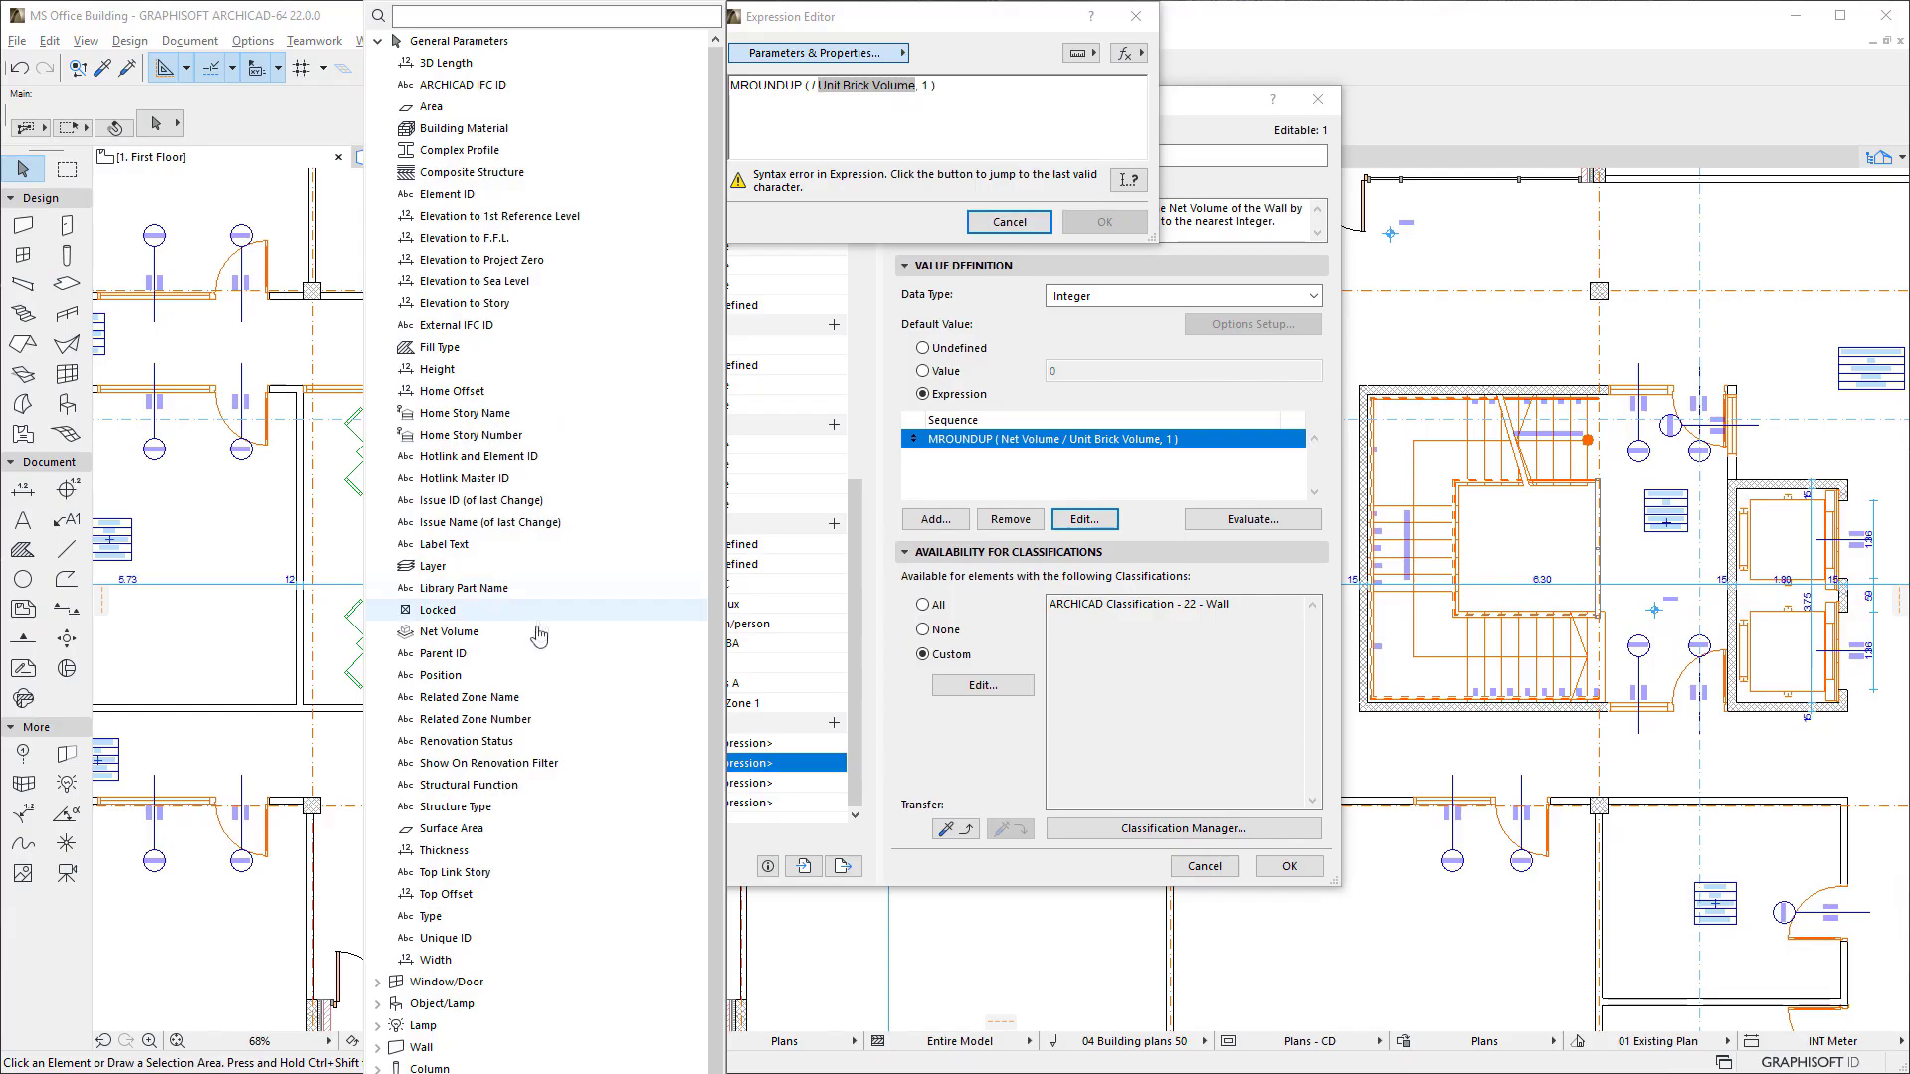
pyautogui.doubleClick(543, 633)
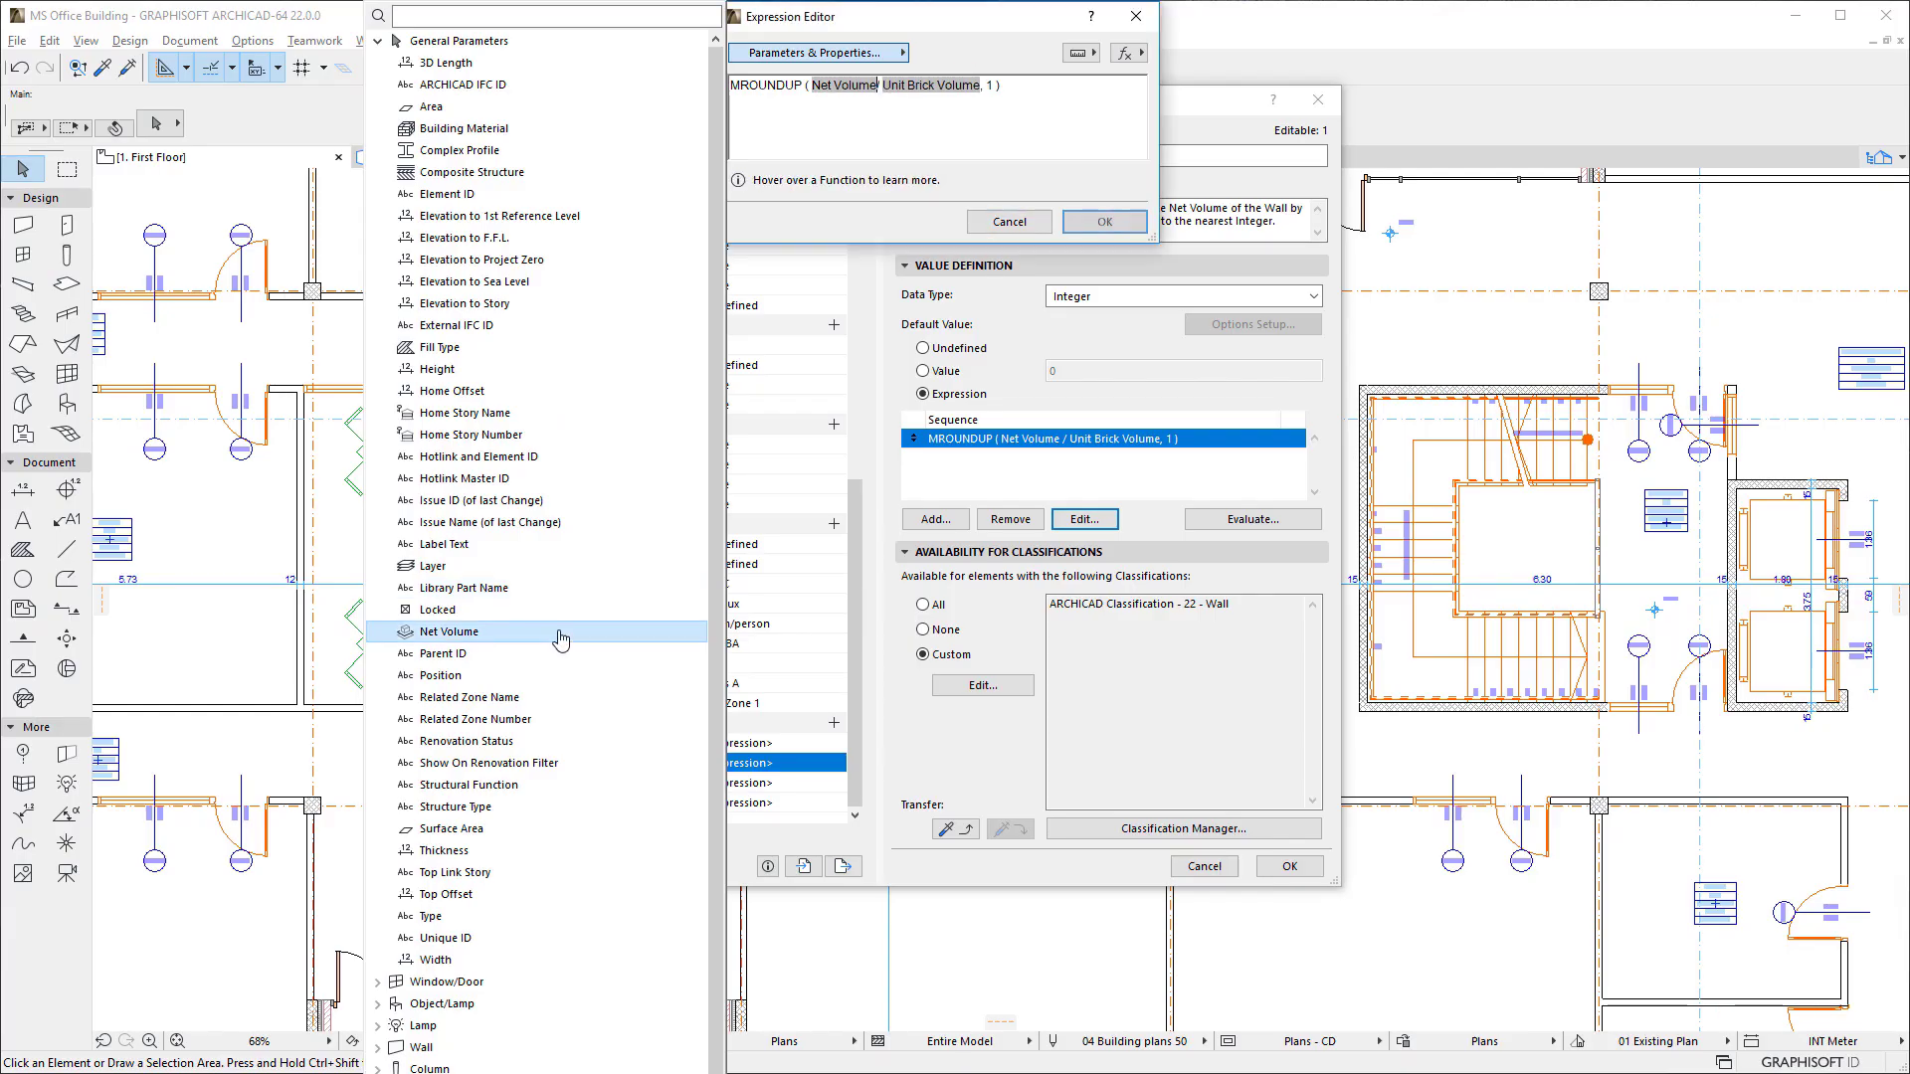
pyautogui.click(1089, 130)
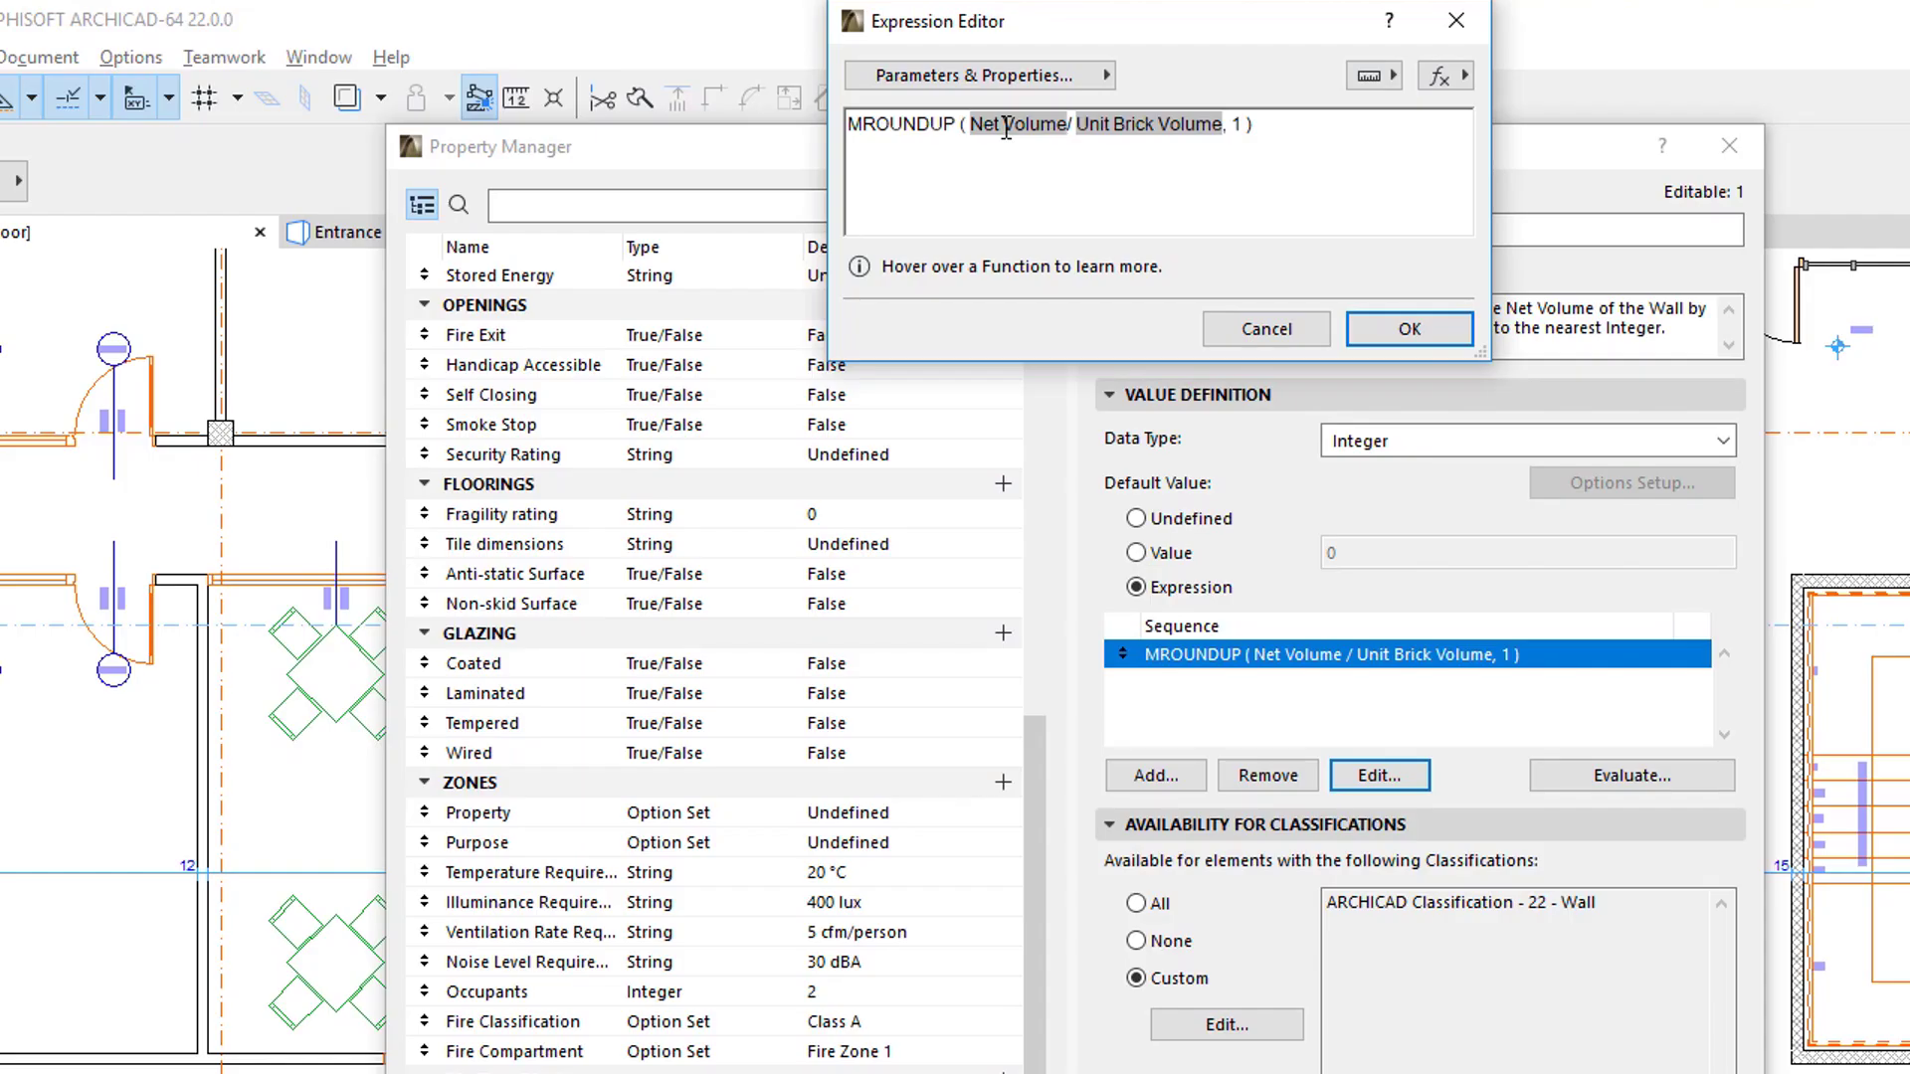
pyautogui.doubleClick(840, 85)
pyautogui.press('BackSpace')
# Search the parameter list for 'volume' and insert General Parameters Net Volume as dividend.
pyautogui.click(1086, 79)
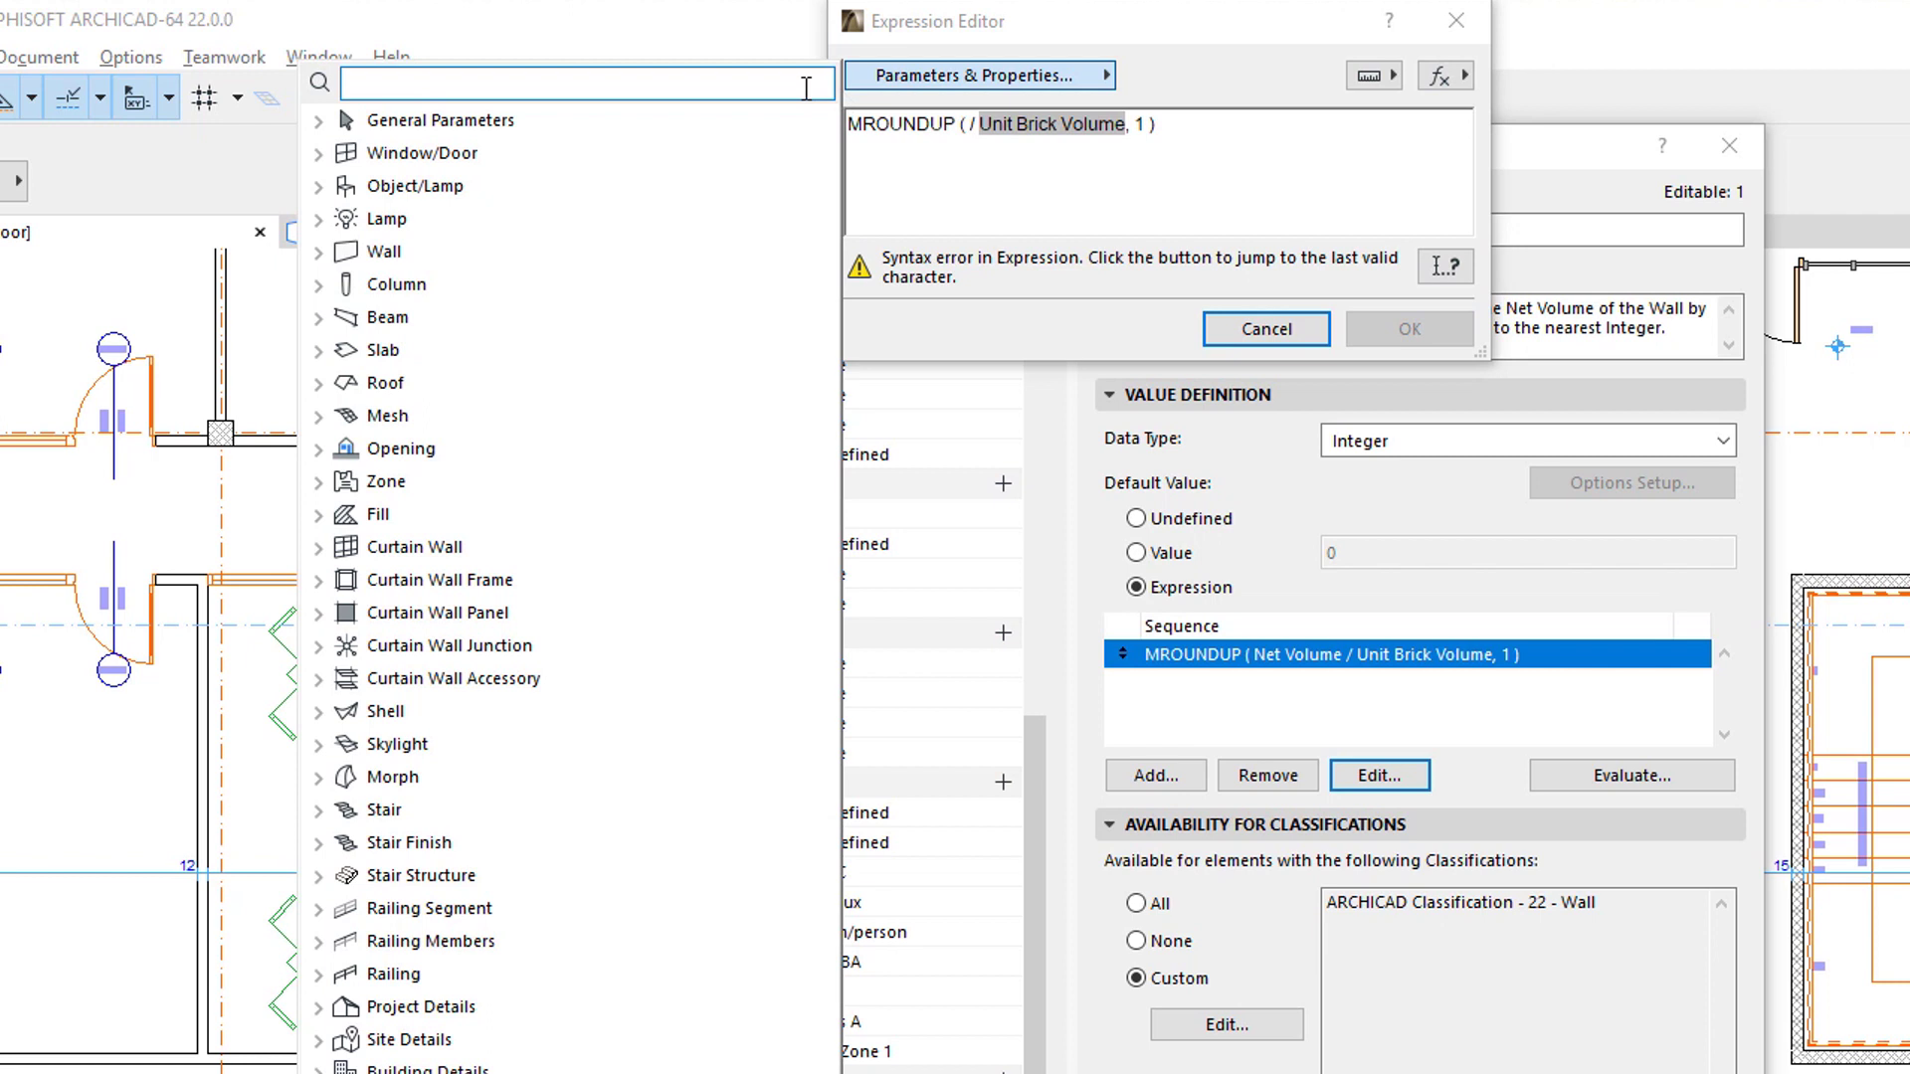
pyautogui.write('volume')
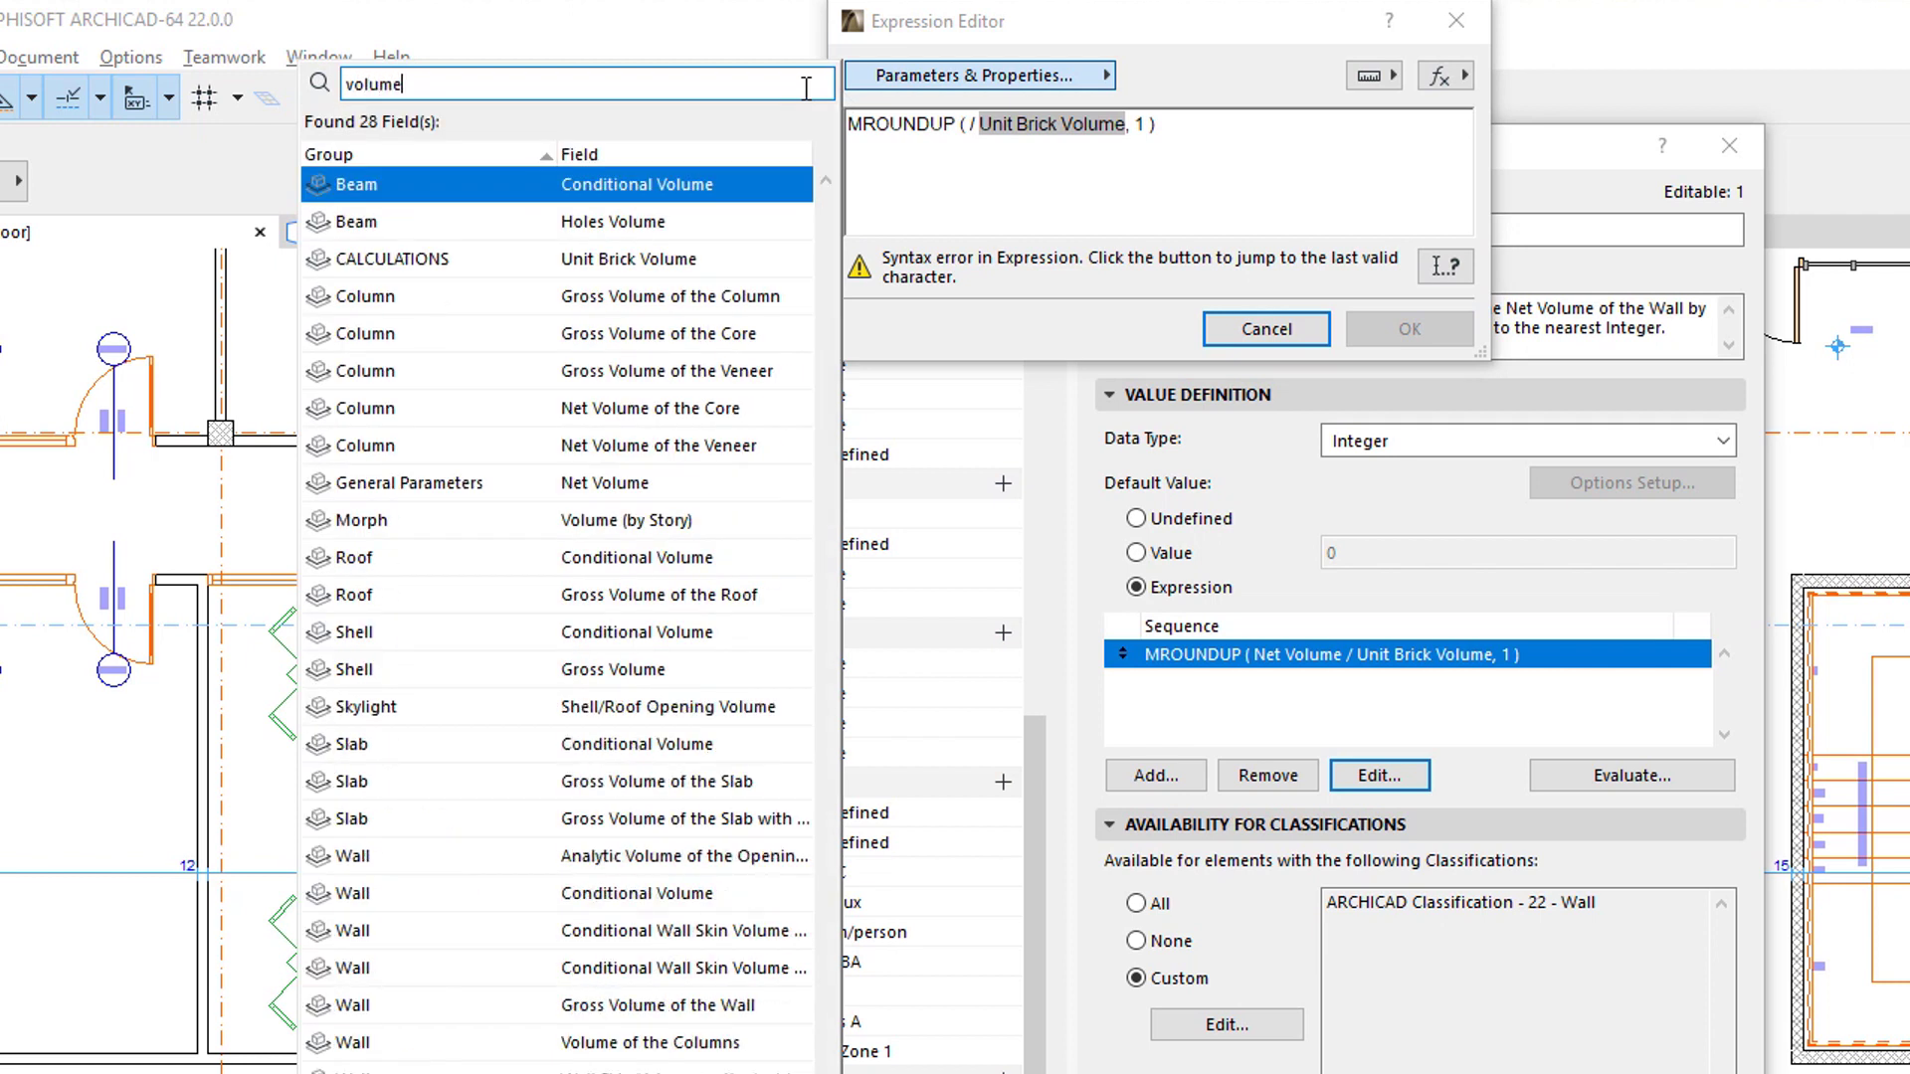
pyautogui.click(745, 485)
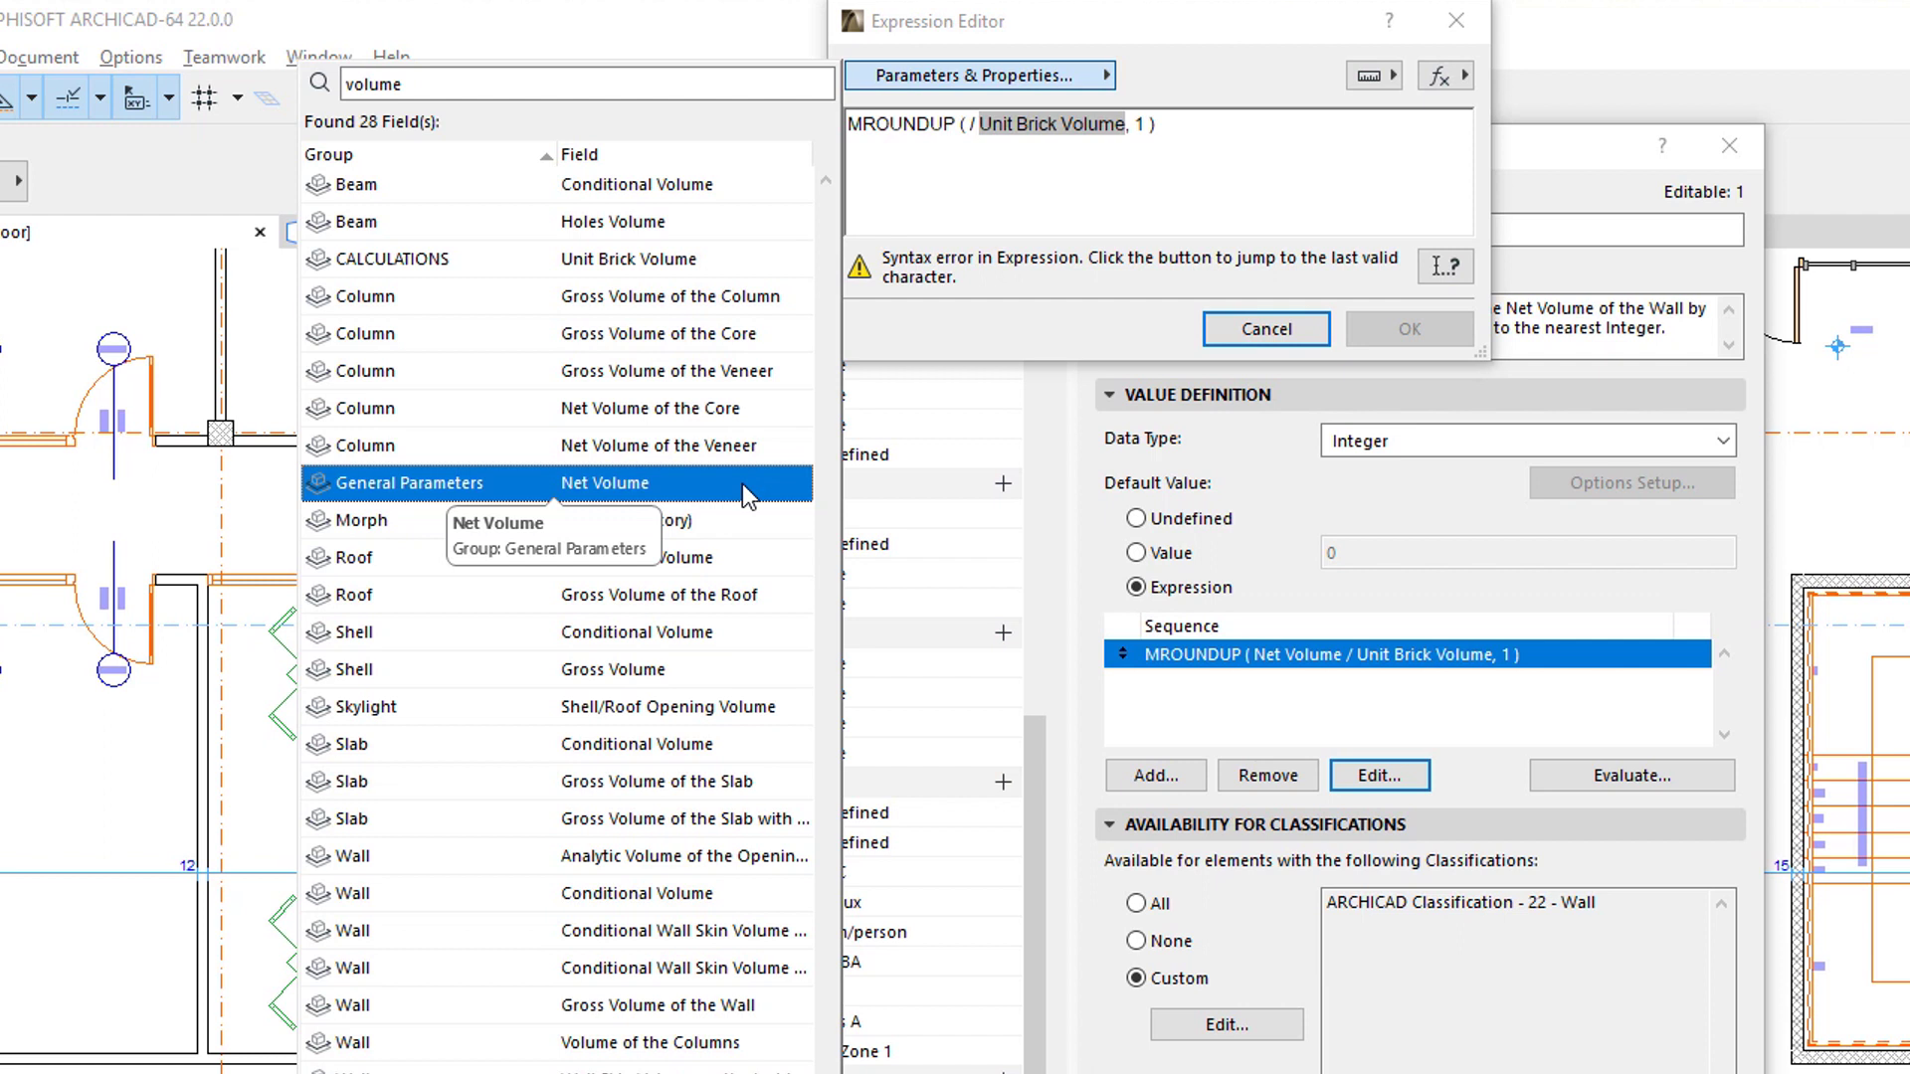
pyautogui.doubleClick(746, 485)
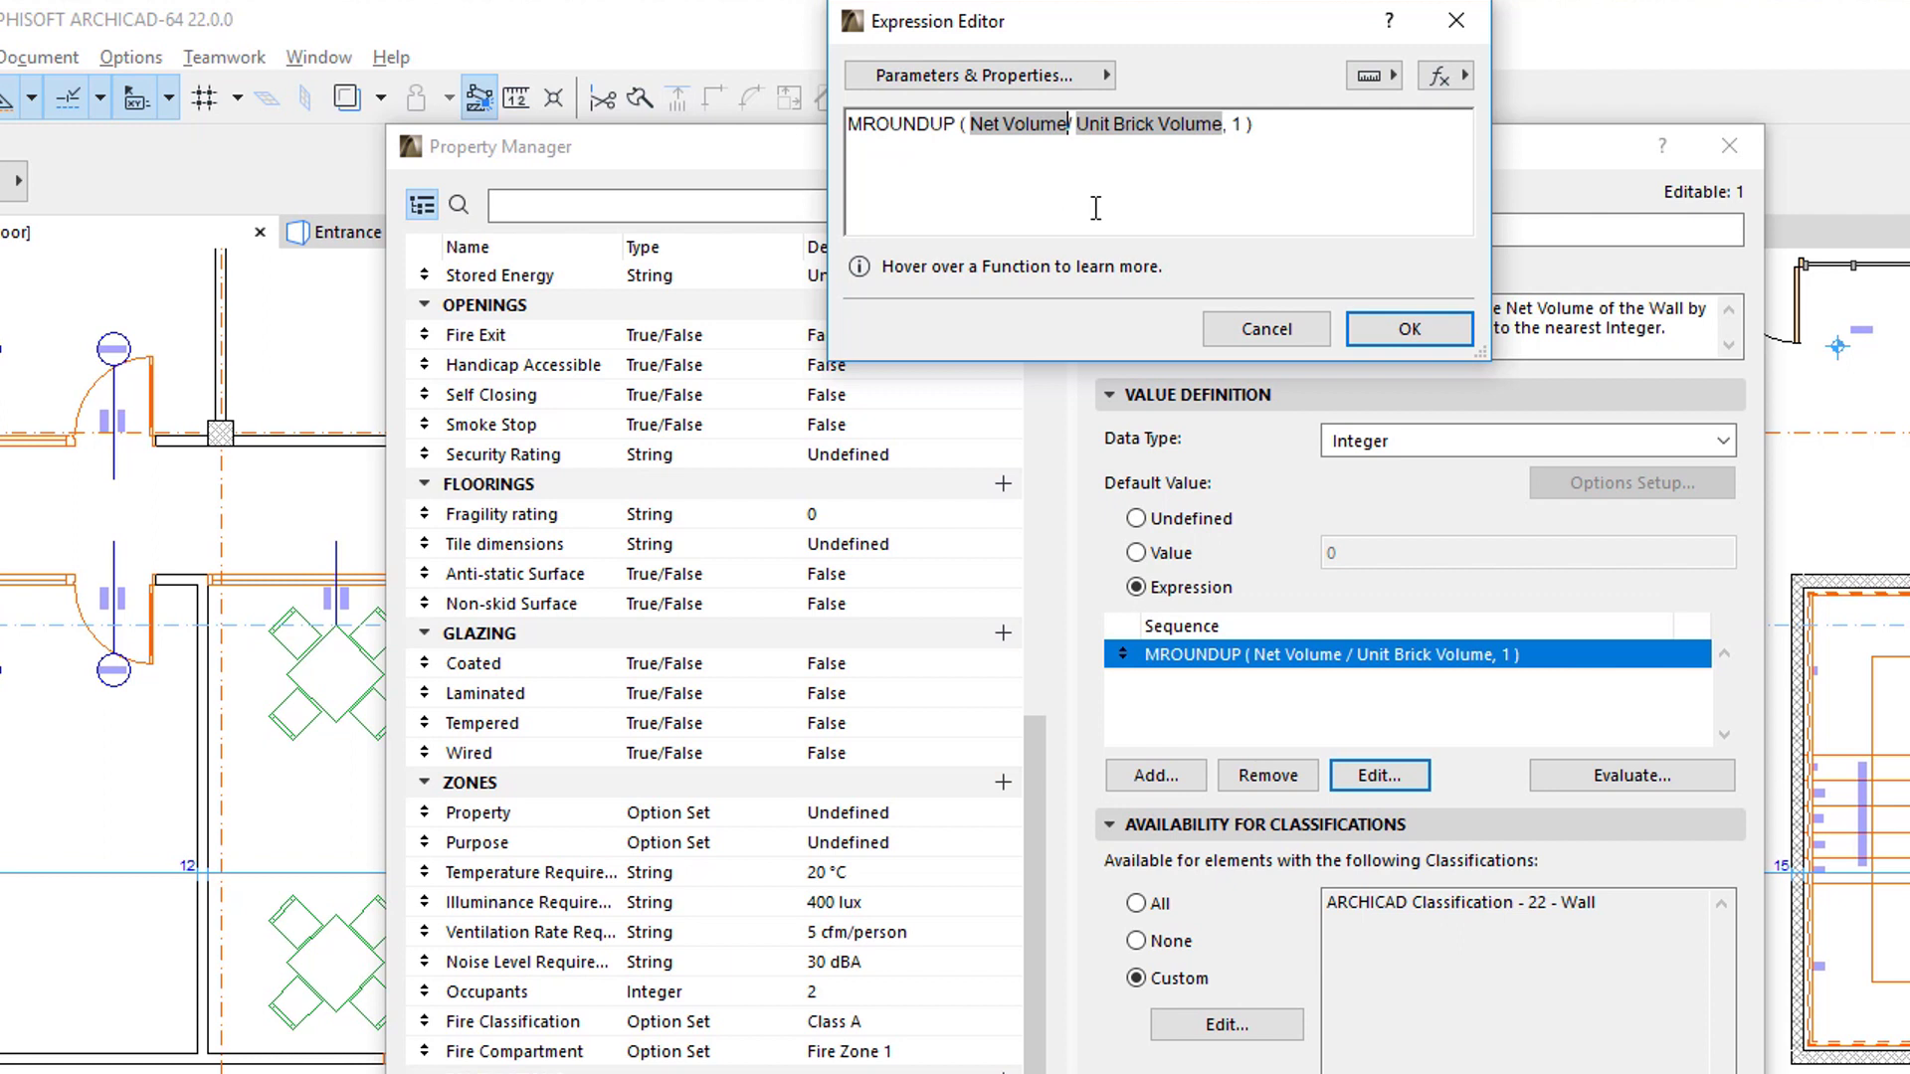
# Replace the Net Volume parameter with plain typed text 'Net Volume', triggering the unidentified warning.
pyautogui.click(1045, 125)
pyautogui.press('Delete')
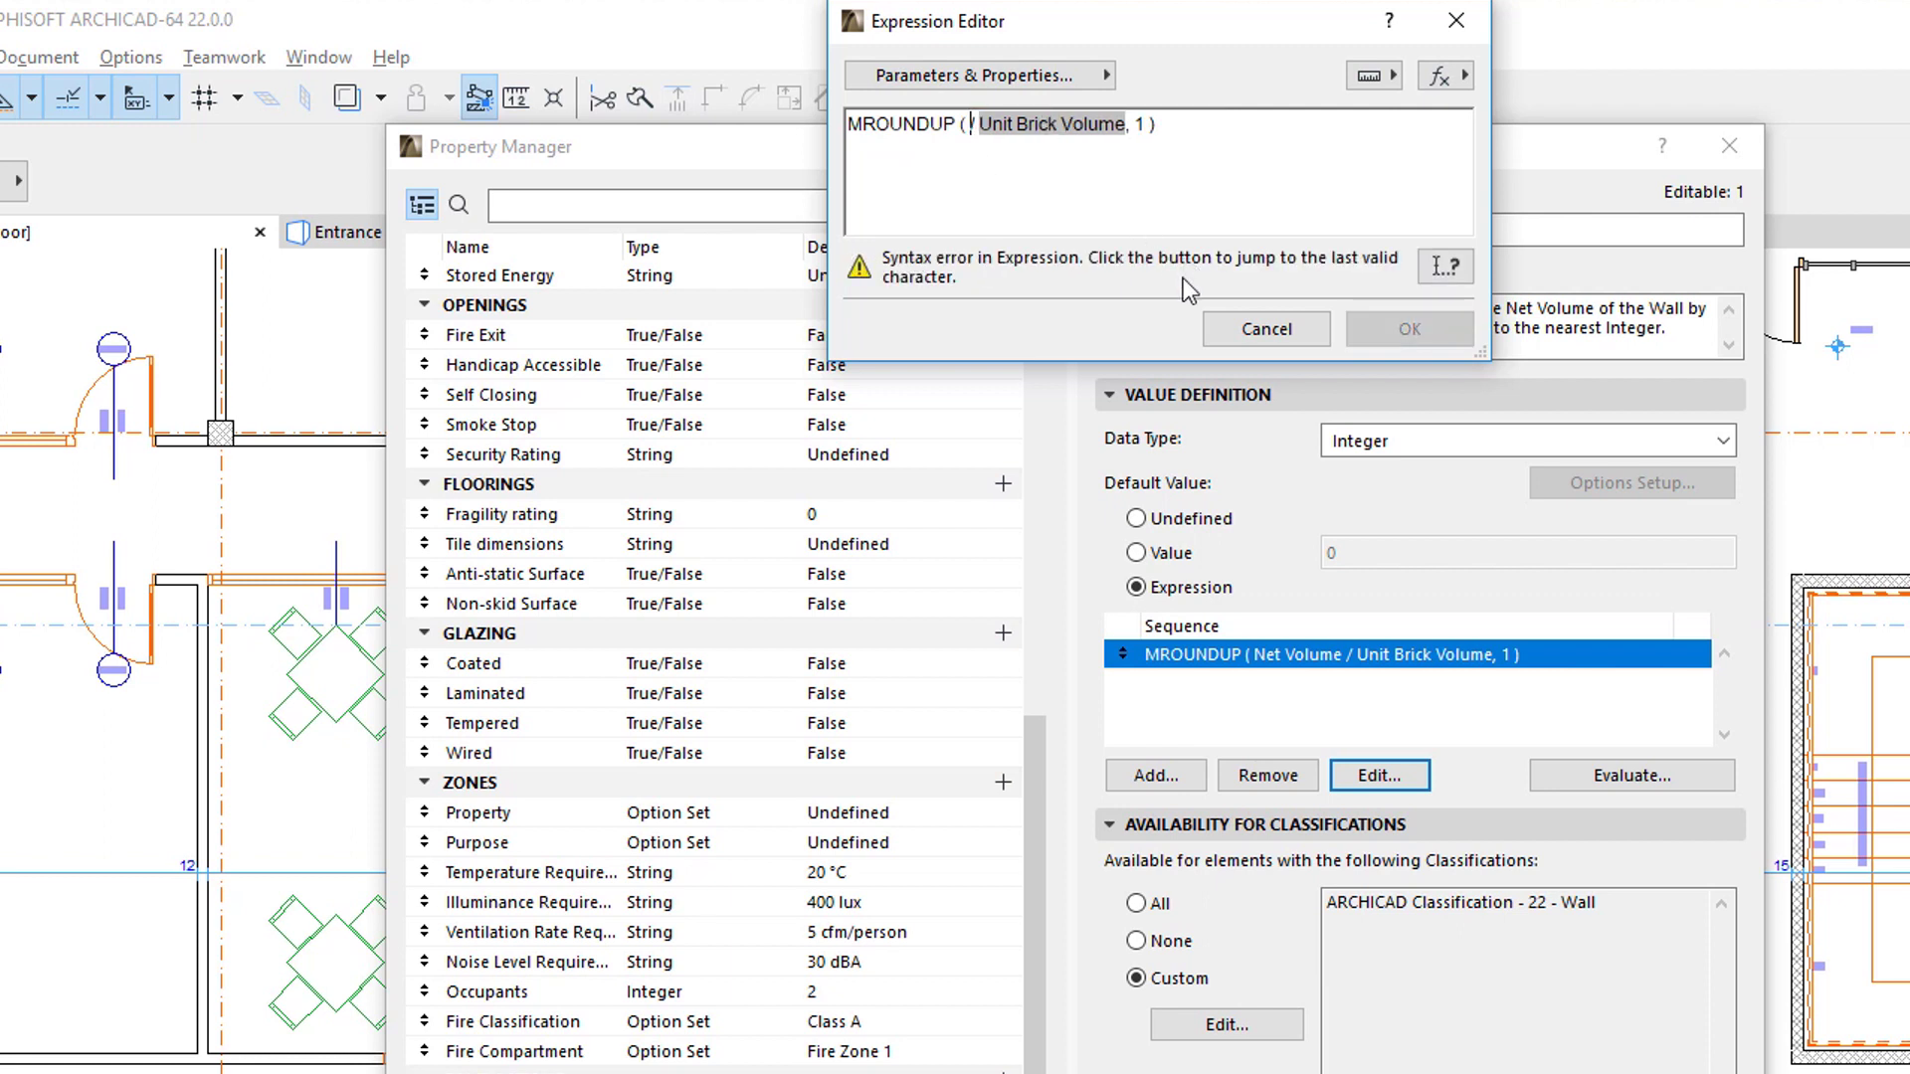
pyautogui.write('Net Volu')
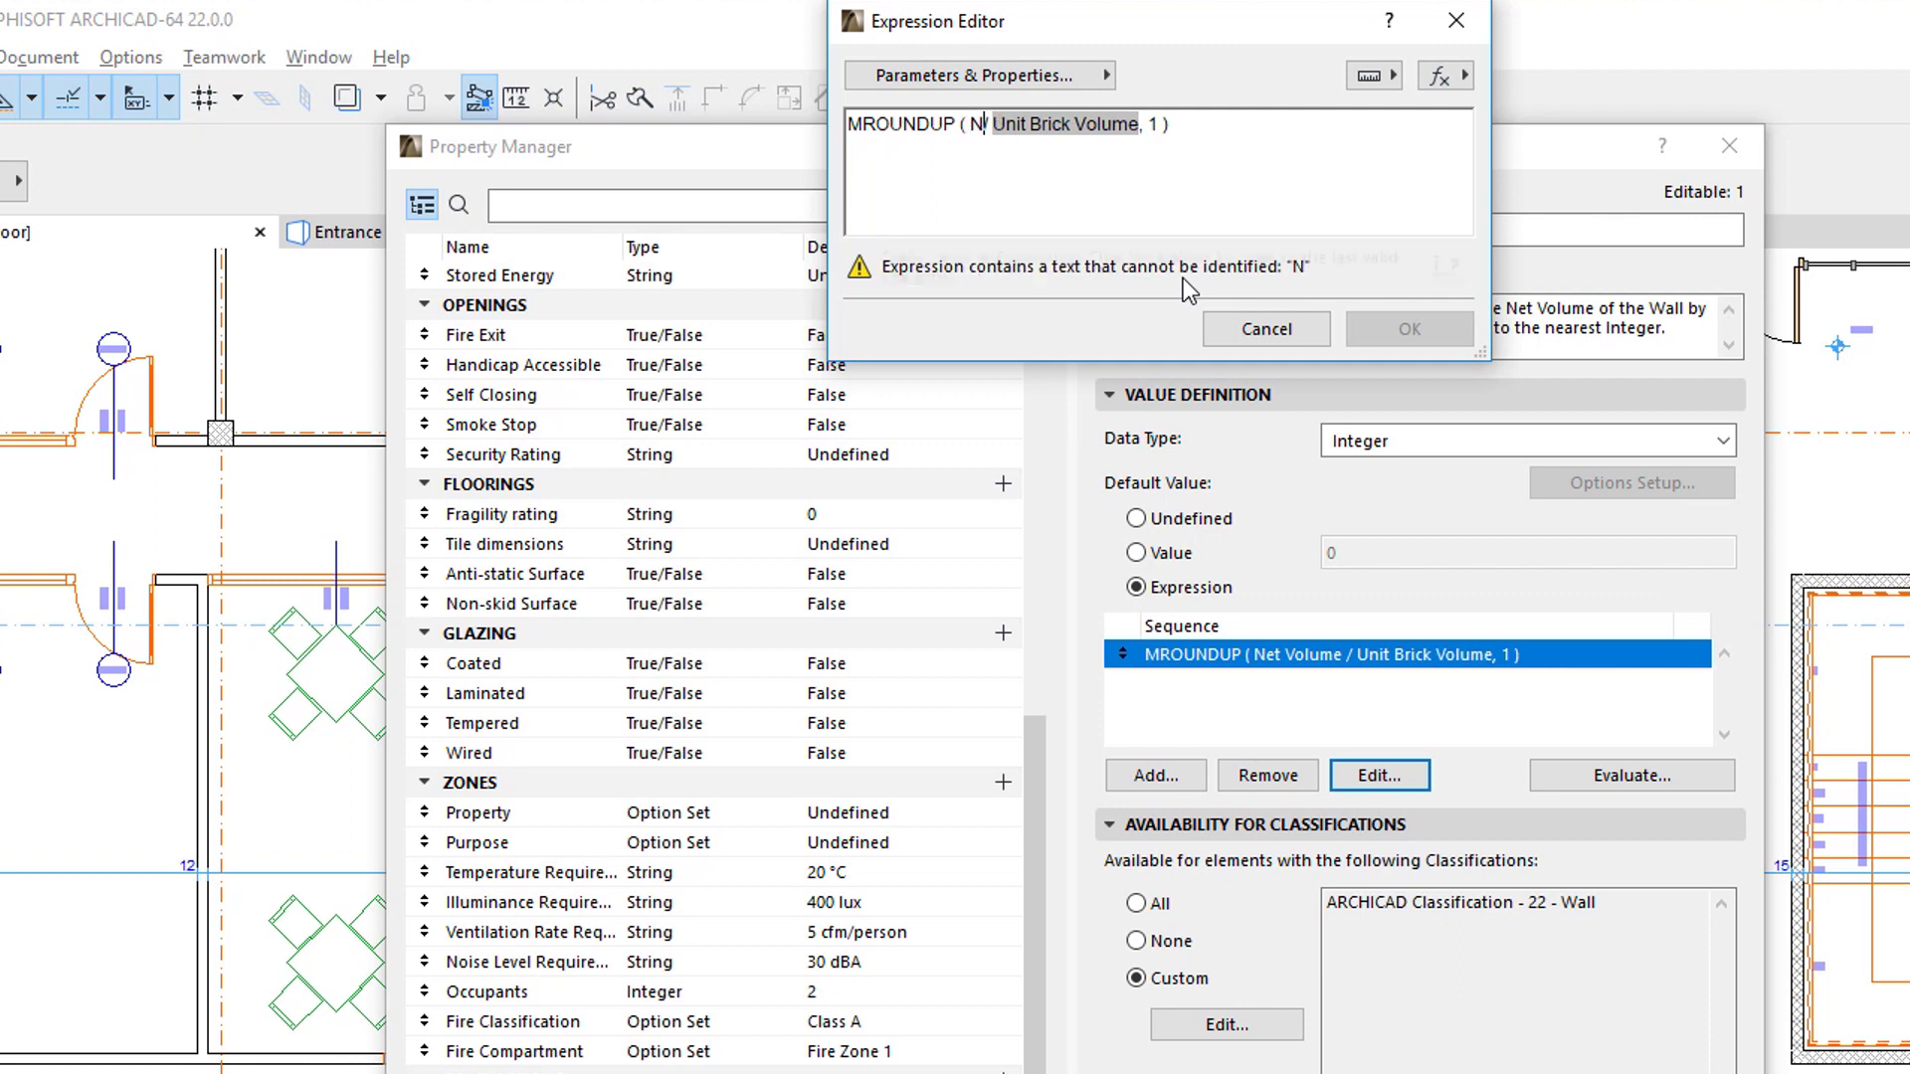
pyautogui.write('me')
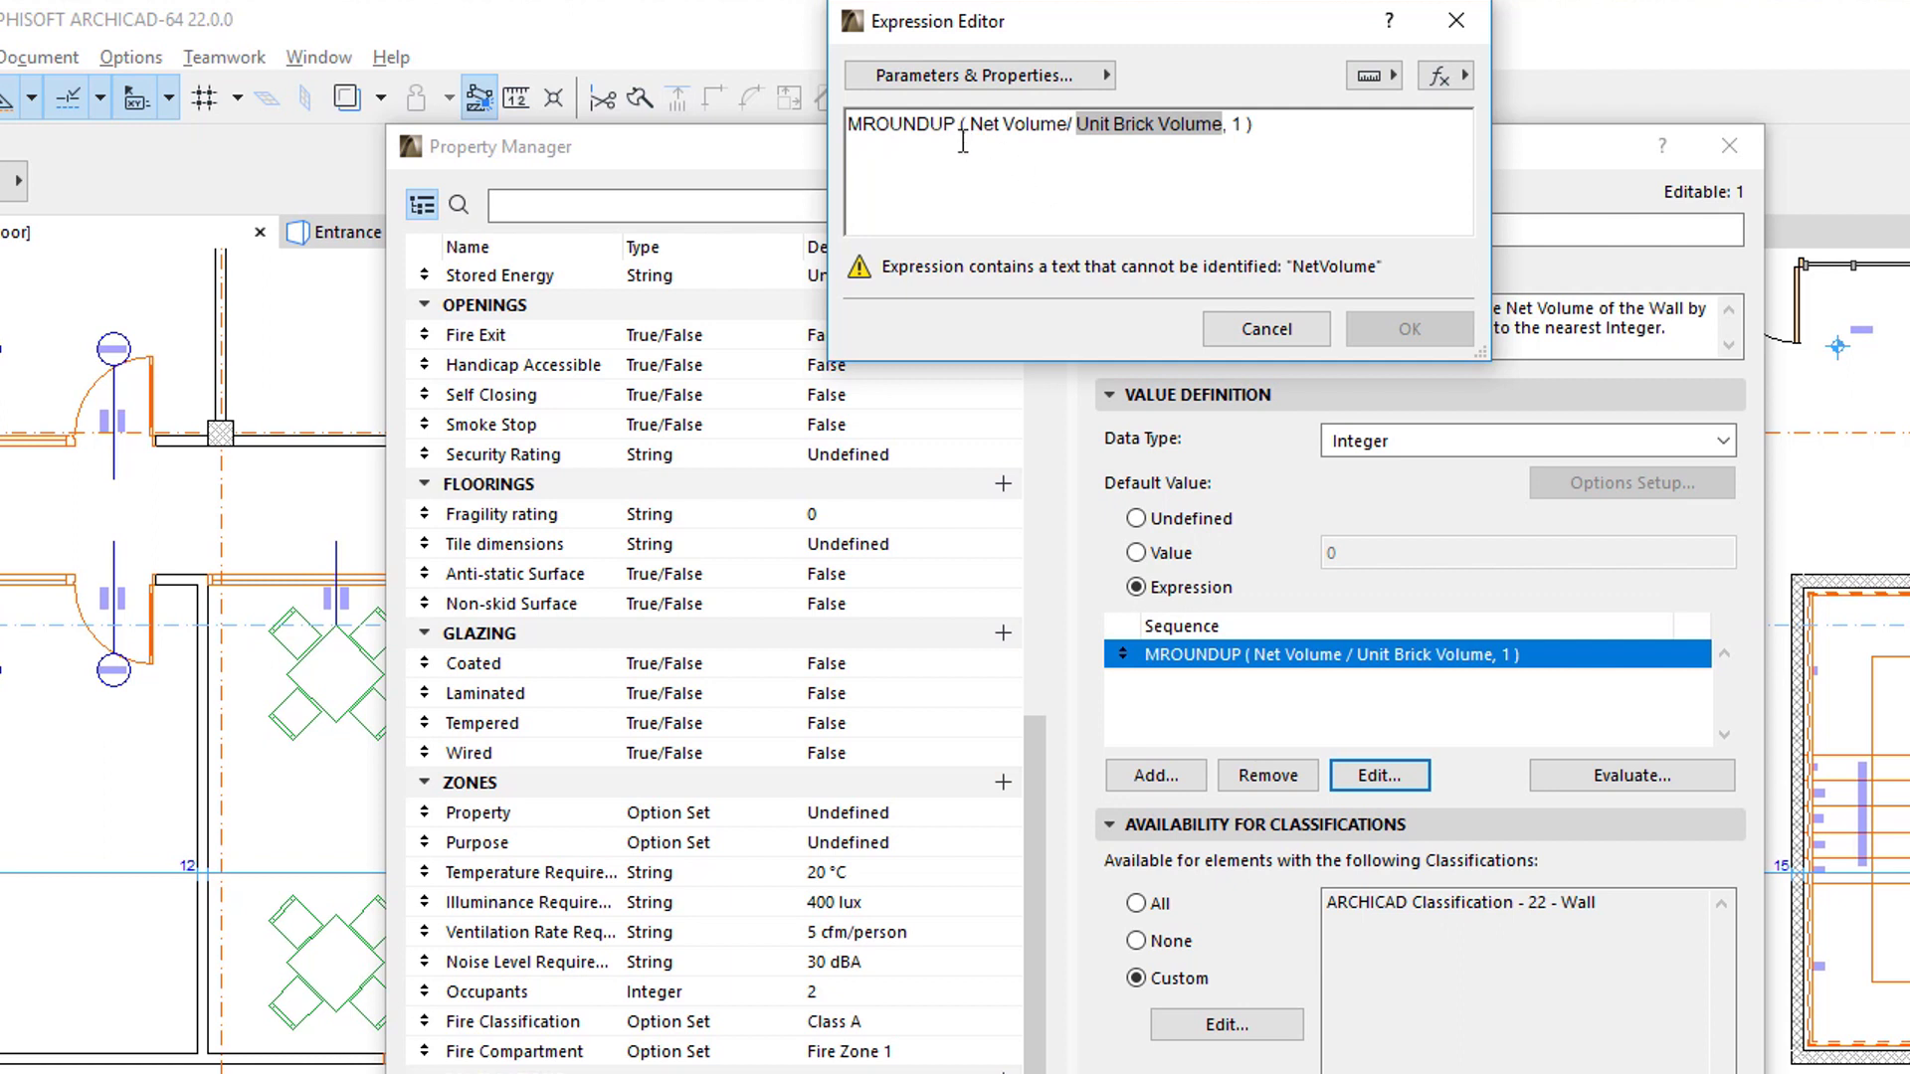
pyautogui.moveTo(970, 123); pyautogui.dragTo(1068, 124)
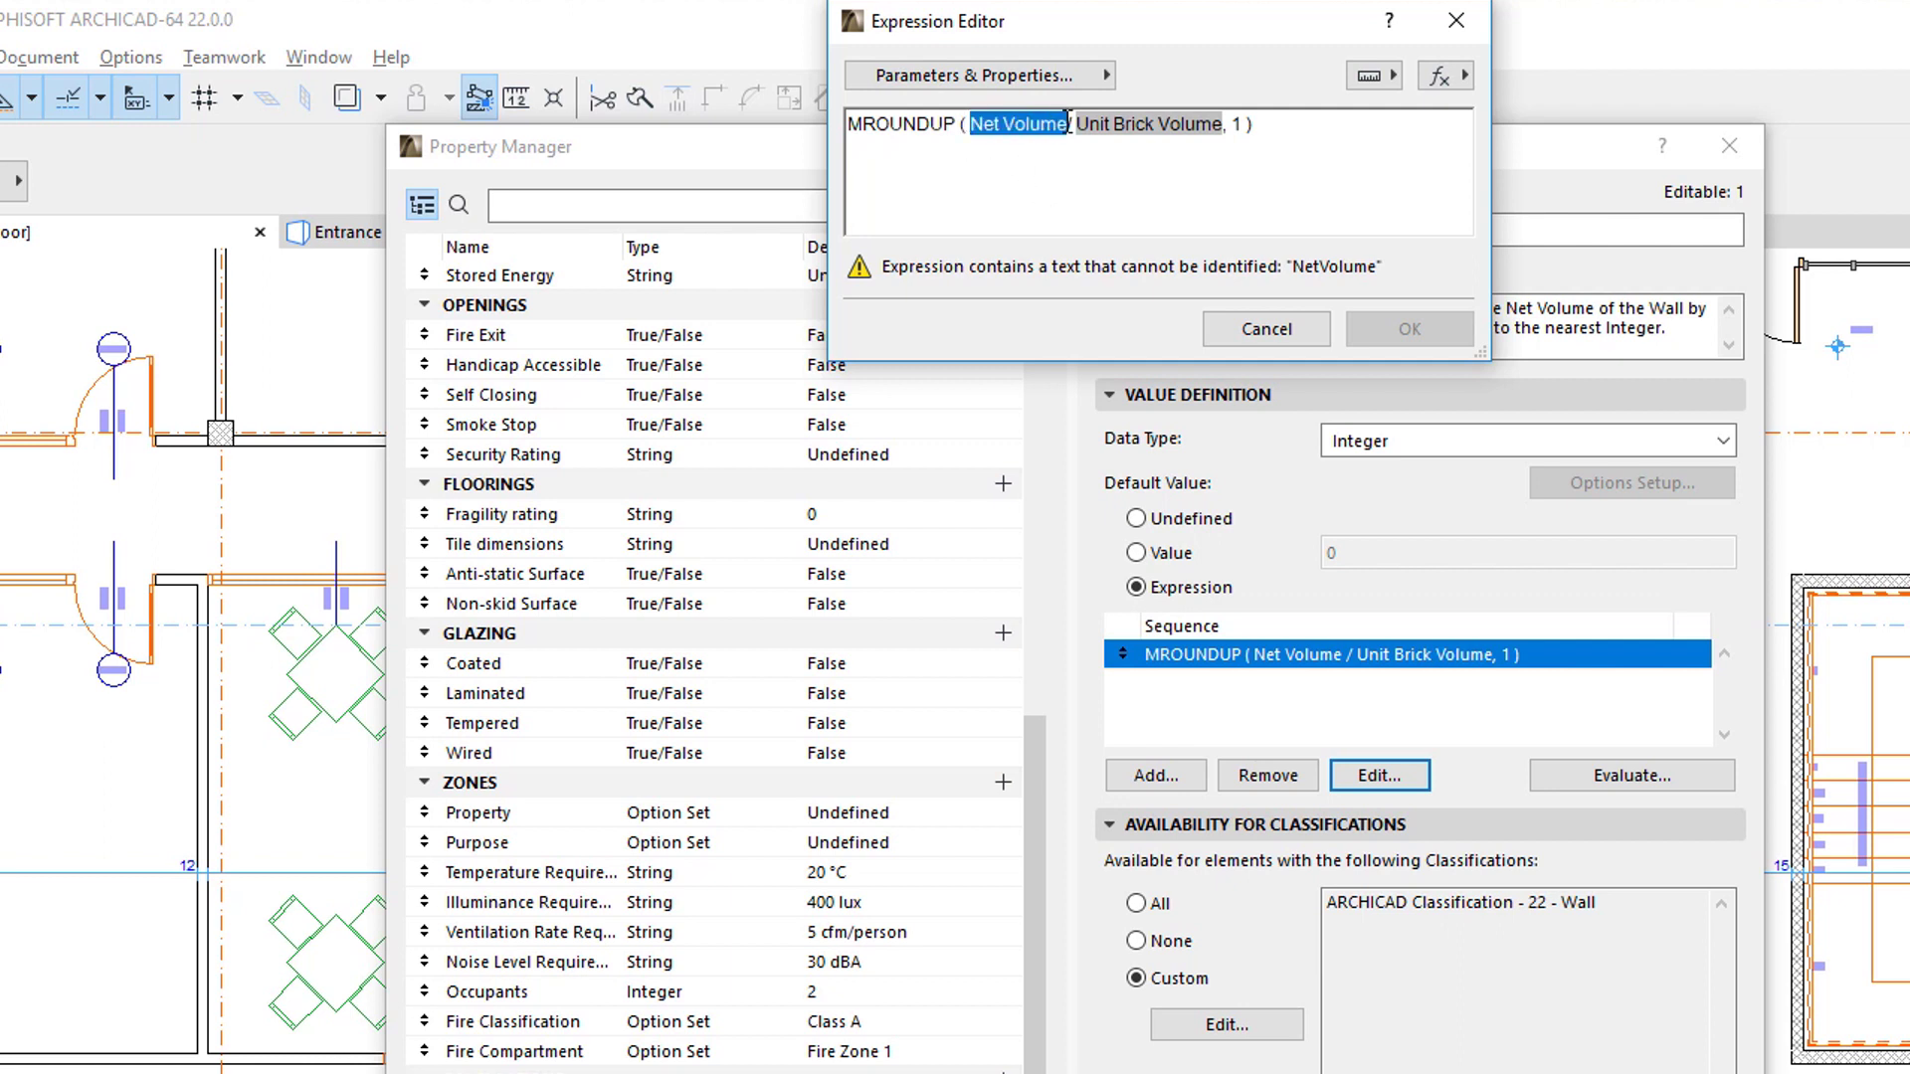
pyautogui.click(1015, 170)
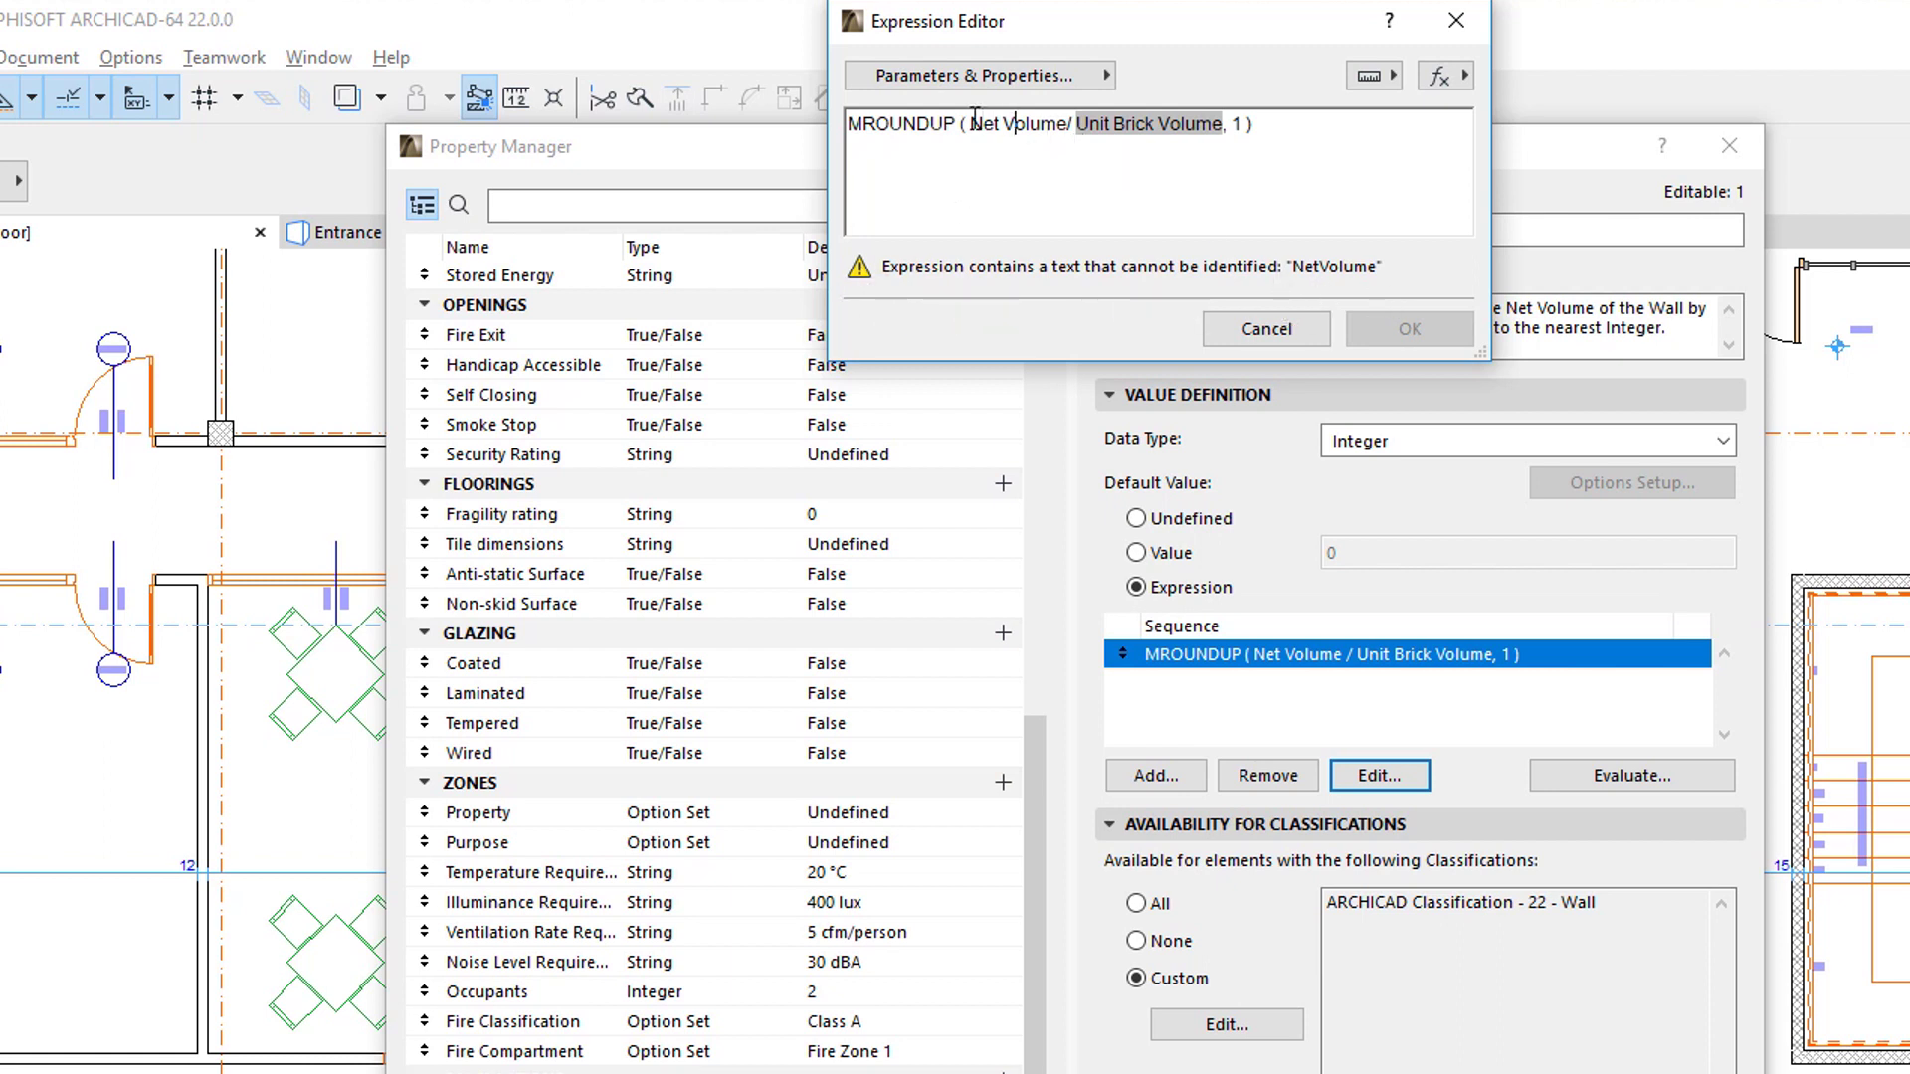
# Delete the typed 'Net Volume' and insert the real Net Volume parameter found by searching 'vol'.
pyautogui.moveTo(971, 123); pyautogui.dragTo(1072, 137)
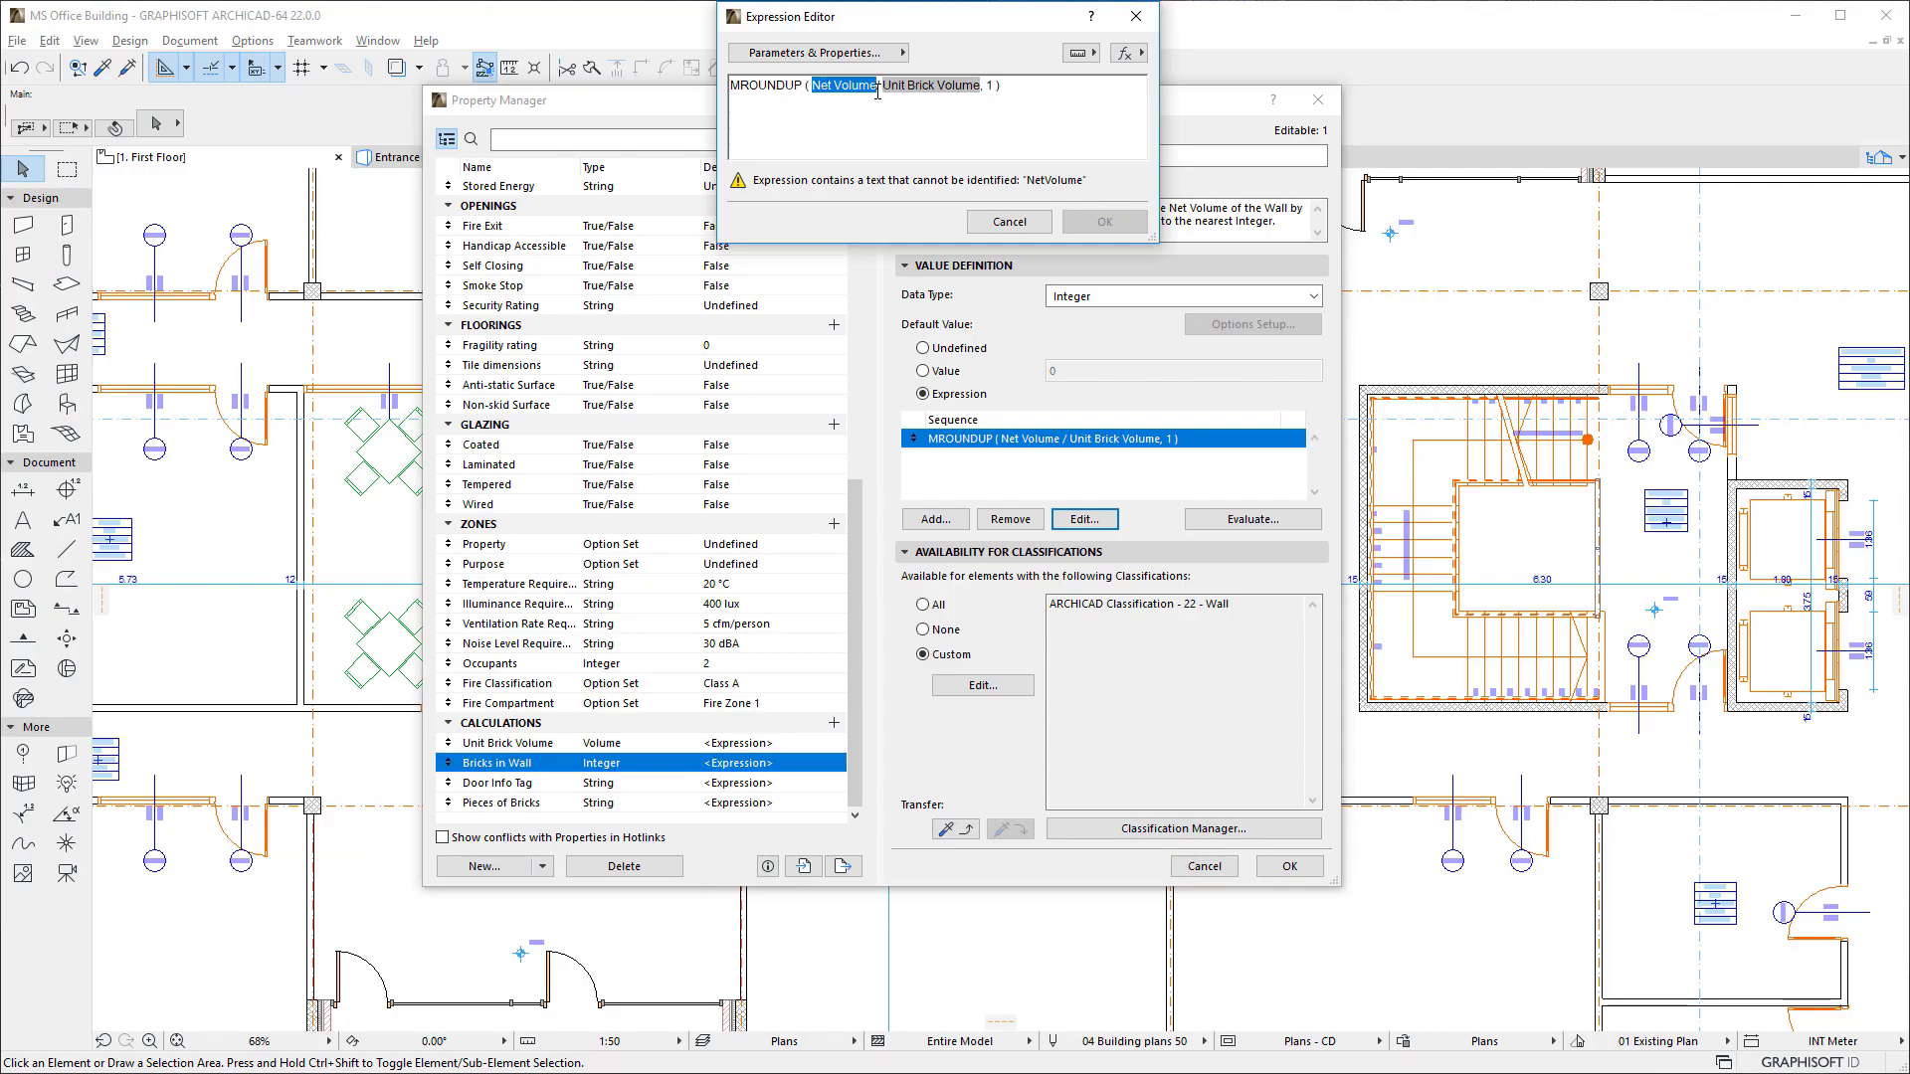
pyautogui.press('Delete')
pyautogui.click(979, 75)
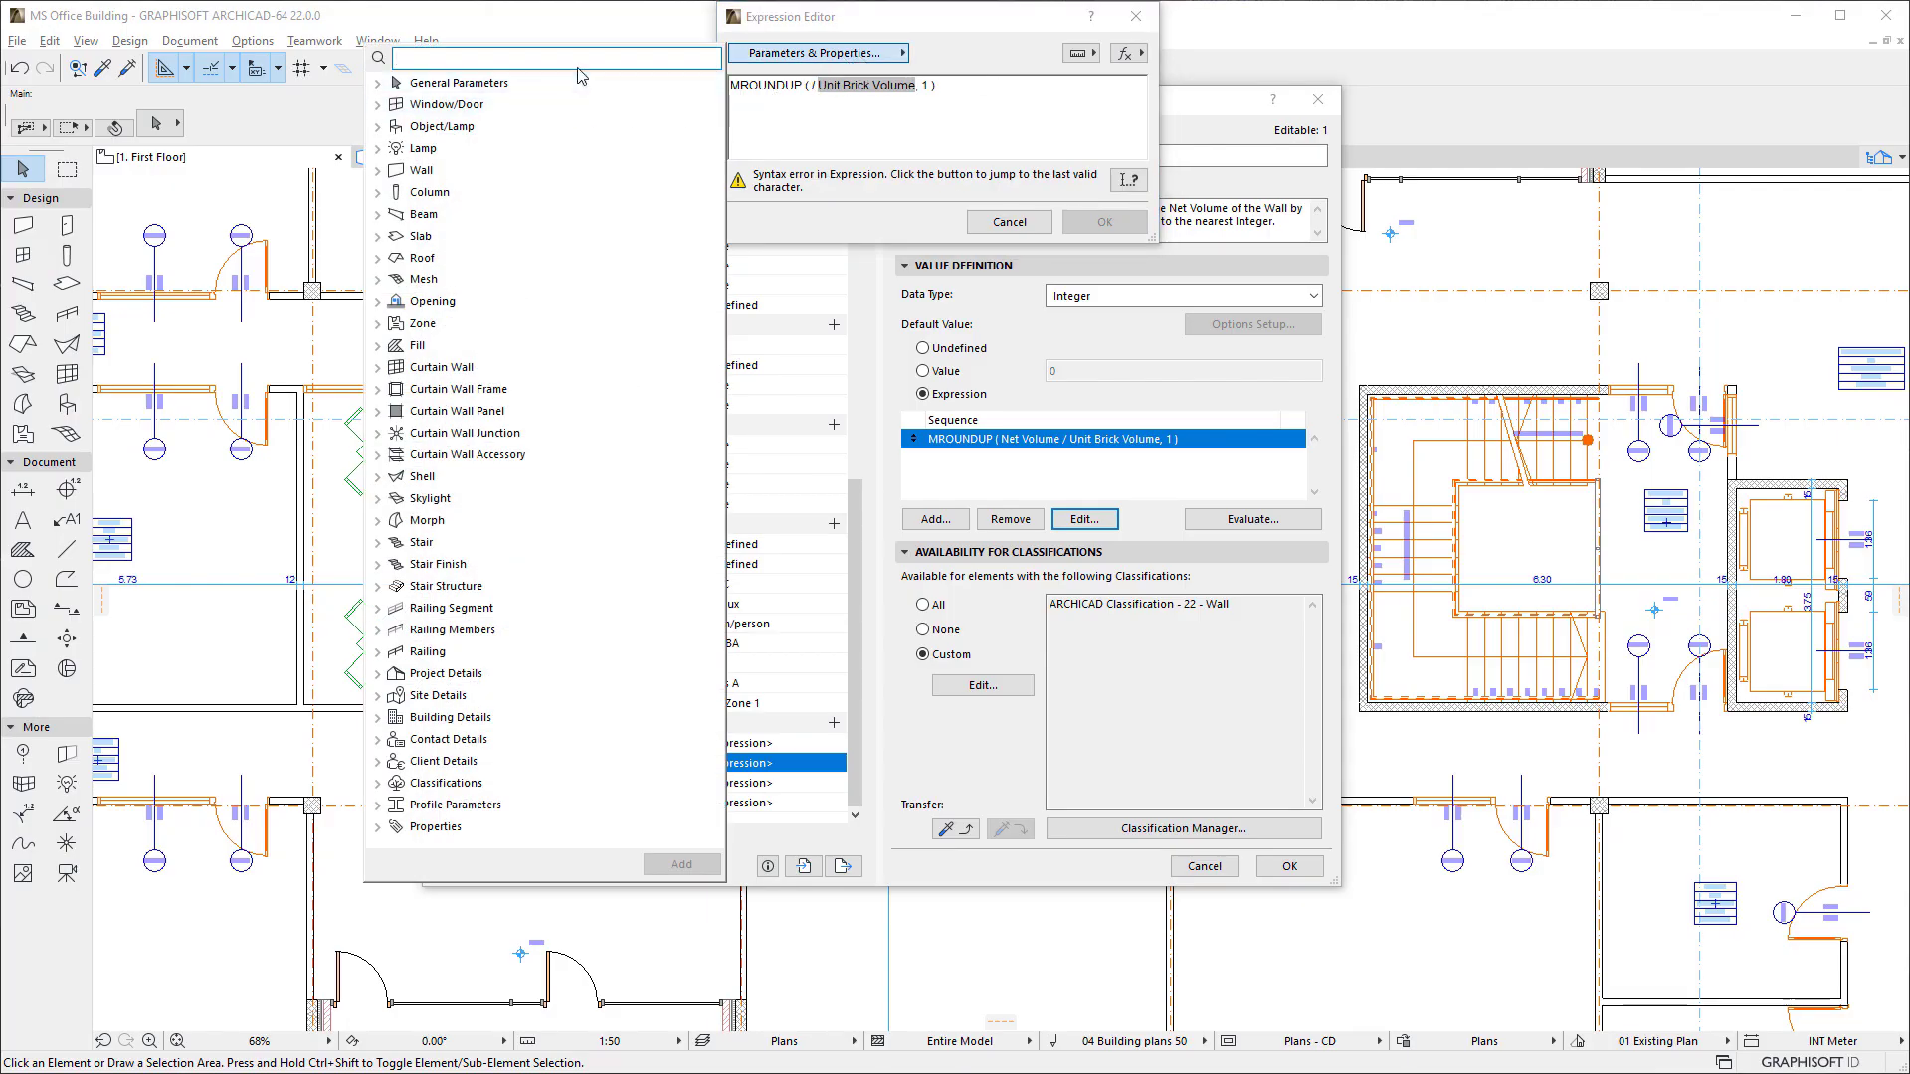
pyautogui.write('vol')
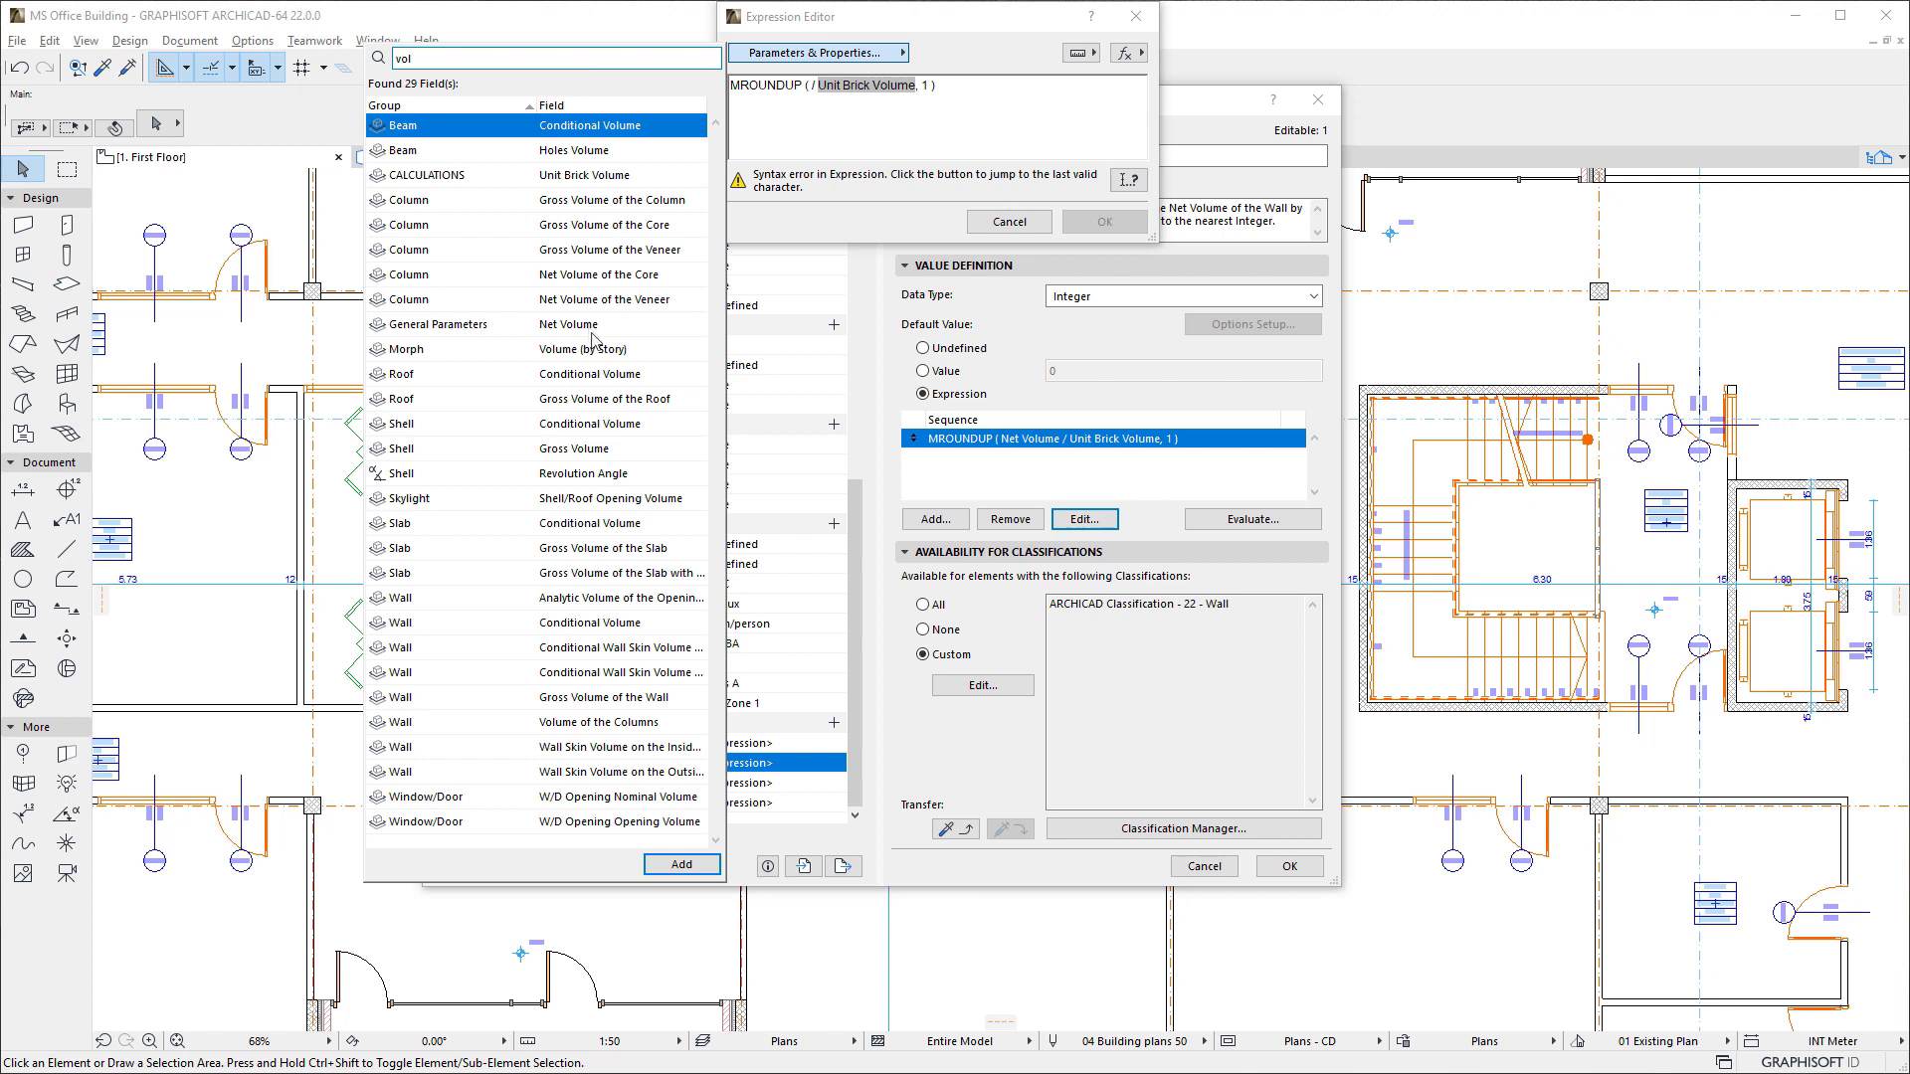
pyautogui.doubleClick(594, 326)
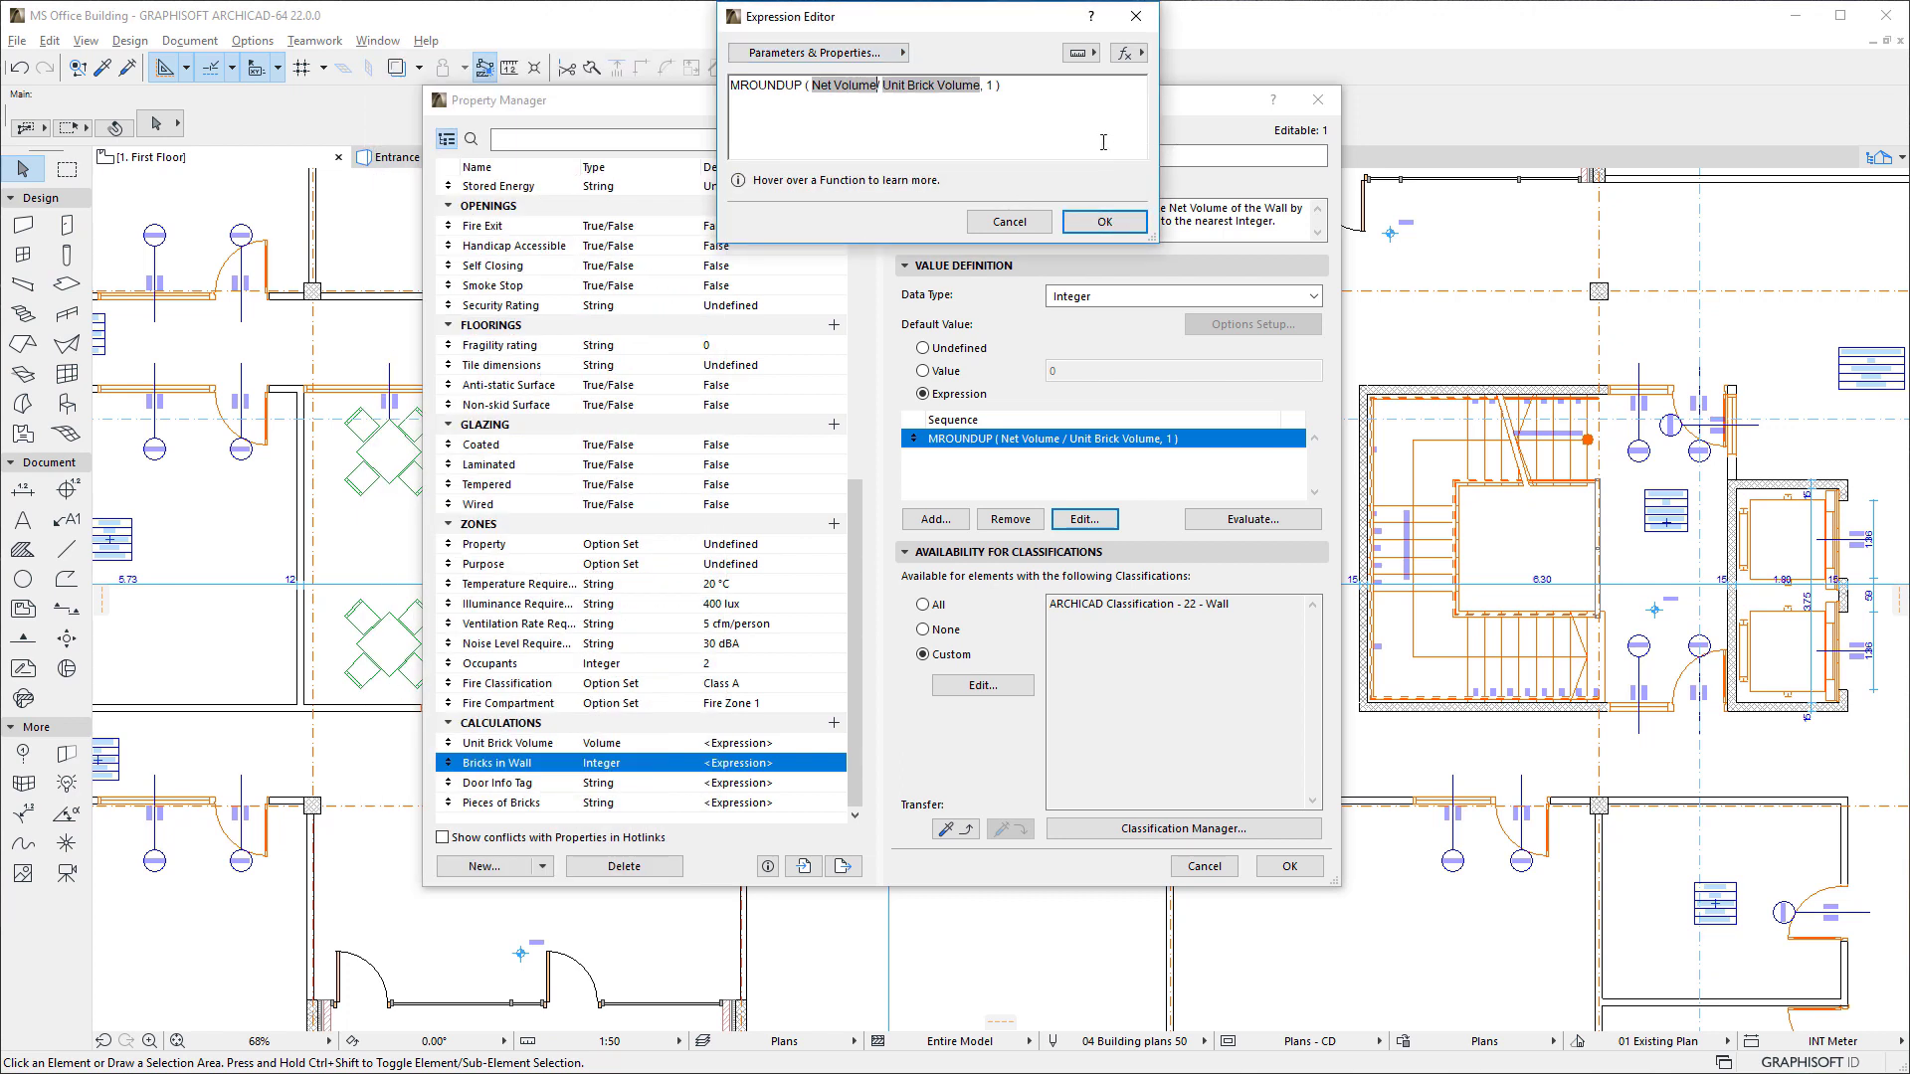